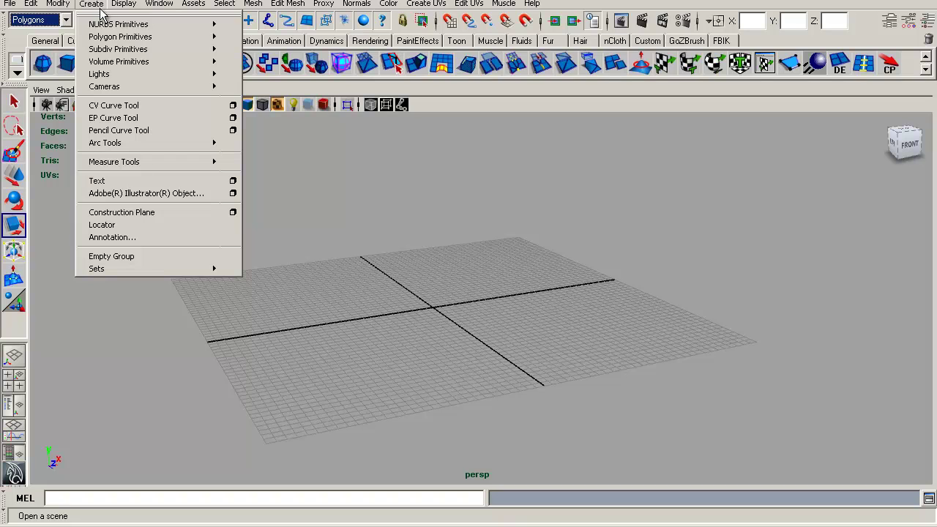
Create a polygon plane with 1 width division, 1 height division and its axis set to Z
mouse_move(120, 38)
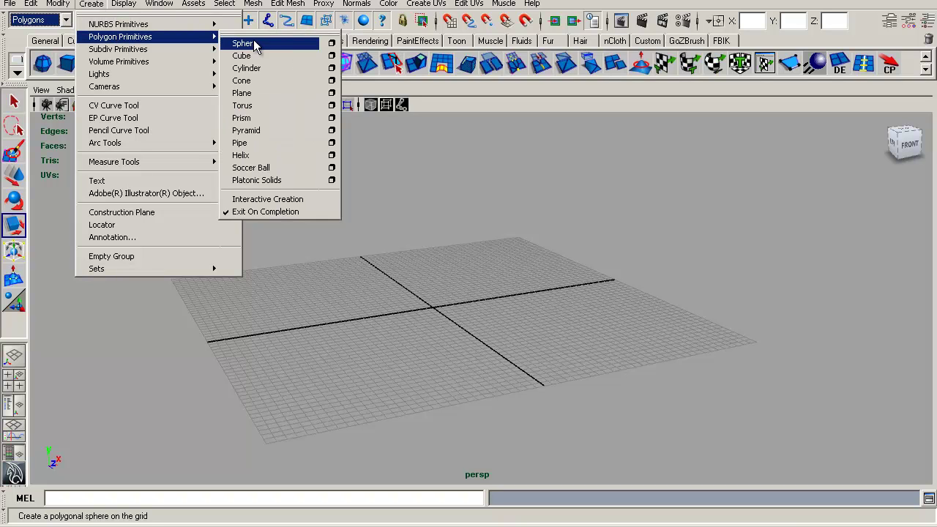
left_click(332, 93)
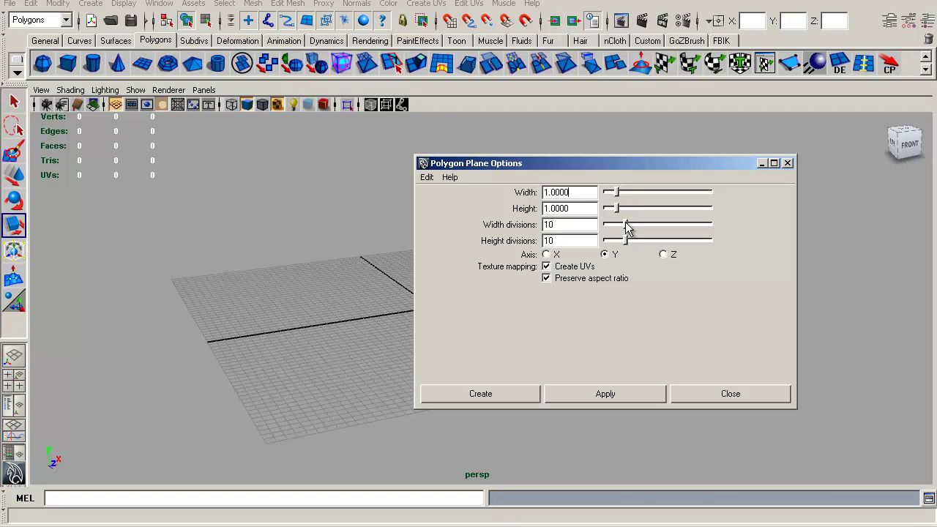
left_click_drag(626, 228, 615, 229)
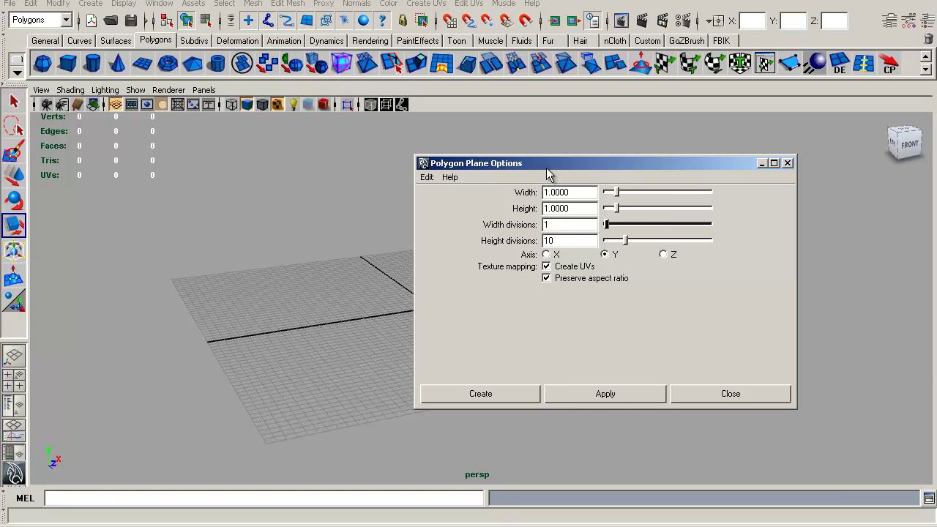
left_click_drag(674, 162, 804, 133)
left_click_drag(755, 212, 723, 211)
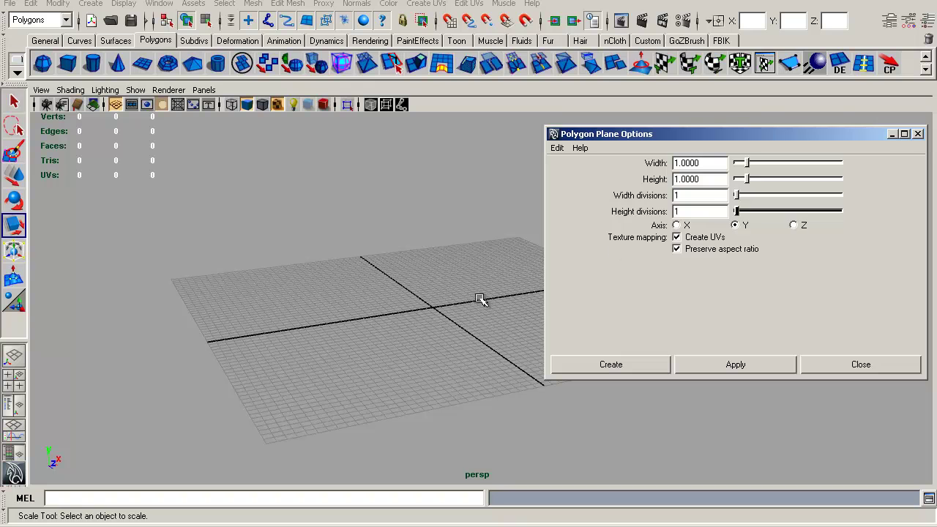
left_click(793, 226)
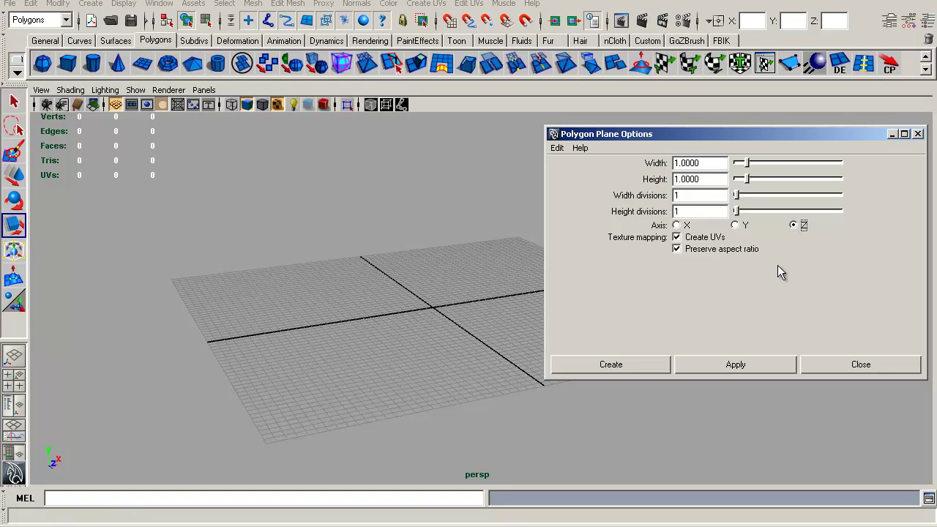
left_click(636, 365)
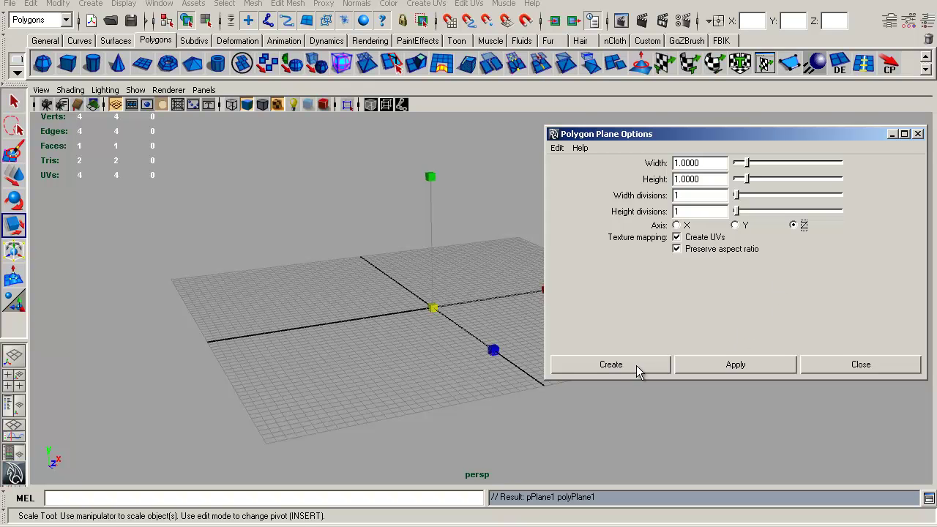
Scale the new plane up uniformly and raise it so its lower edge stands on the grid
left_click_drag(496, 262, 480, 264, "alt")
right_click_drag(500, 254, 521, 264, "alt")
left_click_drag(430, 306, 713, 331)
right_click_drag(638, 266, 642, 314, "alt")
left_click_drag(641, 314, 592, 295, "alt")
key("w")
left_click_drag(496, 295, 494, 78, "alt")
middle_click_drag(581, 188, 558, 293, "alt")
right_click_drag(558, 292, 530, 272, "alt")
left_click_drag(530, 272, 520, 278, "alt")
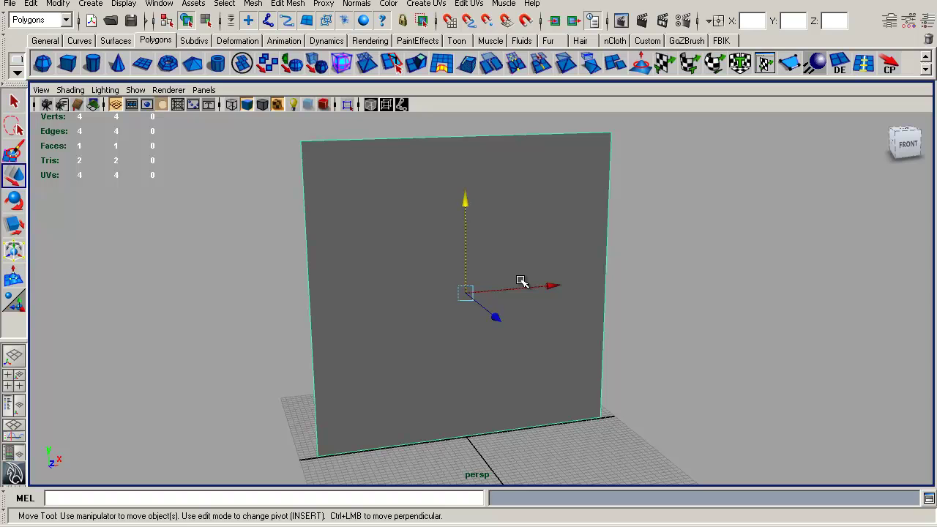
Create a new Lambert material in the Hypershade and open its attributes
left_click(160, 4)
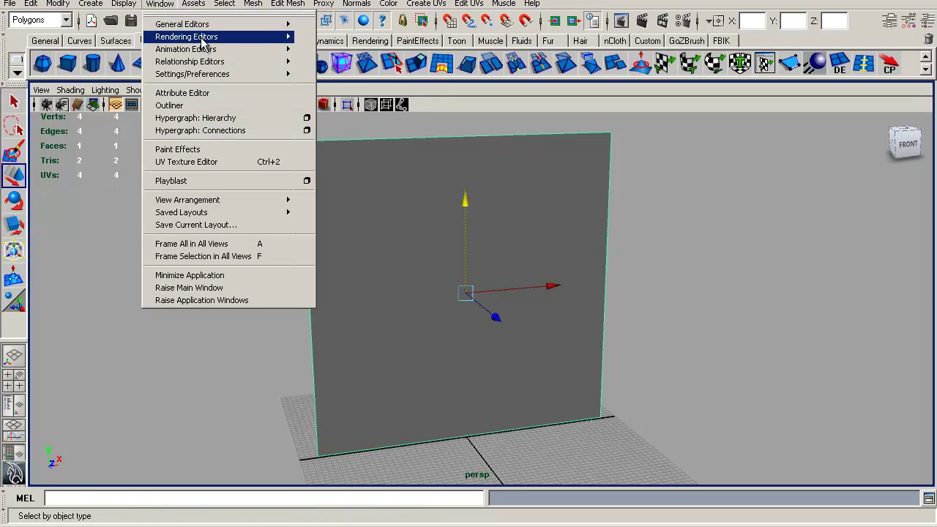
mouse_move(203, 42)
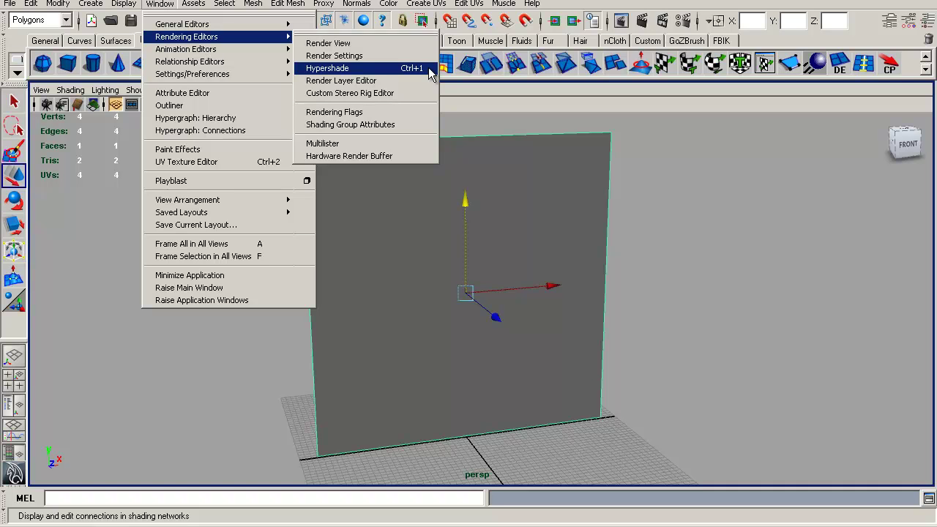
left_click(365, 69)
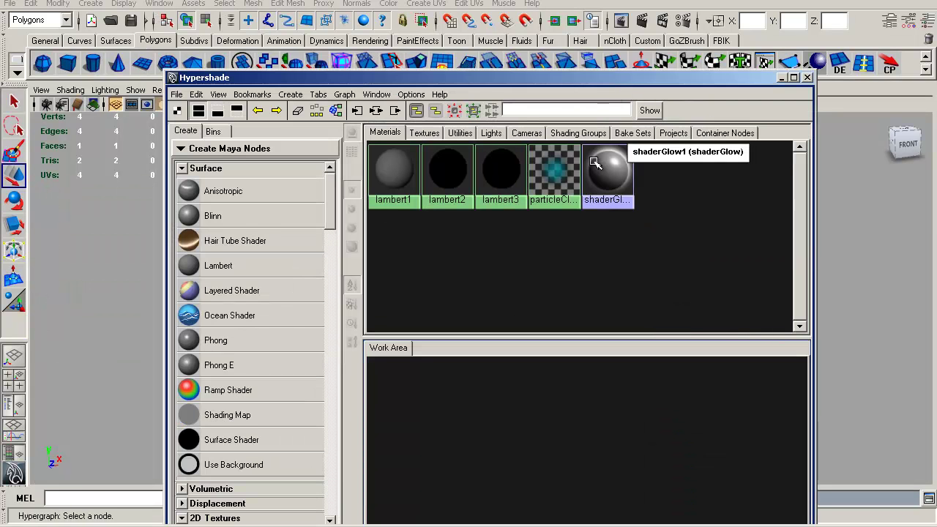
left_click(236, 266)
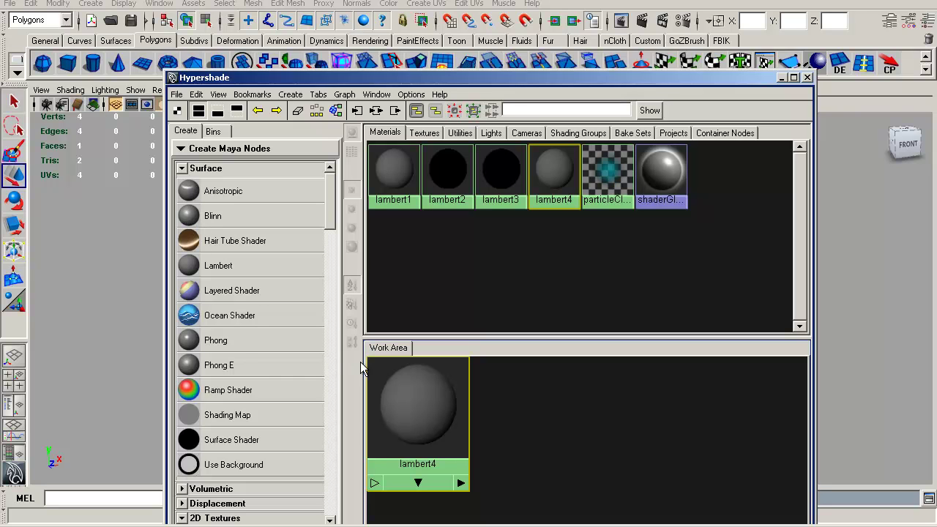
double_click(448, 408)
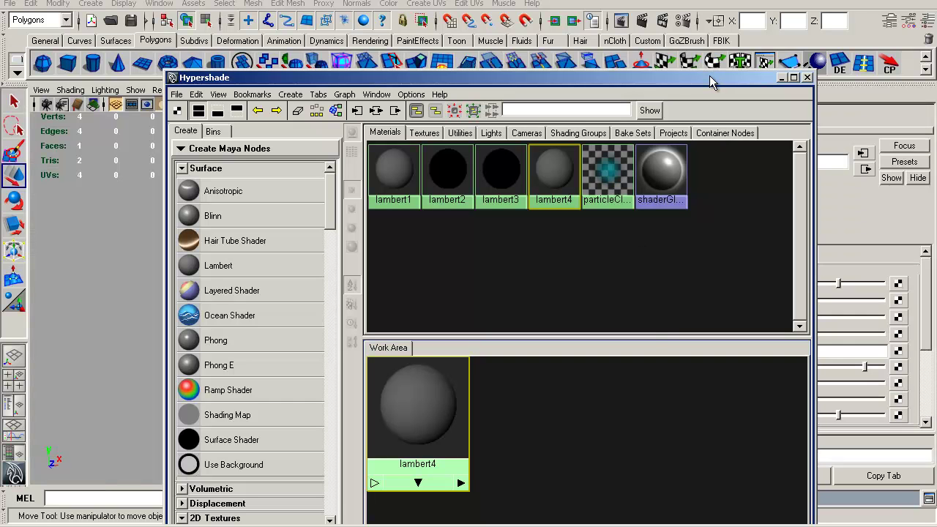
left_click_drag(588, 76, 425, 286)
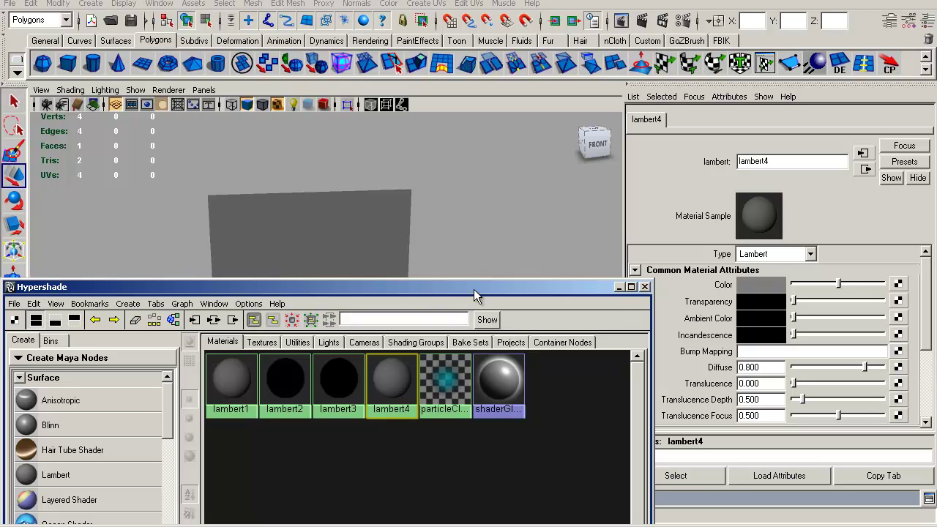
left_click_drag(473, 289, 522, 181)
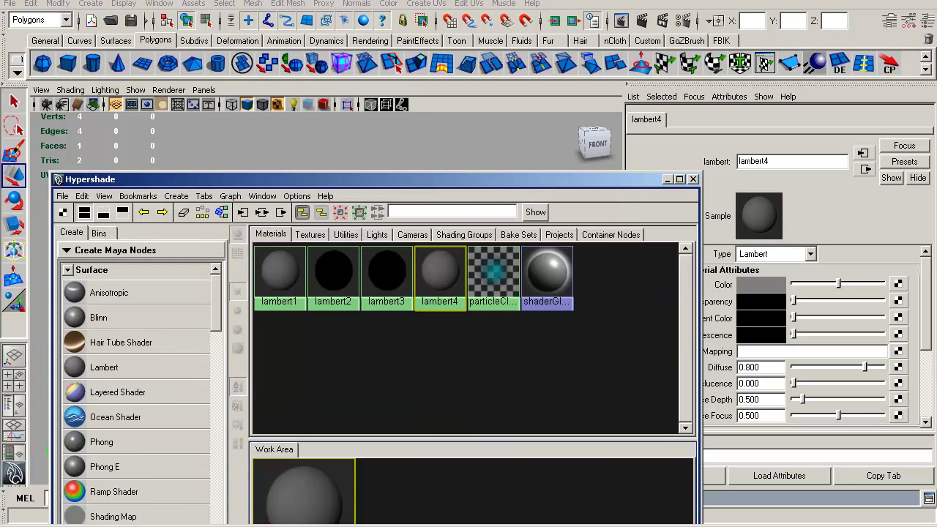
left_click_drag(424, 180, 376, 245)
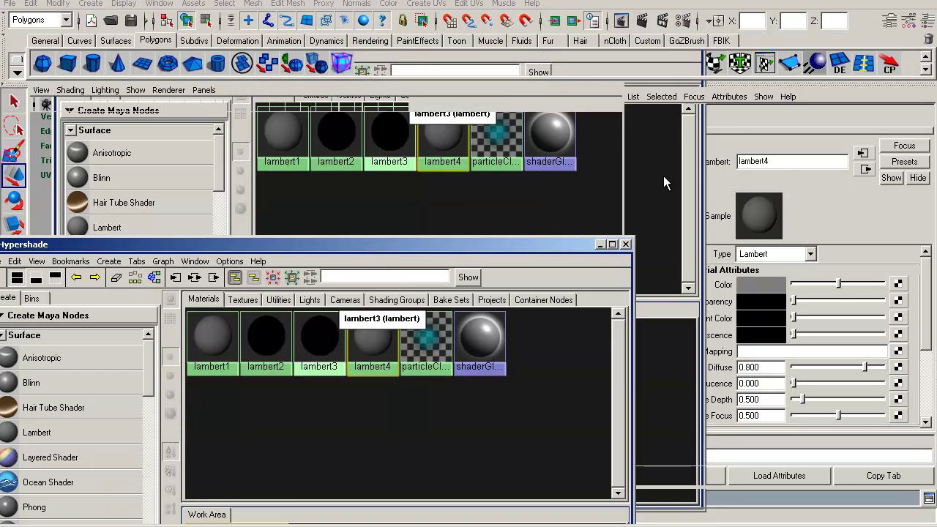
Rename the new Lambert material image_plane_lambert and close the Hypershade
left_click_drag(780, 162, 727, 162)
type("ima")
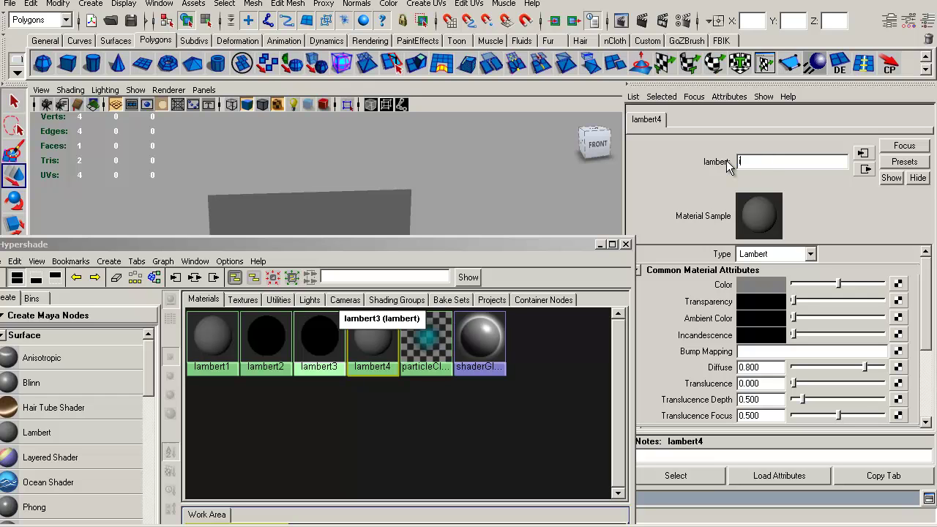
type("ge_plane_lab")
key("BackSpace")
type("mbert")
left_click(740, 161)
left_click(626, 245)
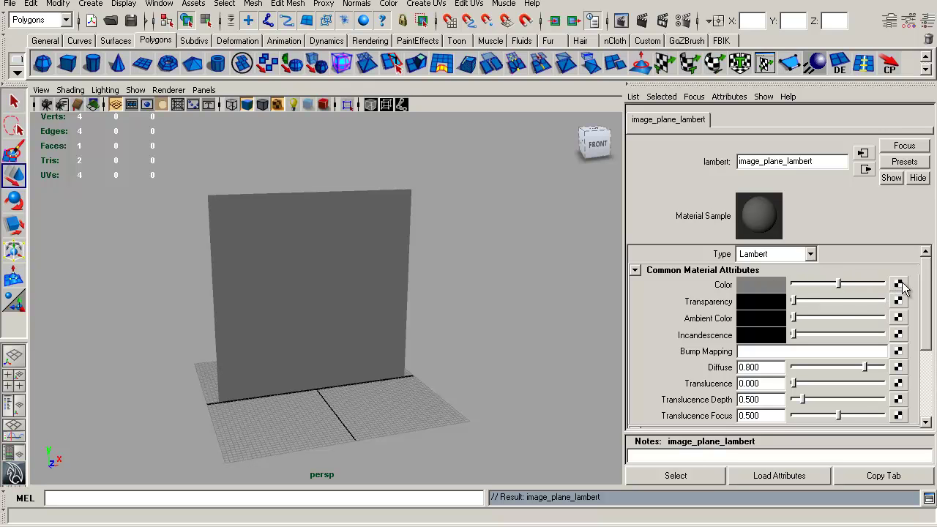
Connect a File texture to the material's color and load South_Park_Satan.png from the sourceimages folder
left_click(900, 285)
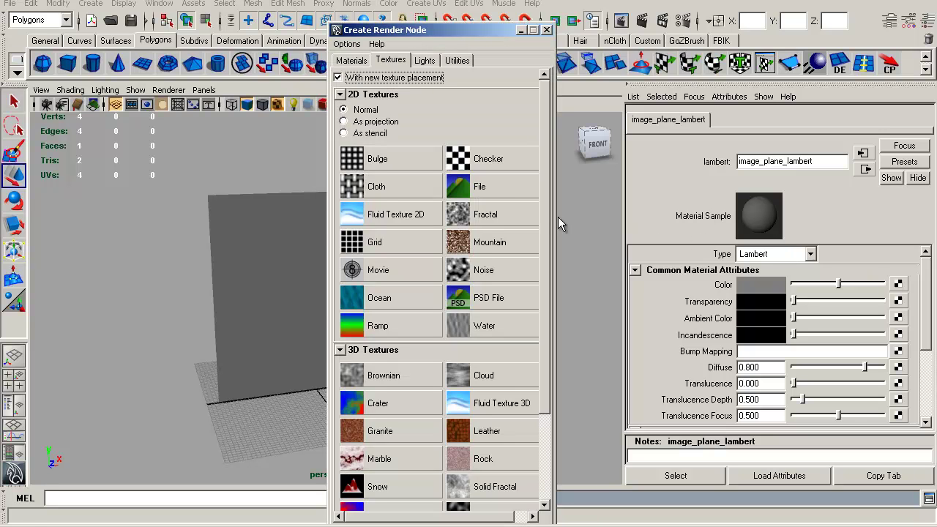
left_click(489, 186)
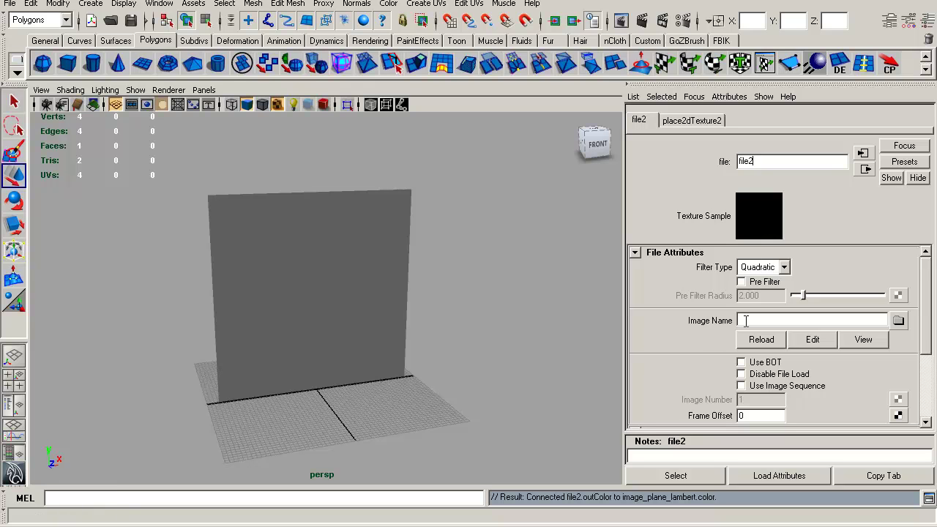
left_click(899, 321)
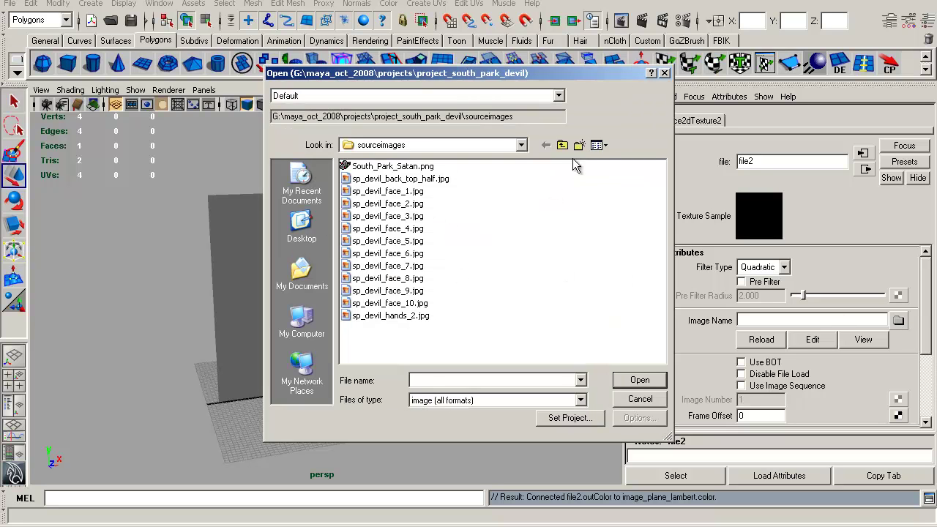
left_click(598, 147)
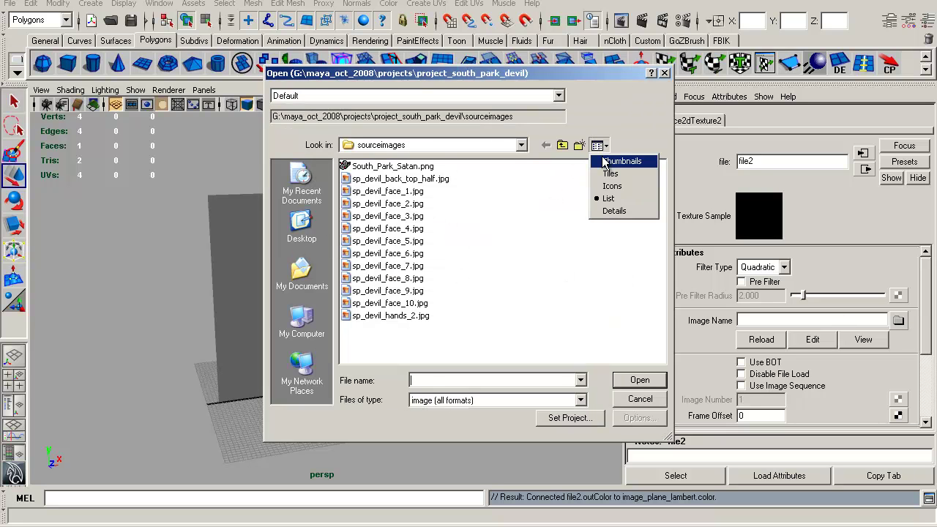
left_click(621, 160)
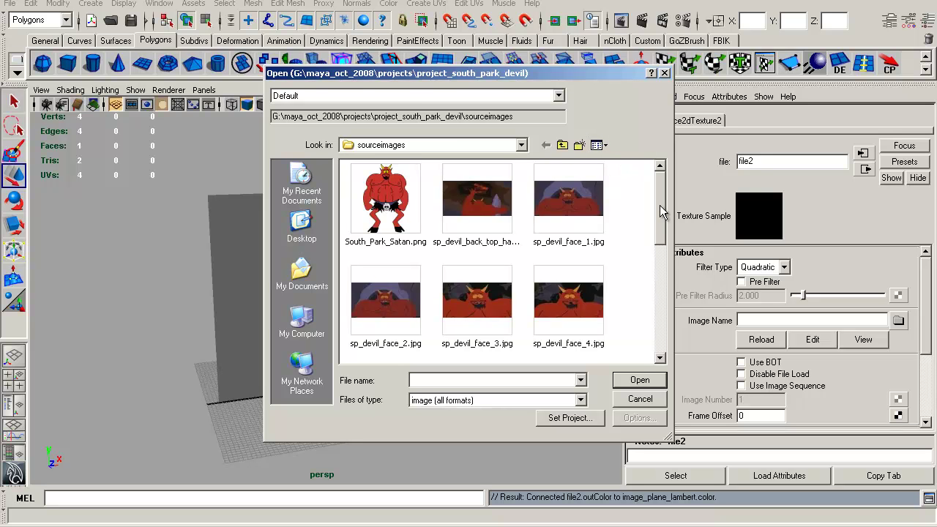
left_click(390, 213)
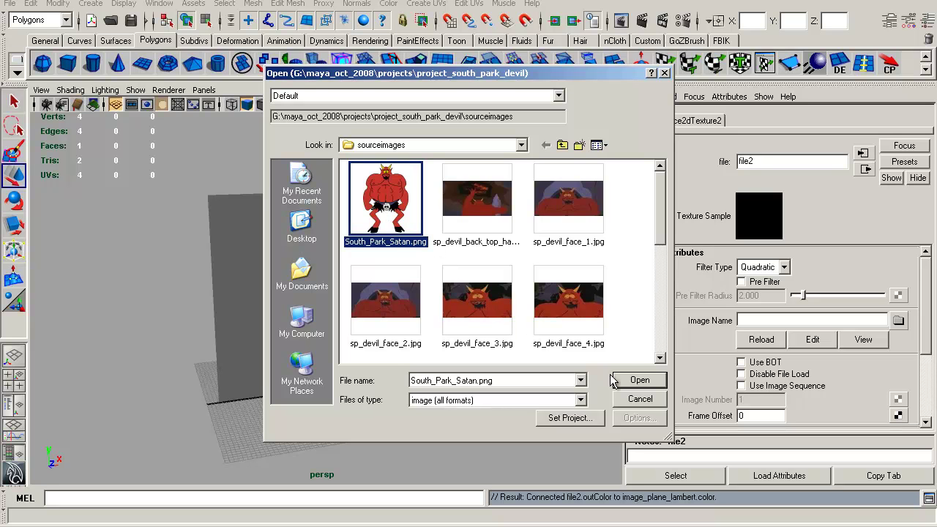
left_click(635, 380)
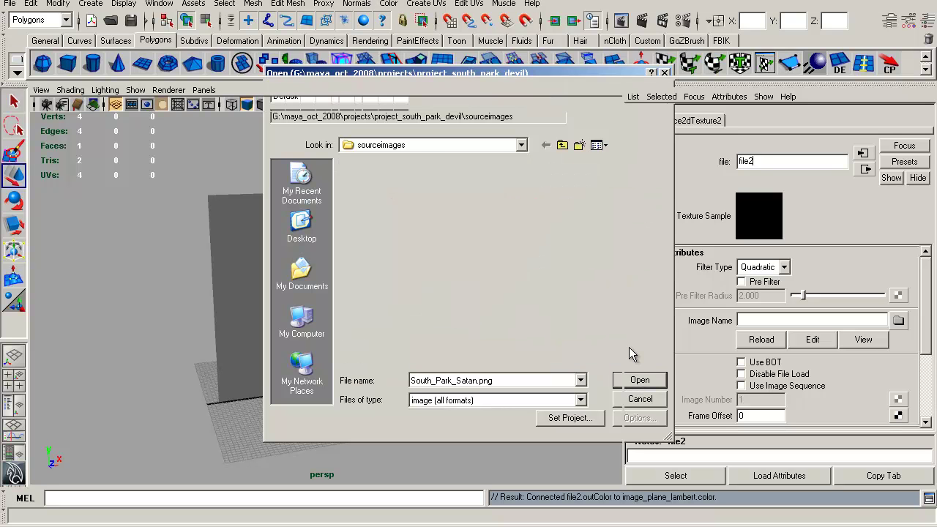
Assign image_plane_lambert to the plane from the Hypershade, and close the Hypershade
left_click_drag(549, 341, 539, 334, "alt")
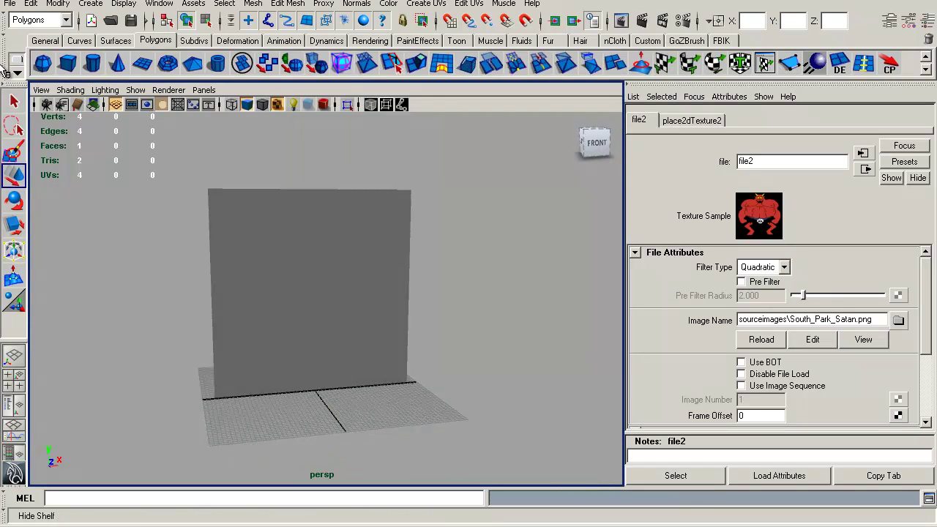
left_click(154, 4)
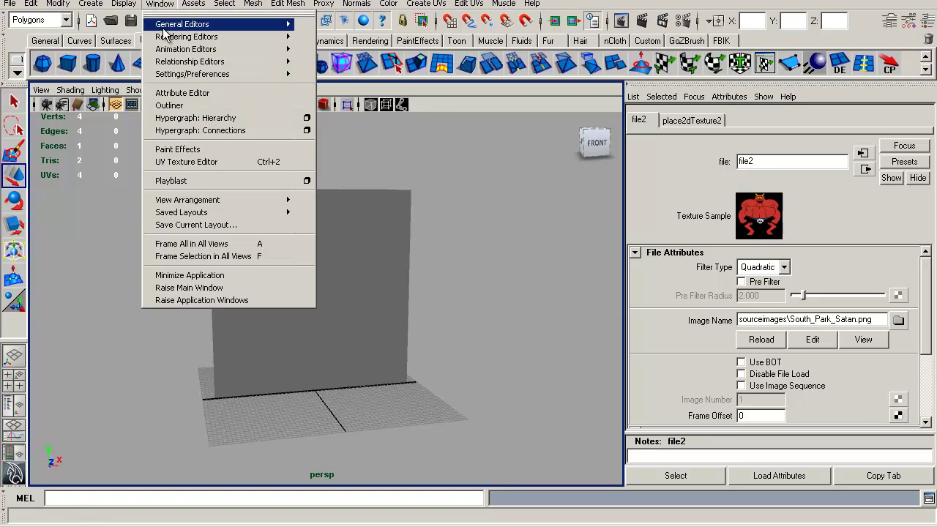
mouse_move(291, 37)
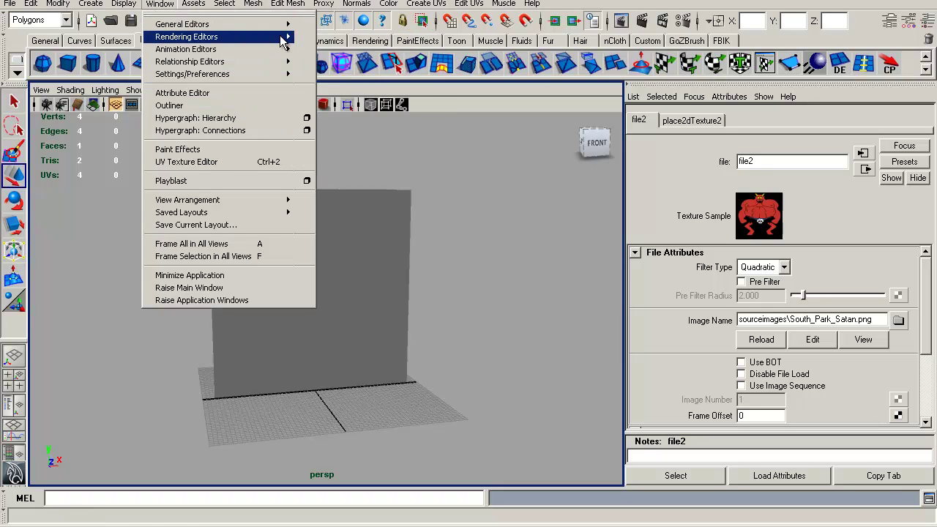
left_click(372, 68)
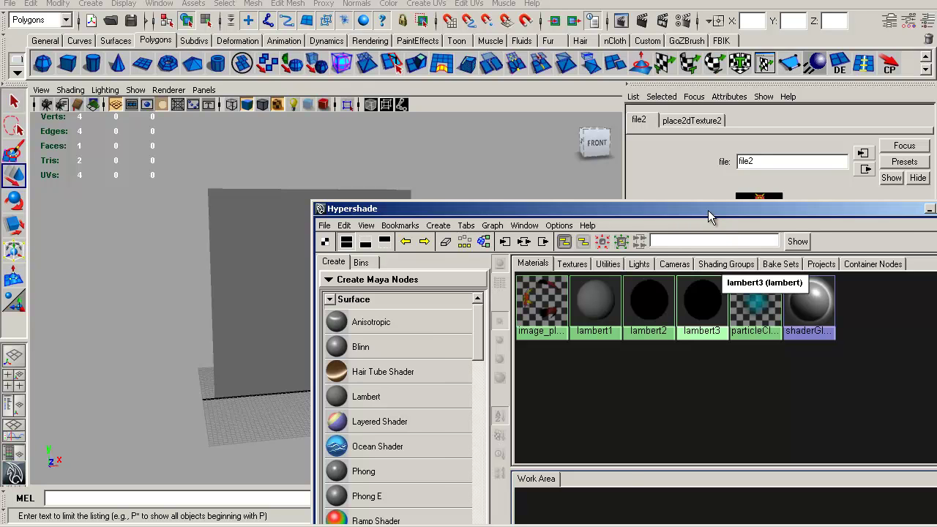
left_click_drag(815, 219, 852, 227)
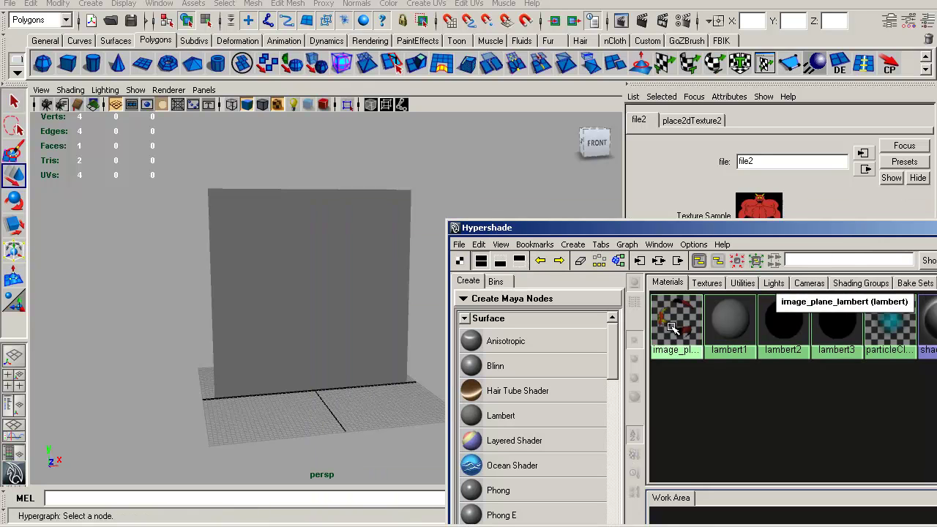
left_click_drag(706, 224, 573, 306)
middle_click_drag(543, 405, 401, 276)
middle_click_drag(352, 255, 351, 253)
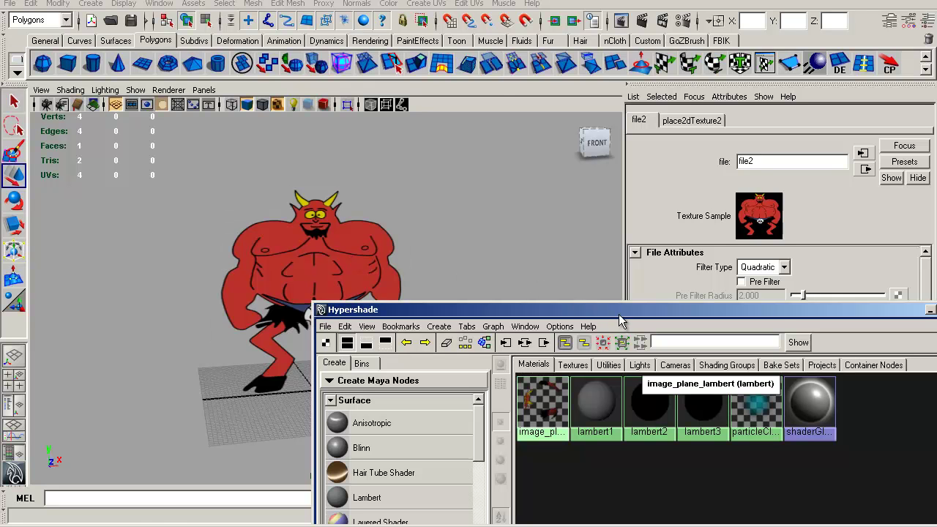
left_click_drag(453, 309, 273, 298)
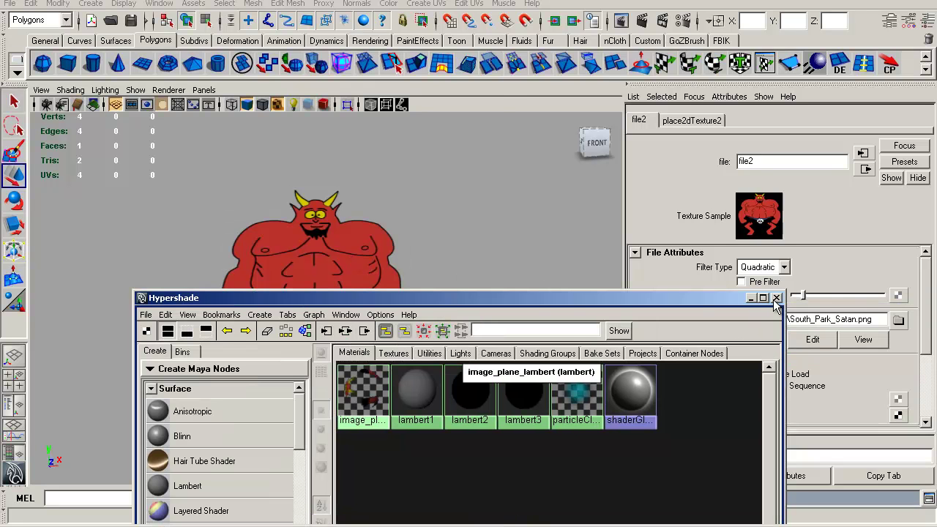
left_click(776, 298)
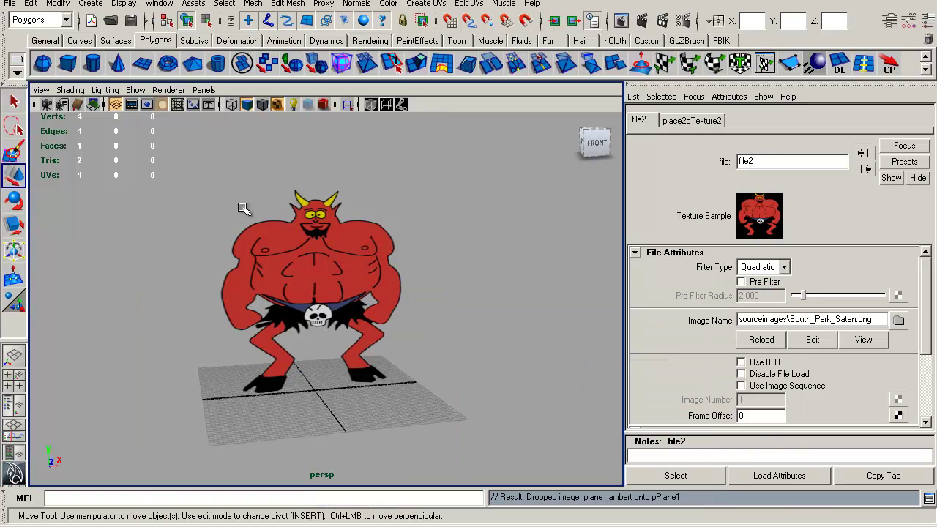
Scale the textured plane narrower along X to correct the devil image's proportions
left_click(403, 278)
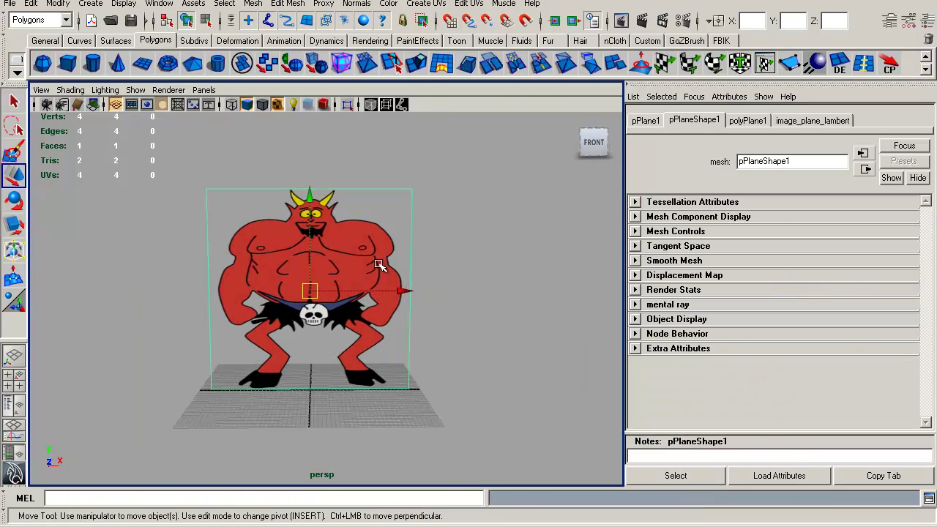
right_click_drag(424, 244, 469, 299, "alt")
mouse_move(488, 283)
left_mouse_down("alt")
mouse_move(468, 287)
mouse_move(493, 275)
left_mouse_up("alt")
key("r")
key("minus")
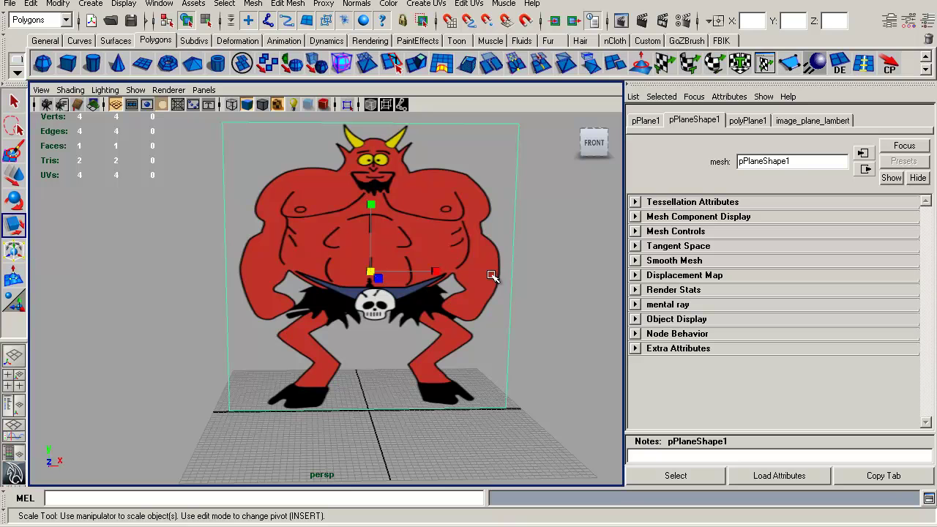
left_click_drag(435, 273, 408, 293)
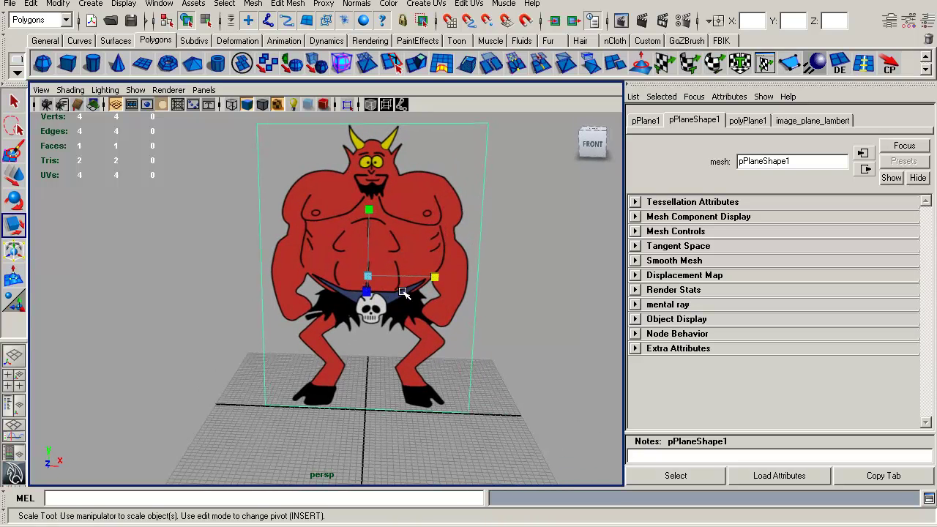
Show the Channel Box / Layer Editor in place of the Attribute Editor and create a new display layer
left_click(927, 26)
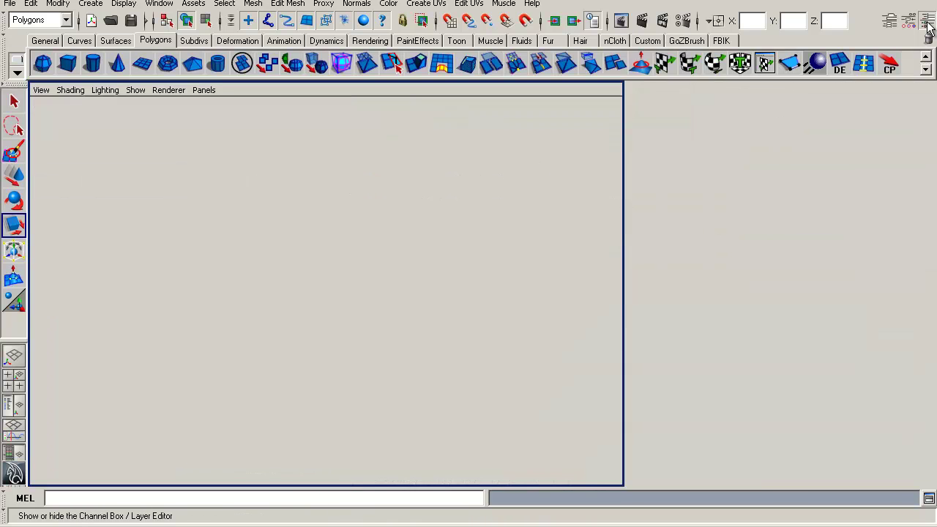
left_click_drag(575, 334, 575, 247, "alt")
right_click_drag(576, 247, 543, 290, "alt")
middle_click_drag(544, 291, 545, 287, "alt")
right_click_drag(546, 286, 541, 286, "alt")
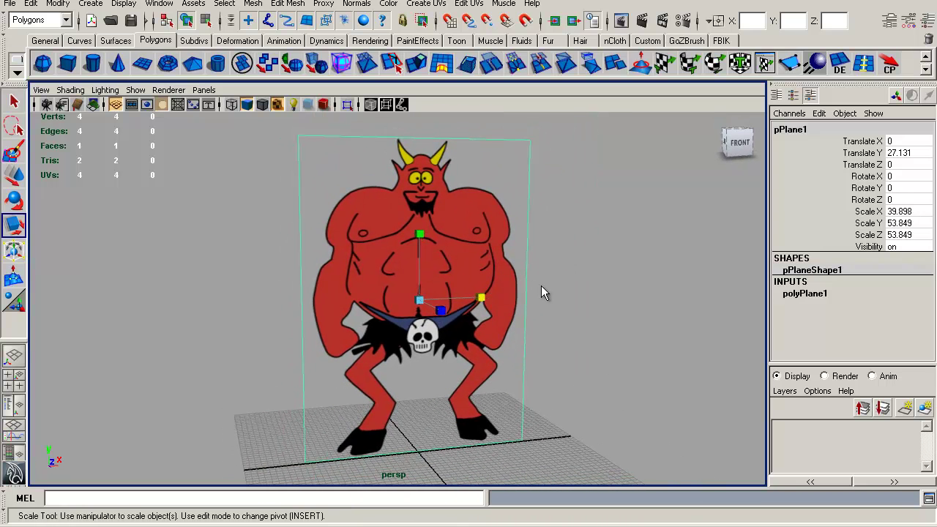
left_click(908, 410)
left_click(844, 429)
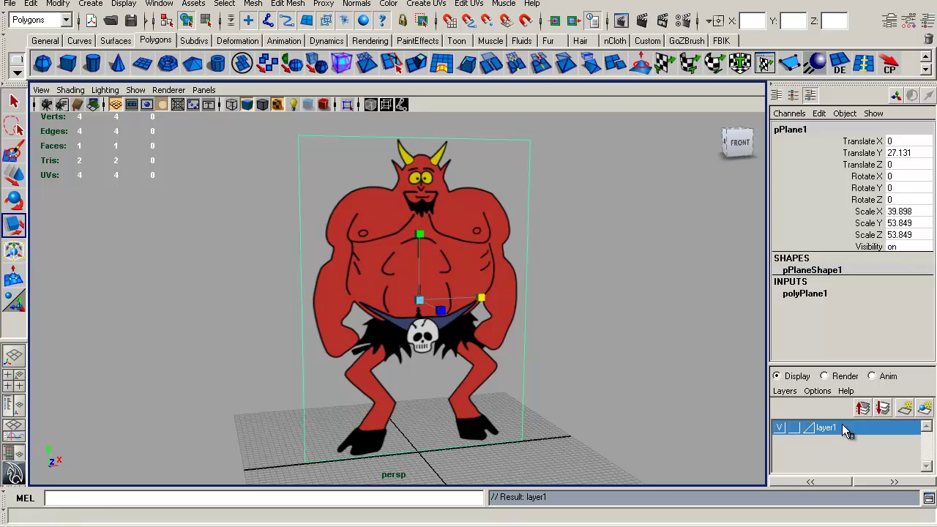
Name the new display layer image_plane_layer, give it a red color and save it
double_click(844, 429)
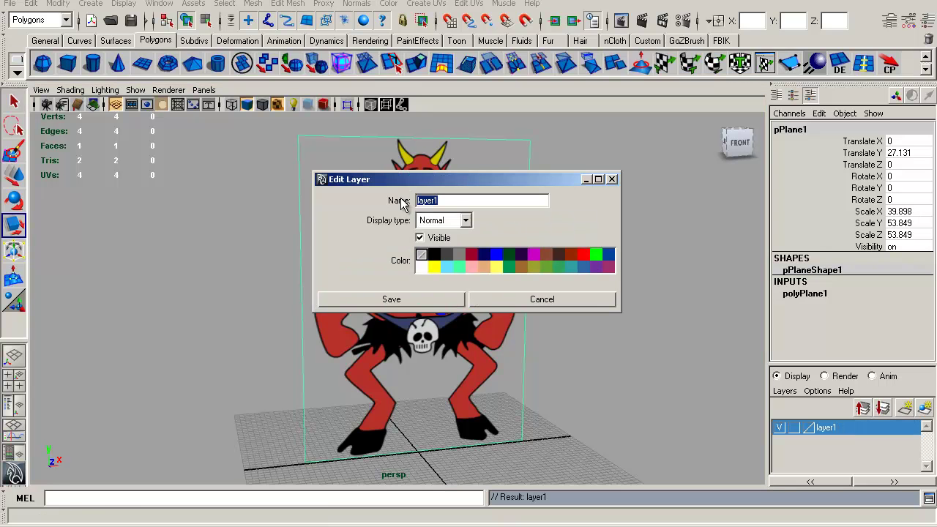
key("BackSpace")
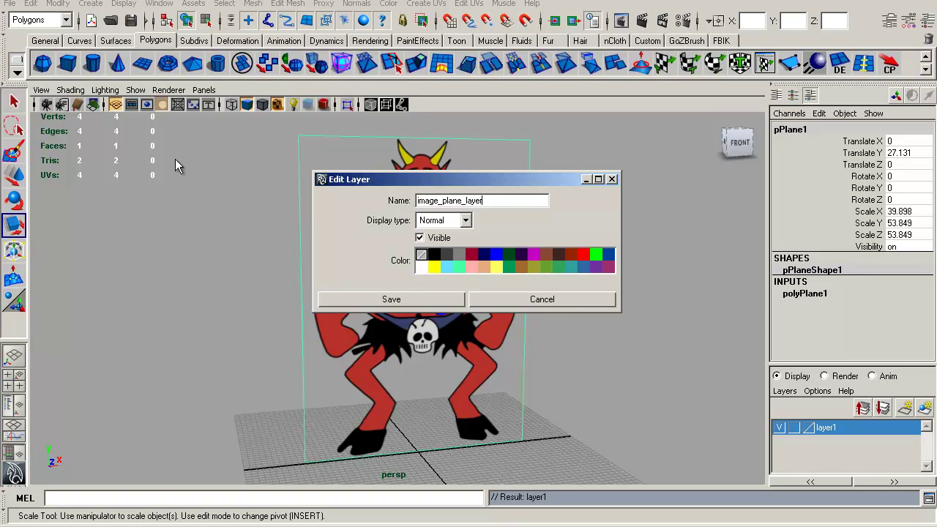
left_click_drag(441, 180, 554, 282)
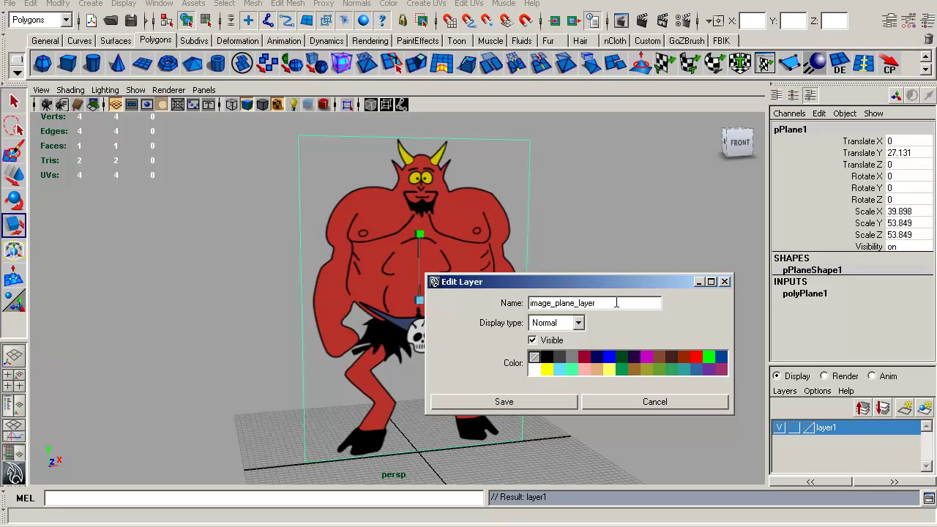
left_click(697, 357)
left_click(508, 401)
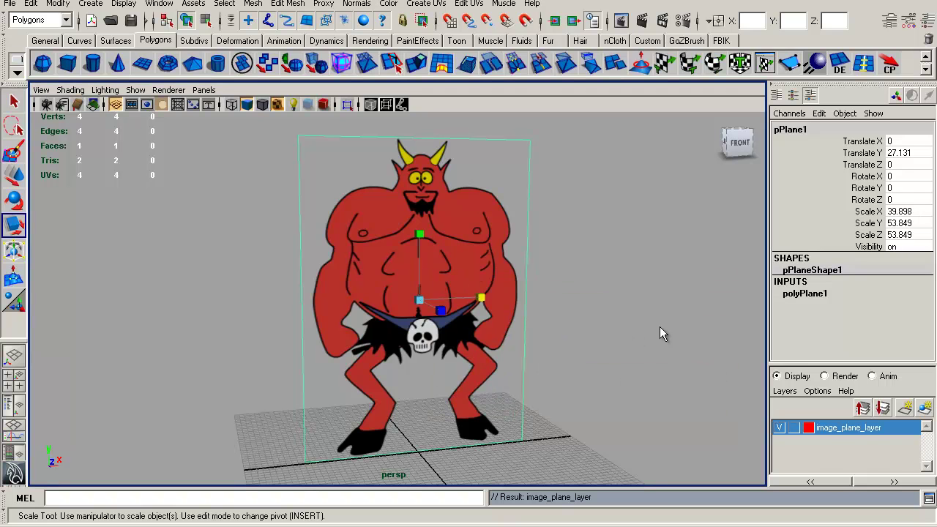
Add the selected plane to image_plane_layer and test the layer's visibility by hiding and showing it
right_click(858, 428)
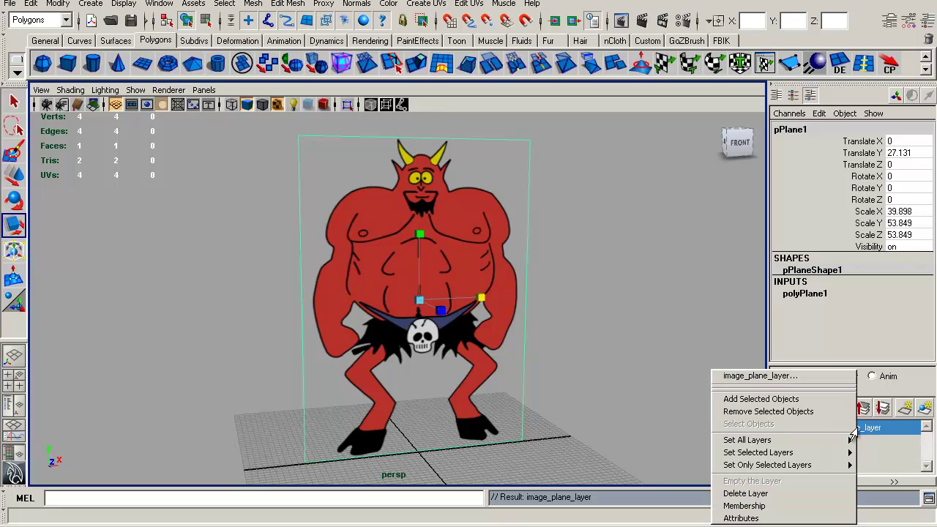
left_click(823, 400)
left_click(778, 429)
left_click(778, 428)
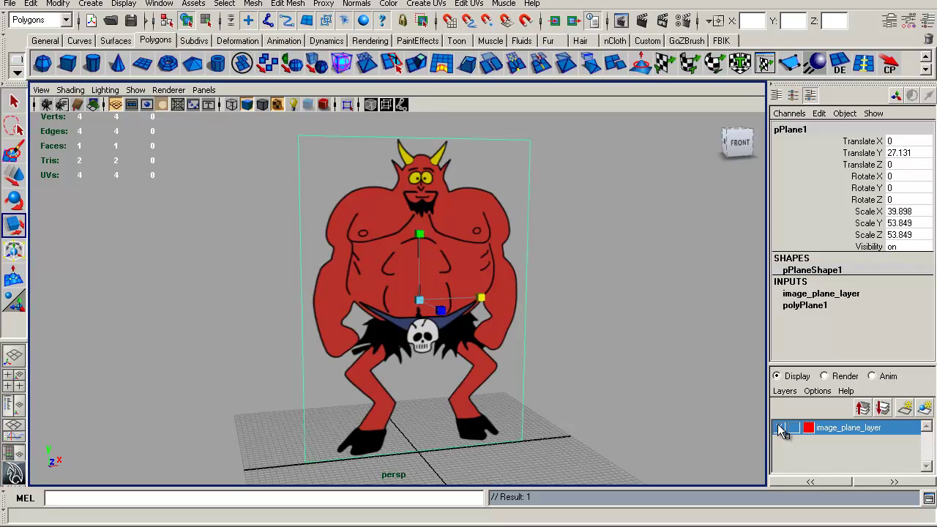
left_click(779, 429)
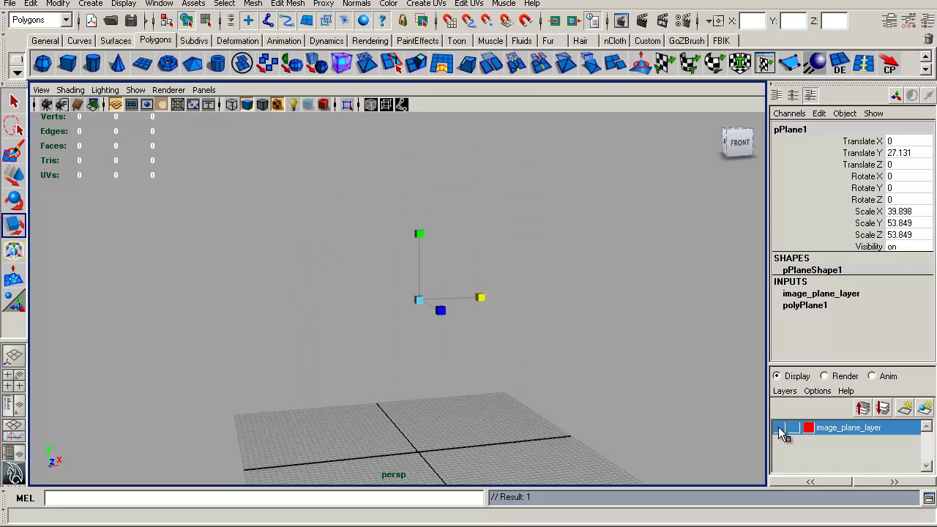
left_click(779, 429)
mouse_move(538, 308)
left_mouse_down("alt")
mouse_move(553, 305)
mouse_move(532, 305)
left_mouse_up("alt")
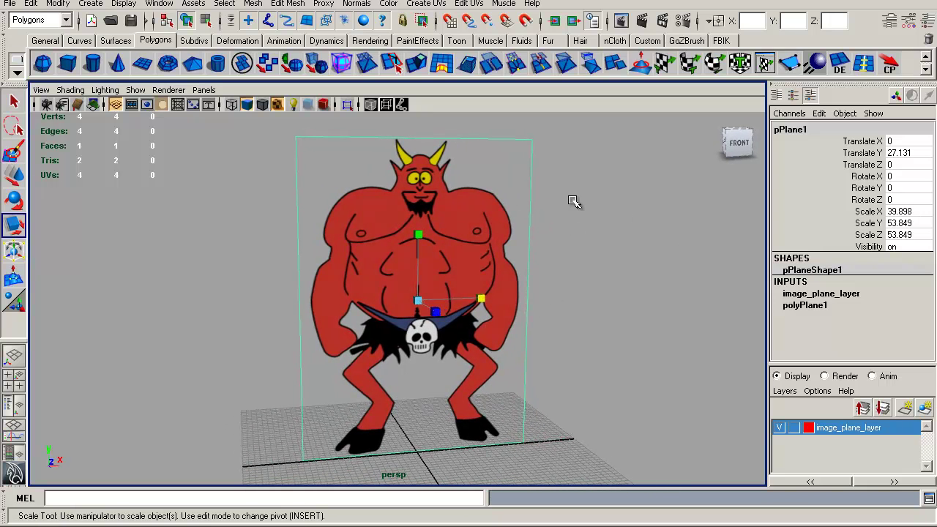
Rename the textured plane pPlane1 as satan_mage_plane
left_click(809, 128)
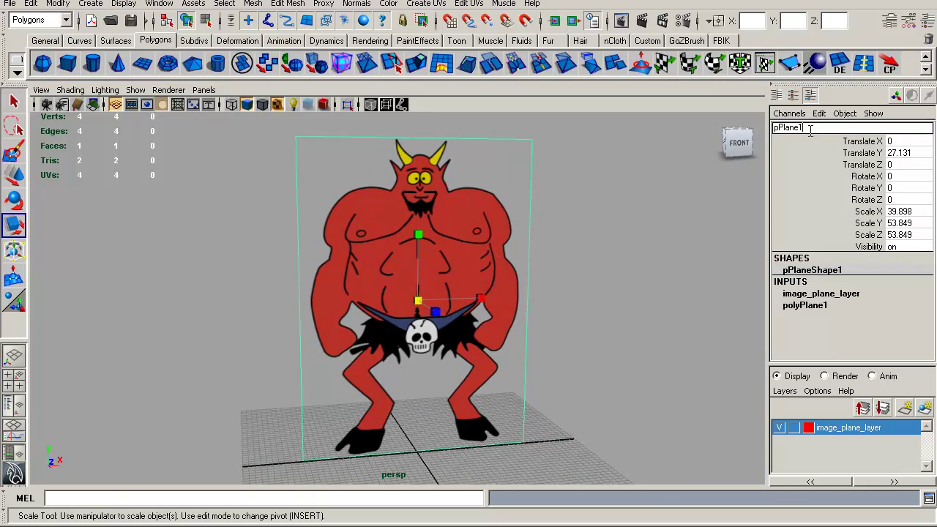
left_click_drag(810, 128, 766, 129)
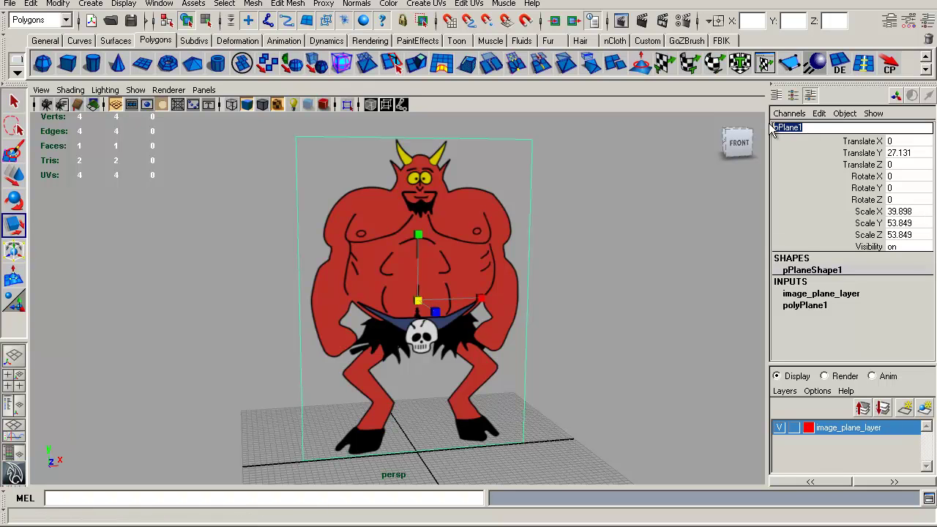
type("Sa")
key("Return")
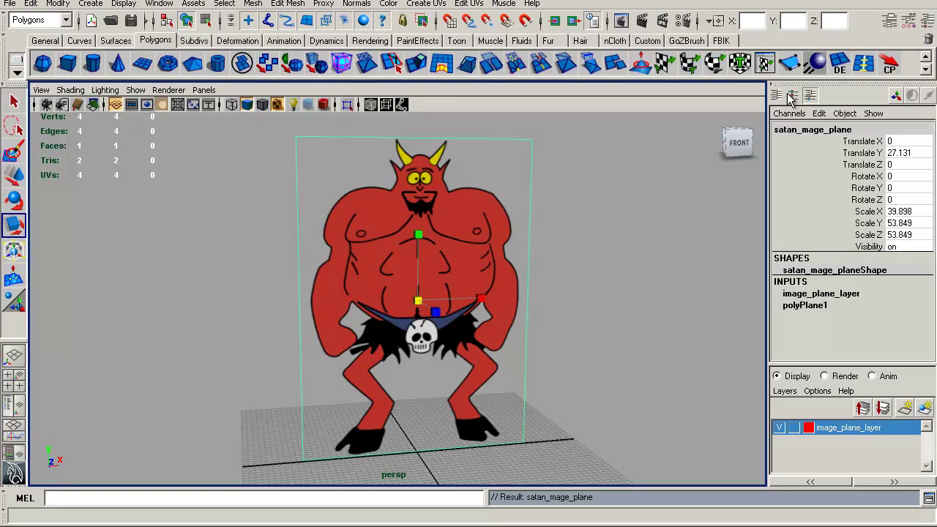
Switch from the perspective view to the front view and frame the devil image
left_click_drag(513, 296, 558, 299, "alt")
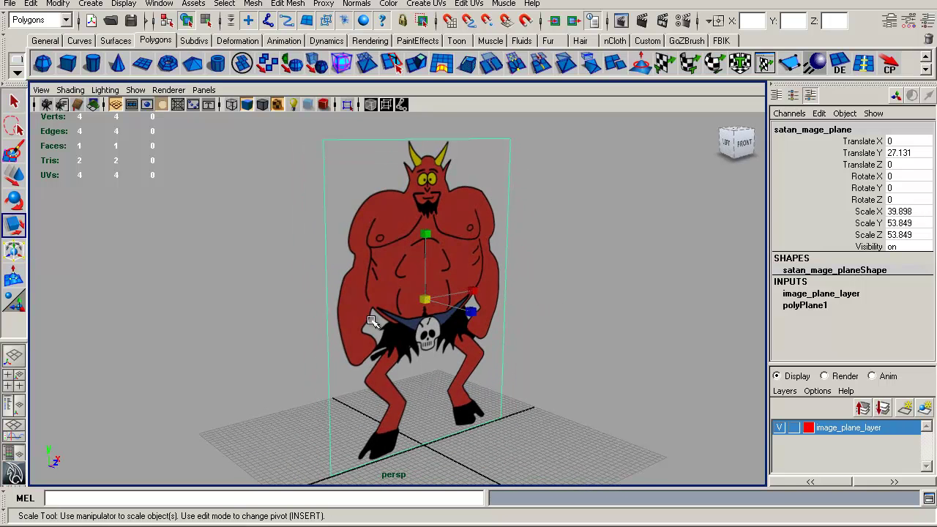
right_click_drag(558, 299, 512, 293, "alt")
left_click_drag(512, 293, 477, 300, "alt")
key("space")
middle_click_drag(504, 261, 475, 451, "alt")
right_click_drag(476, 452, 417, 446, "alt")
middle_click_drag(417, 446, 421, 483, "alt")
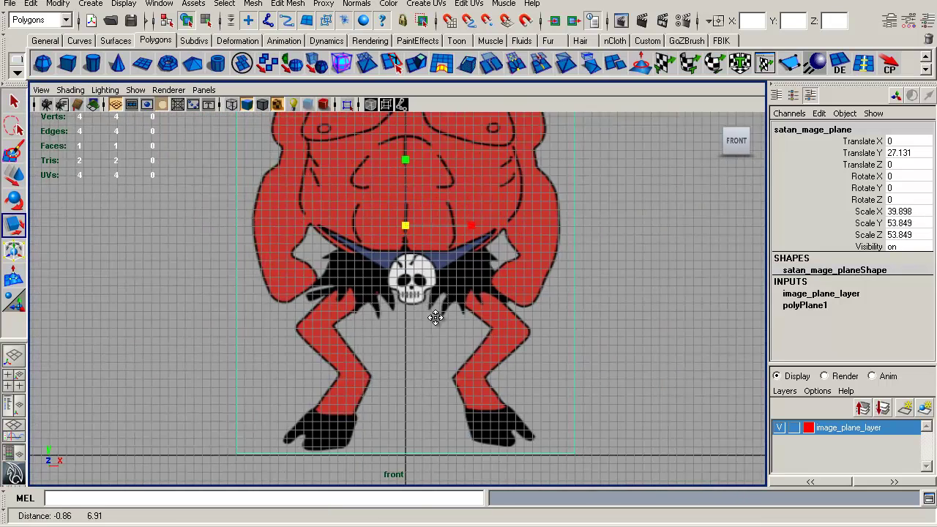
right_click_drag(421, 483, 365, 468, "alt")
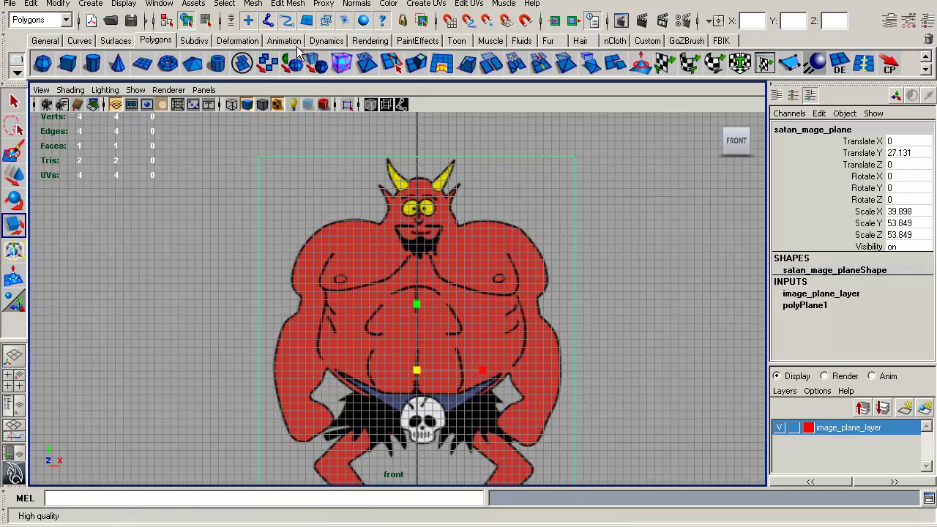
Trace a rough polygon around the devil's head with the Create Polygon Tool in the front view
left_click(92, 4)
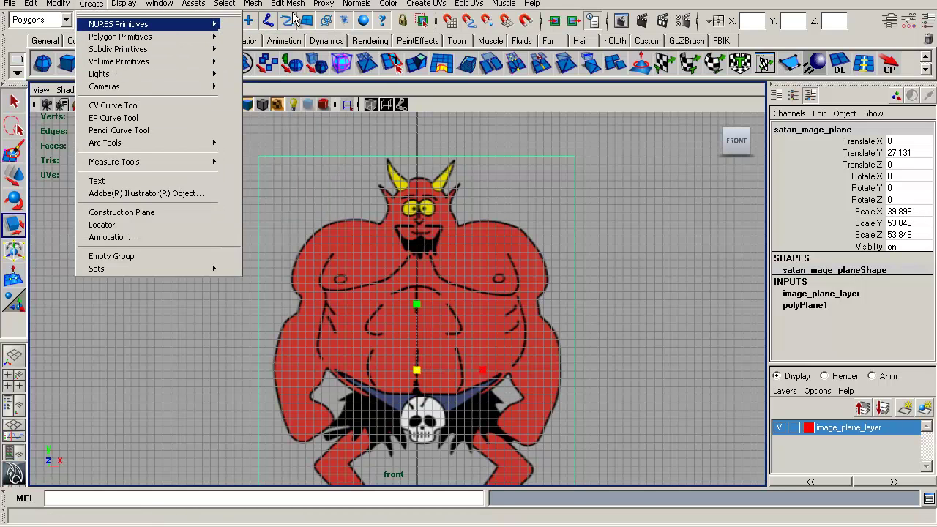
mouse_move(357, 6)
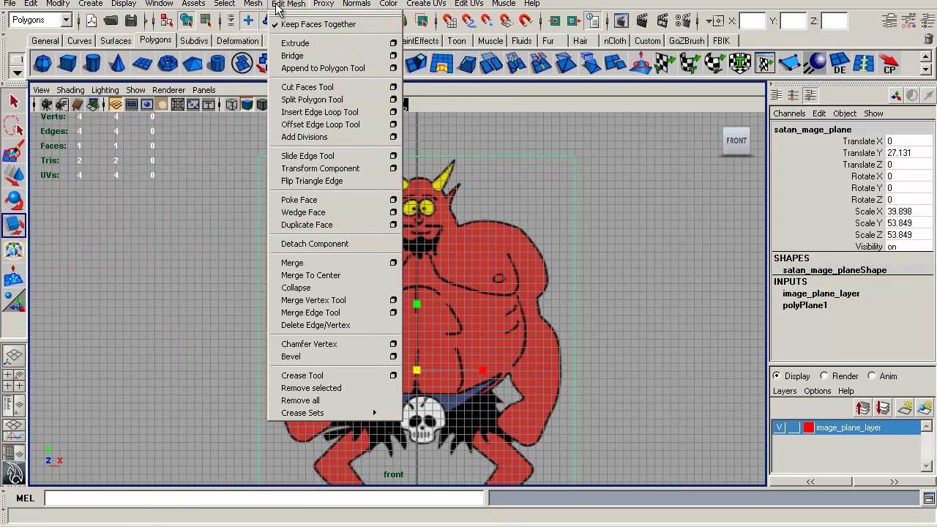
mouse_move(258, 4)
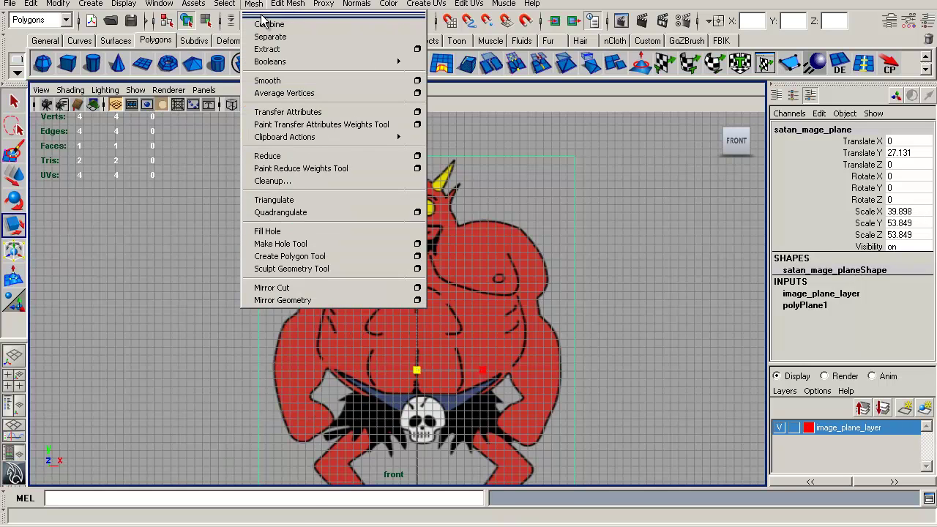
left_click(338, 257)
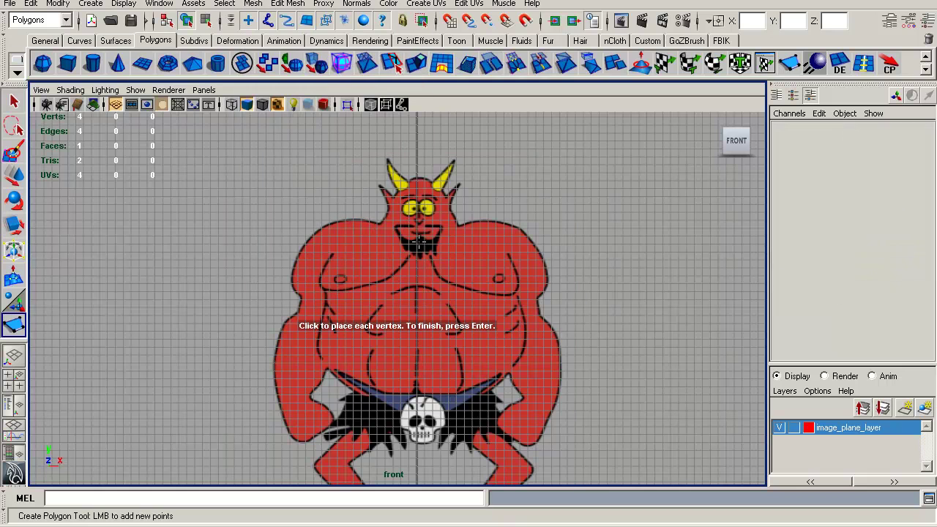
middle_click_drag(570, 332, 583, 373, "alt")
middle_click_drag(502, 281, 529, 277, "alt")
right_click_drag(631, 420, 699, 449, "alt")
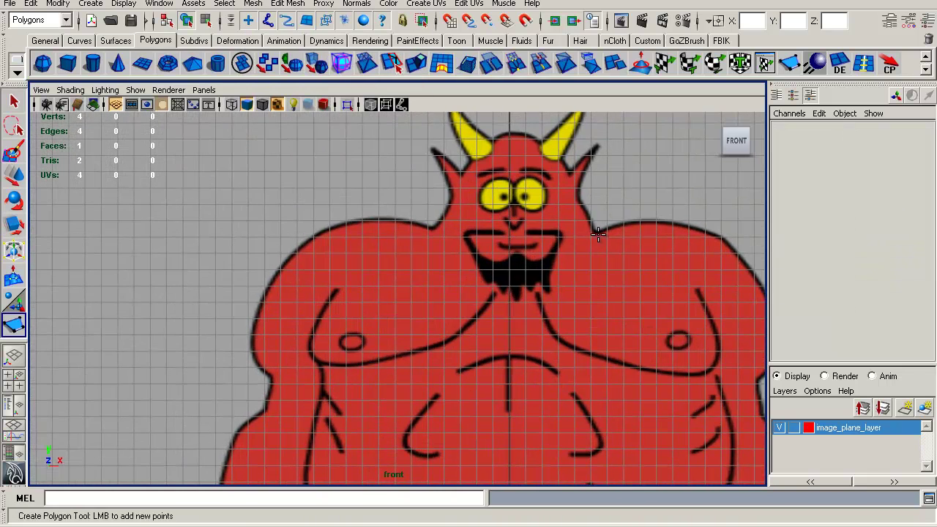
left_click(597, 234)
left_click_drag(585, 183, 597, 147)
left_click(567, 168)
left_click(536, 134)
left_click(497, 136)
left_click(465, 166)
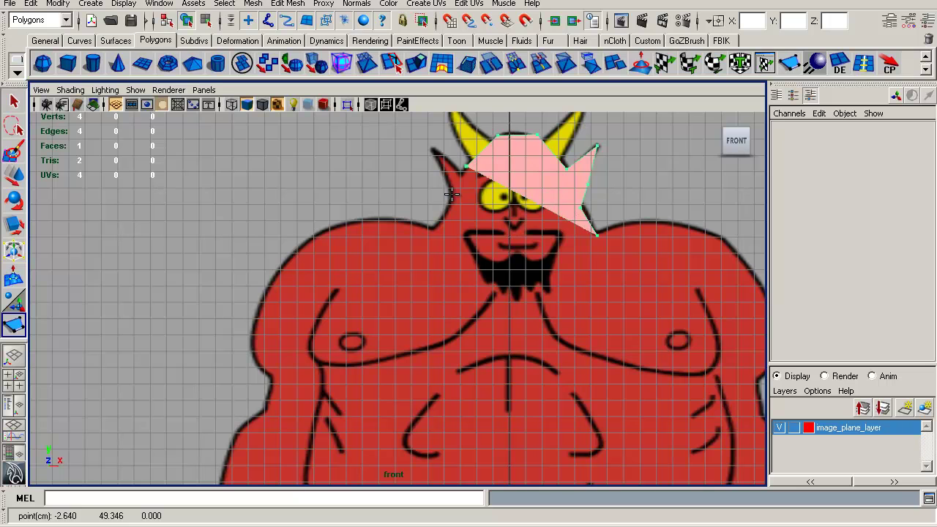
left_click(444, 211)
left_click(434, 233)
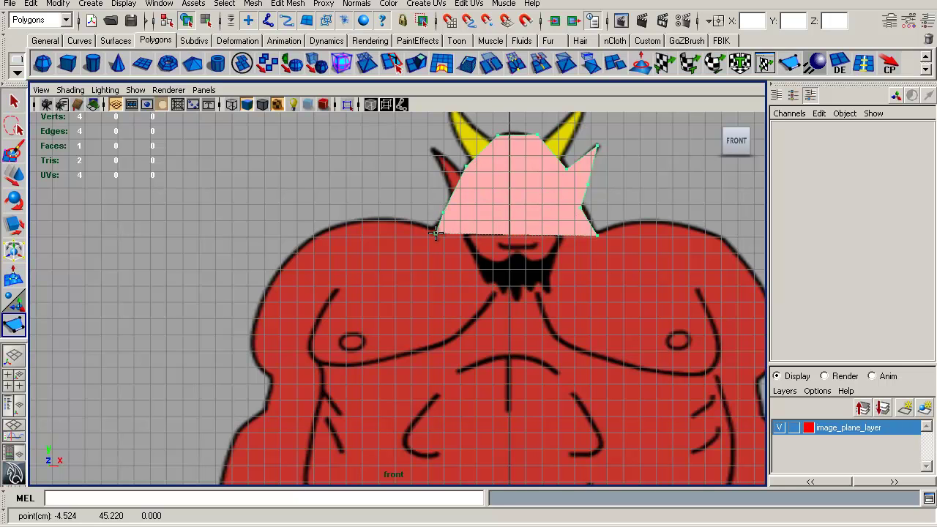
middle_click_drag(576, 249, 434, 314, "alt")
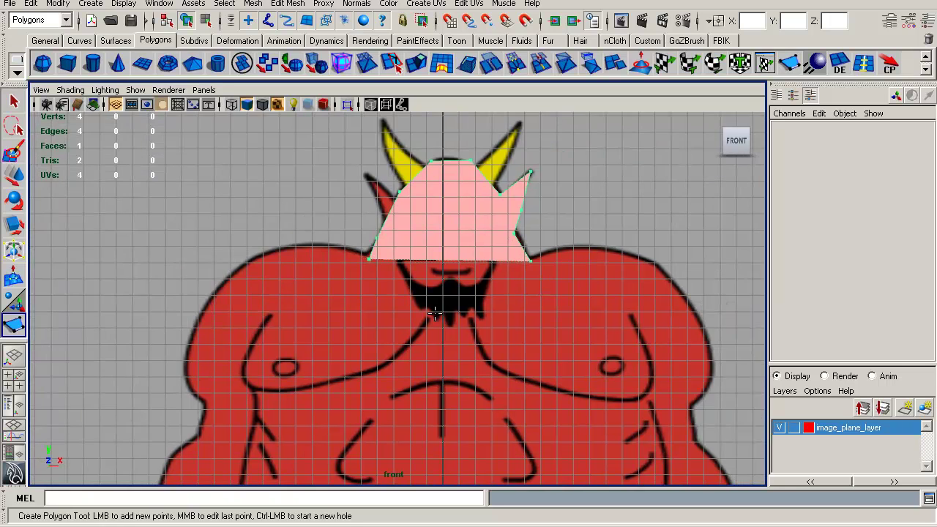
key("Return")
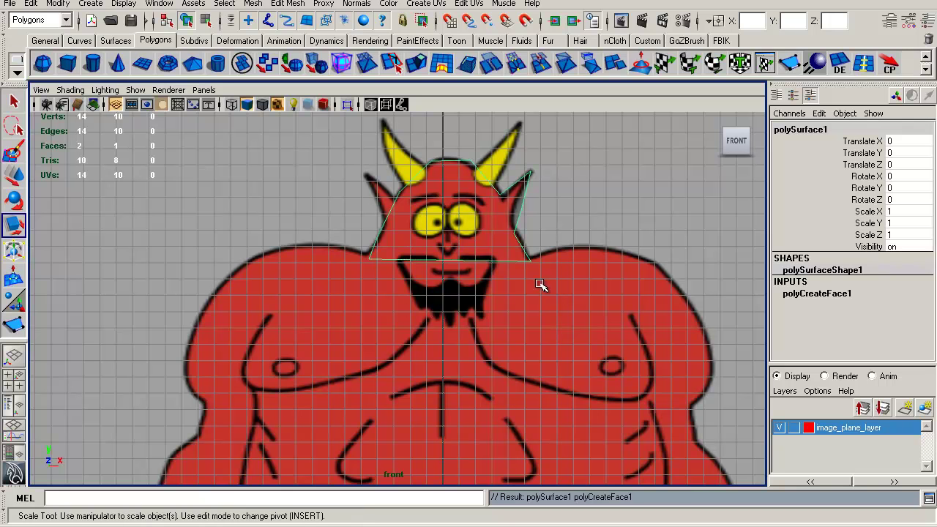
Return to the perspective view, check the traced head polygon against the image plane, and delete it
key("space")
left_click_drag(524, 247, 555, 228)
middle_click_drag(489, 218, 491, 235, "alt")
right_click_drag(490, 236, 509, 268, "alt")
key("q")
key("w")
left_click_drag(477, 415, 434, 424, "alt")
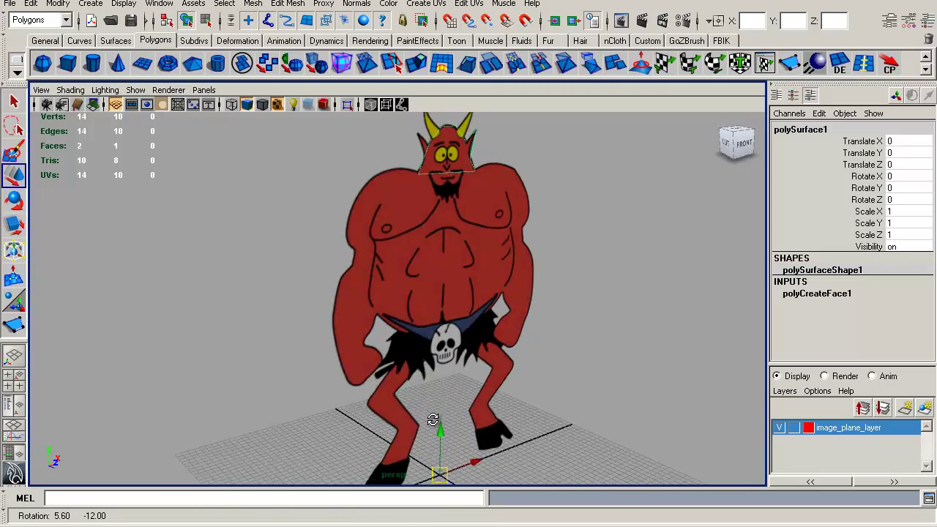
left_click(511, 348)
left_click_drag(501, 294, 511, 301, "alt")
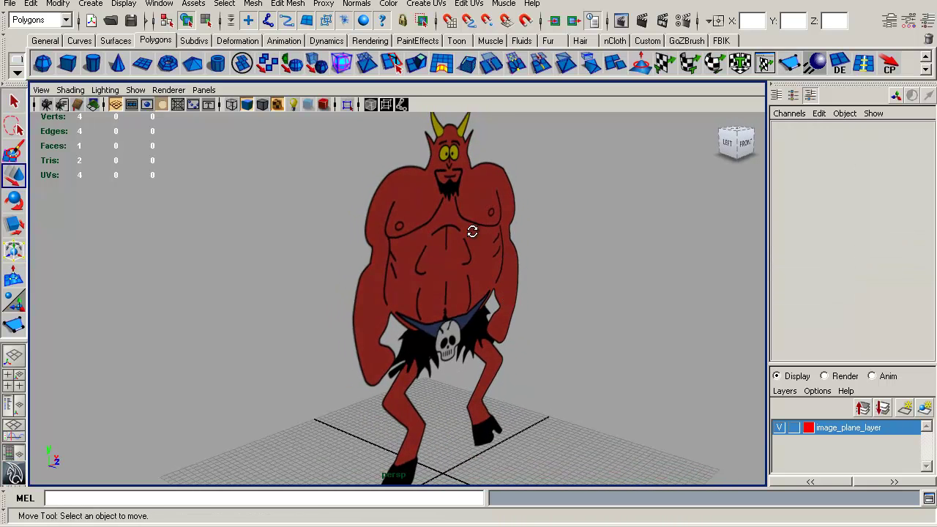
Move the image plane back behind the grid's center along Z, to a Translate Z of about -3.68
left_click_drag(472, 231, 499, 238, "alt")
left_click_drag(542, 202, 455, 232)
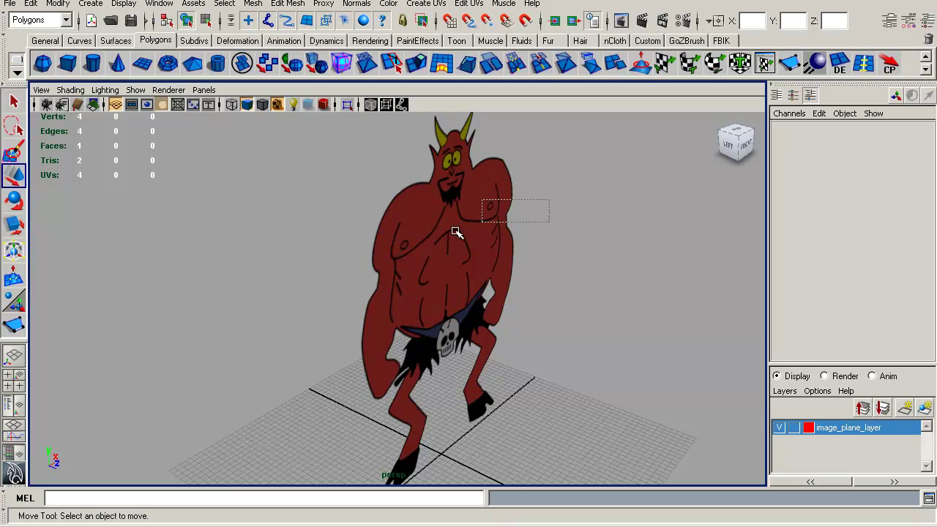
left_click(399, 278)
left_click_drag(460, 285, 479, 294, "alt")
right_click_drag(479, 294, 419, 276, "alt")
key("q")
key("w")
left_click_drag(479, 313, 510, 347, "alt")
right_click_drag(510, 347, 442, 350, "alt")
left_click_drag(429, 372, 521, 314, "alt")
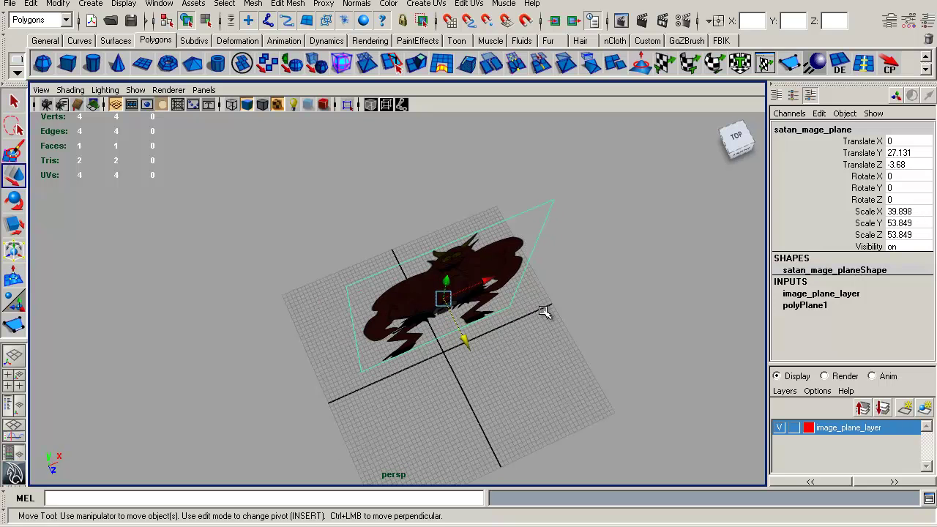
left_click_drag(548, 266, 518, 293, "alt")
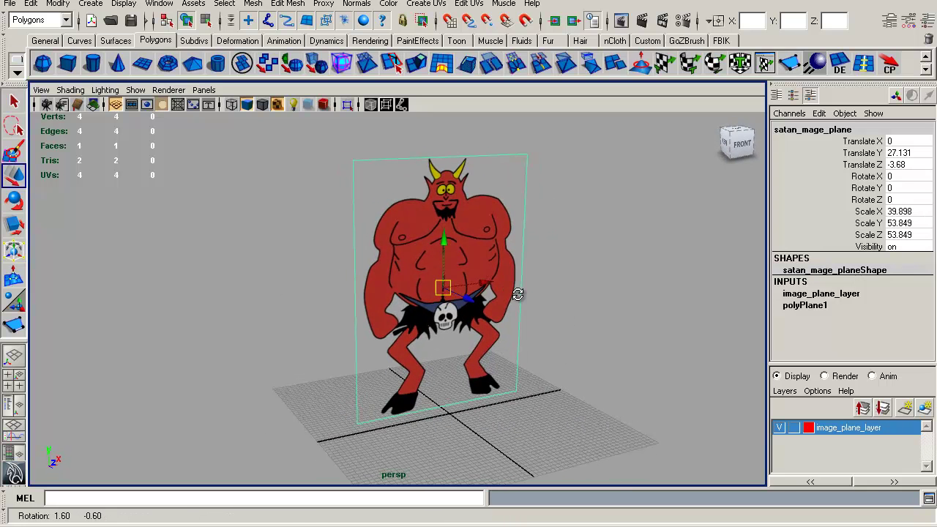
Set image_plane_layer to Reference mode and test that the plane cannot be selected
left_click(794, 428)
left_click(794, 428)
left_click_drag(504, 300, 526, 291, "alt")
left_click(589, 323)
left_click_drag(590, 323, 503, 319, "alt")
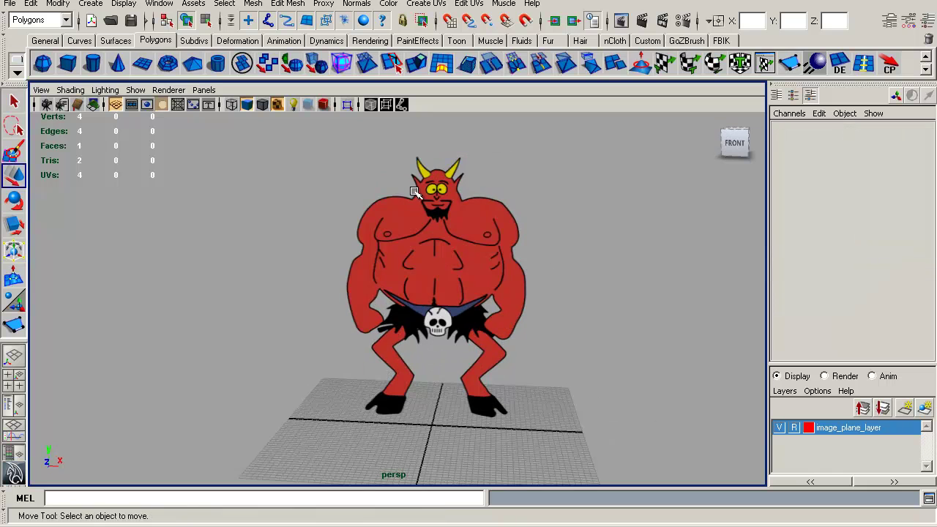
left_click_drag(336, 251, 505, 308, "alt")
mouse_move(467, 273)
left_mouse_down("alt")
mouse_move(414, 285)
mouse_move(477, 267)
mouse_move(469, 286)
left_mouse_up("alt")
Switch to the front view, hide its grid and frame the whole devil image
key("space")
right_click_drag(559, 267, 293, 199, "alt")
middle_click_drag(501, 329, 516, 290, "alt")
right_click_drag(517, 289, 464, 255, "alt")
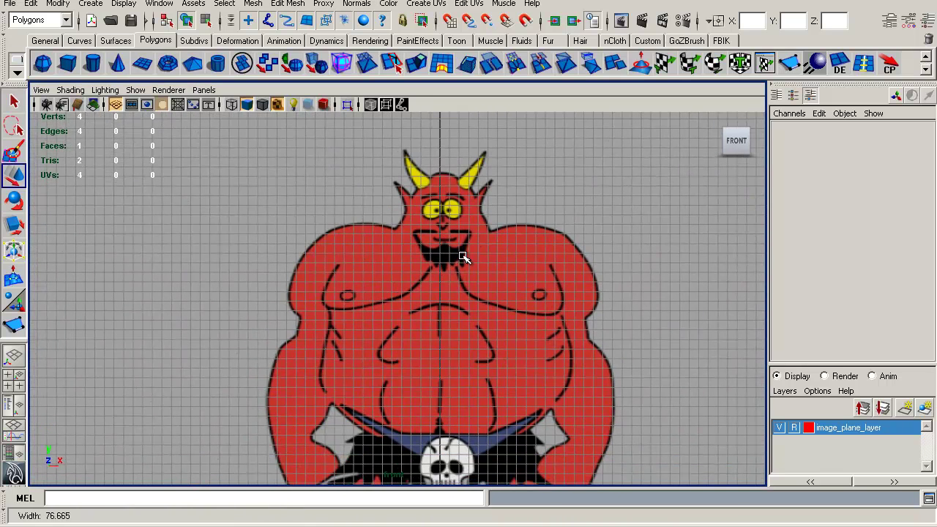
left_click(115, 108)
right_click_drag(324, 213, 395, 206, "alt")
right_click_drag(631, 314, 553, 268, "alt")
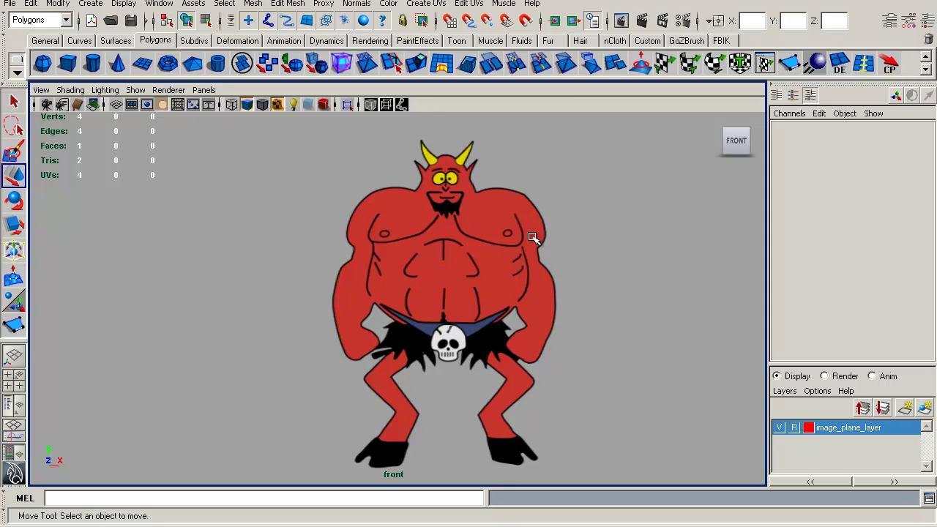
middle_click_drag(556, 234, 515, 231, "alt")
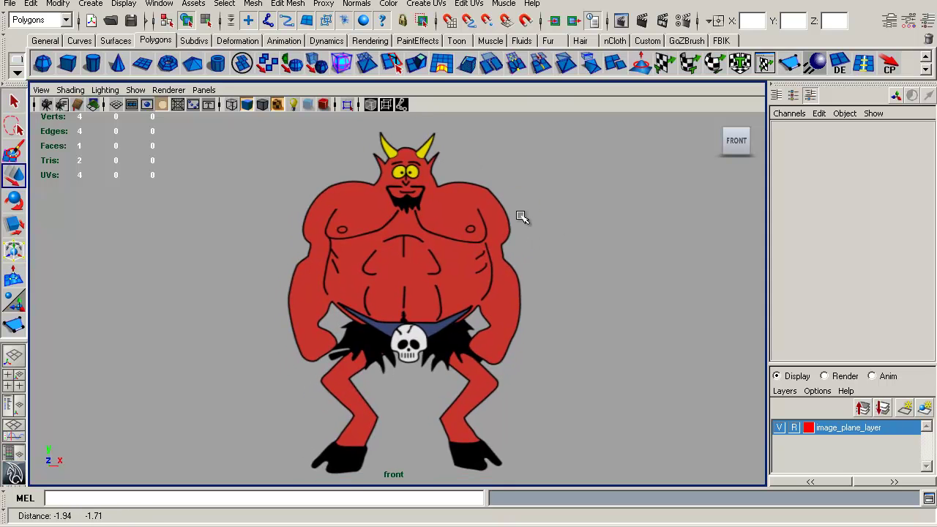
Activate the Create Polygon Tool in the front view for tracing the devil reference
mouse_move(516, 236)
right_mouse_down("alt")
mouse_move(540, 215)
mouse_move(516, 219)
right_mouse_up("alt")
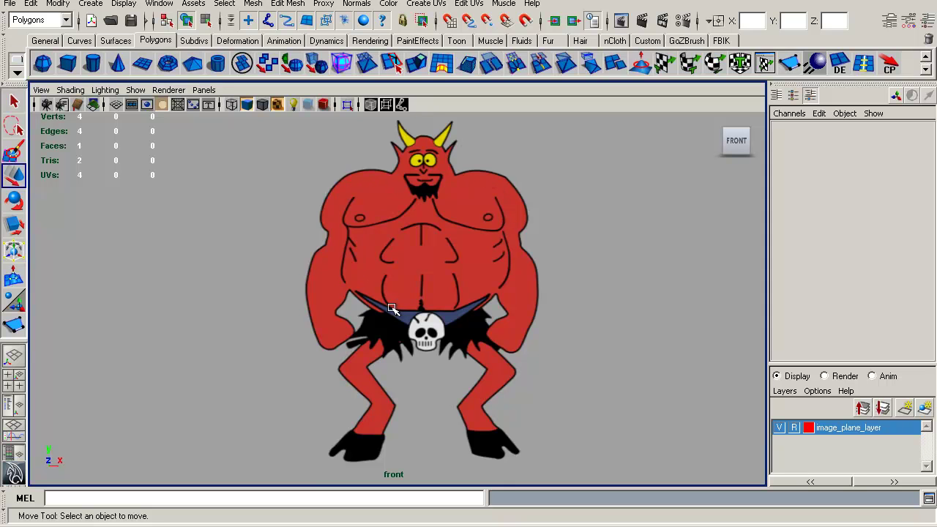
middle_click_drag(512, 199, 492, 230, "alt")
right_click_drag(547, 198, 494, 194, "alt")
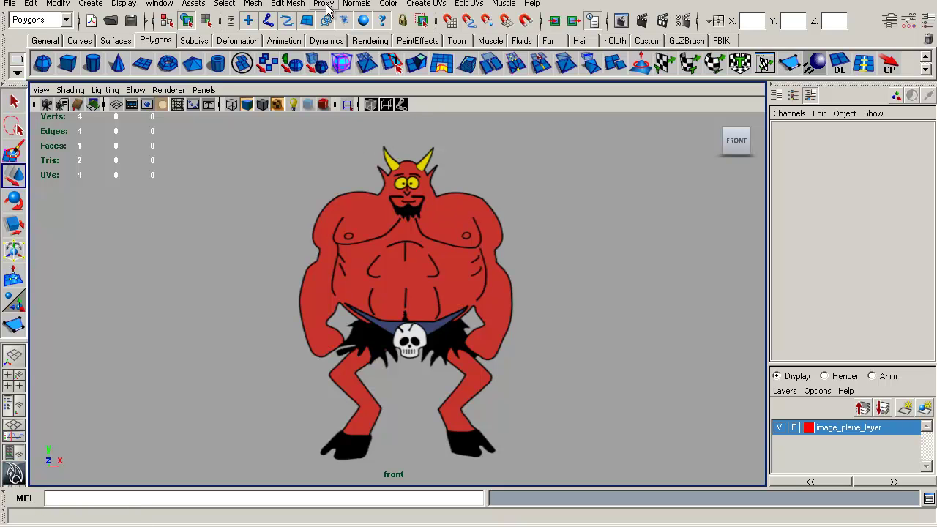
left_click(91, 5)
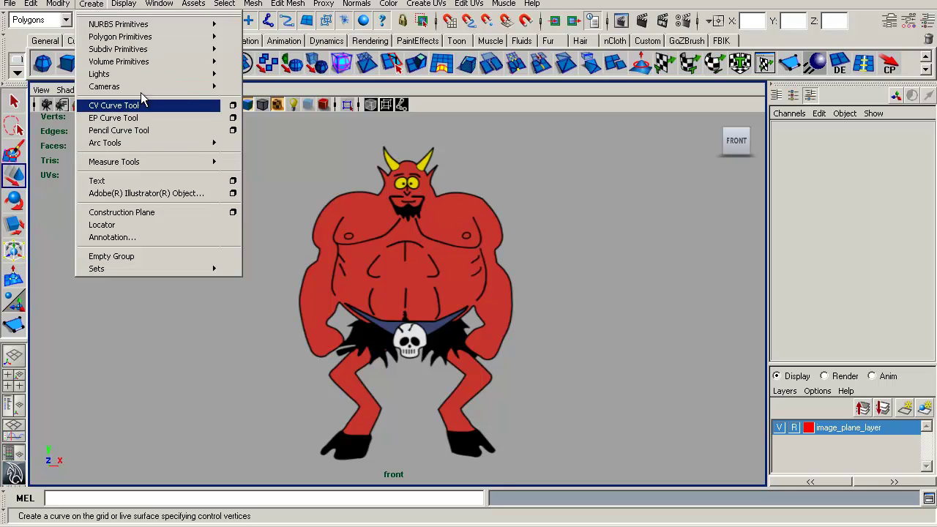
mouse_move(291, 4)
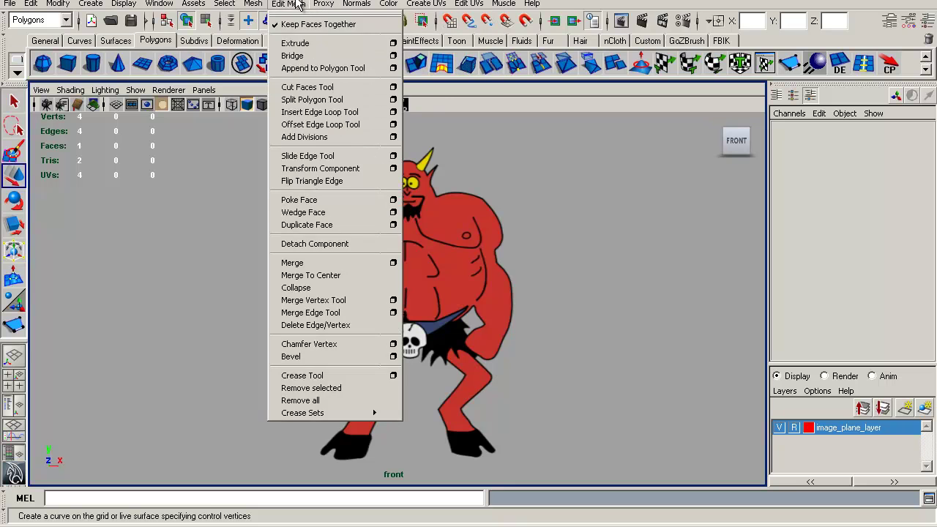
mouse_move(251, 5)
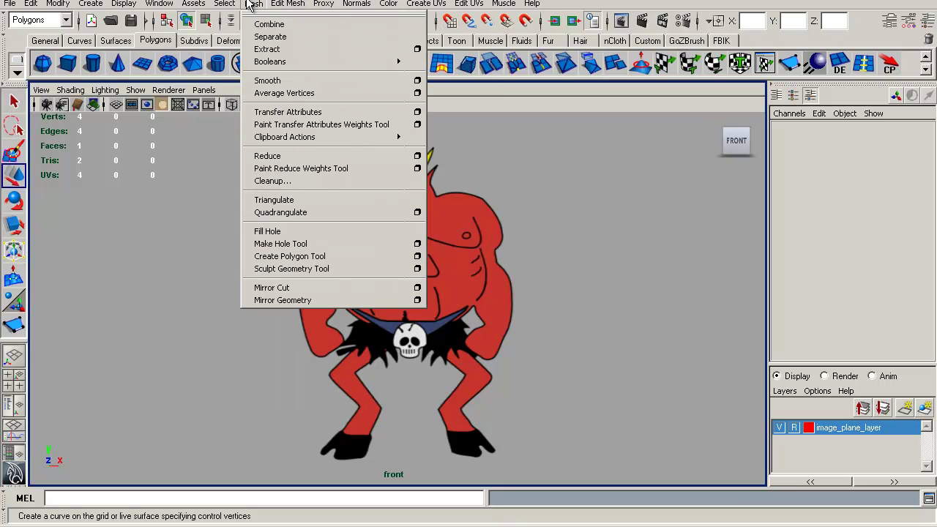
left_click(322, 258)
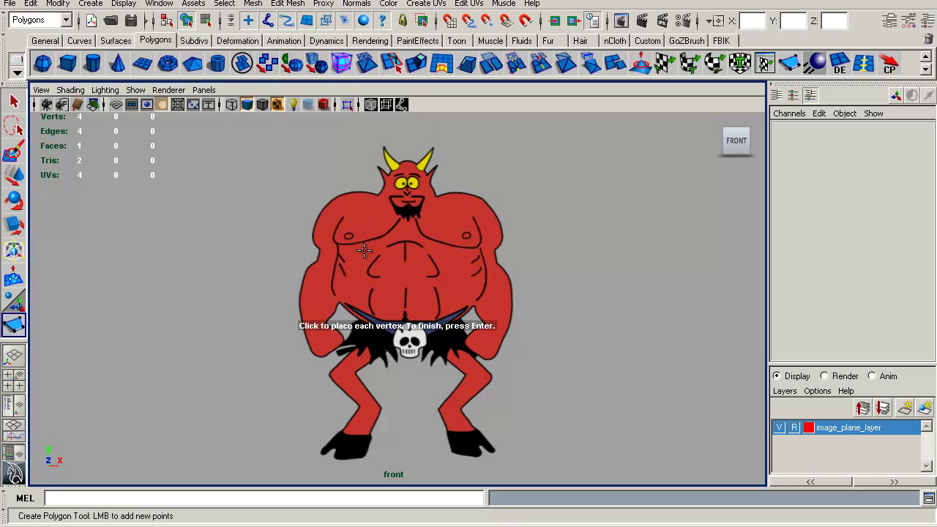
Examine the outline of the devil's head, shoulders, arms and torso in the reference image before tracing
scroll(447, 209, "up", 5)
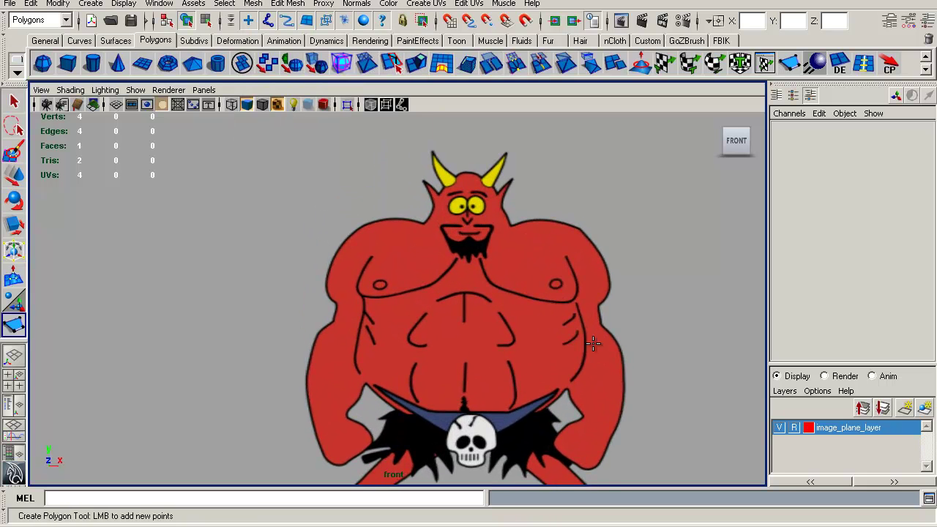
scroll(456, 214, "up", 3)
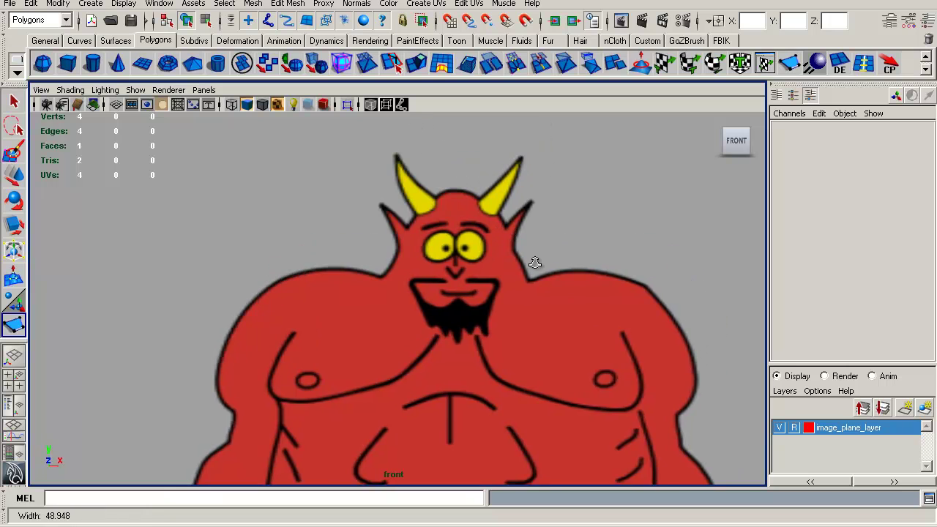
scroll(595, 315, "up", 2)
middle_click_drag(493, 217, 463, 241, "alt")
right_click_drag(469, 240, 549, 283, "alt")
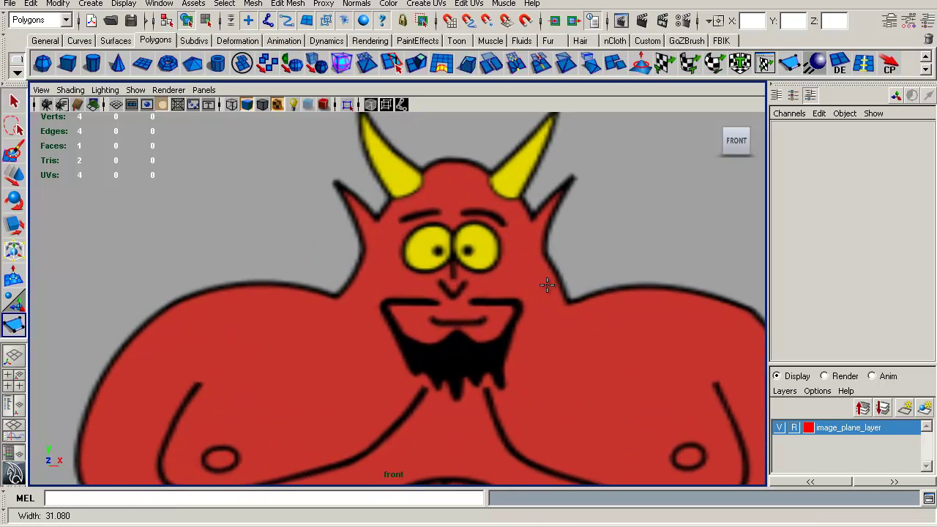
middle_click_drag(608, 271, 612, 263, "alt")
right_click_drag(606, 263, 355, 263, "alt")
middle_click_drag(591, 334, 605, 227, "alt")
right_click_drag(480, 206, 346, 184, "alt")
middle_click_drag(620, 316, 632, 326, "alt")
right_click_drag(632, 326, 477, 288, "alt")
middle_click_drag(615, 307, 622, 314, "alt")
right_click_drag(623, 314, 523, 295, "alt")
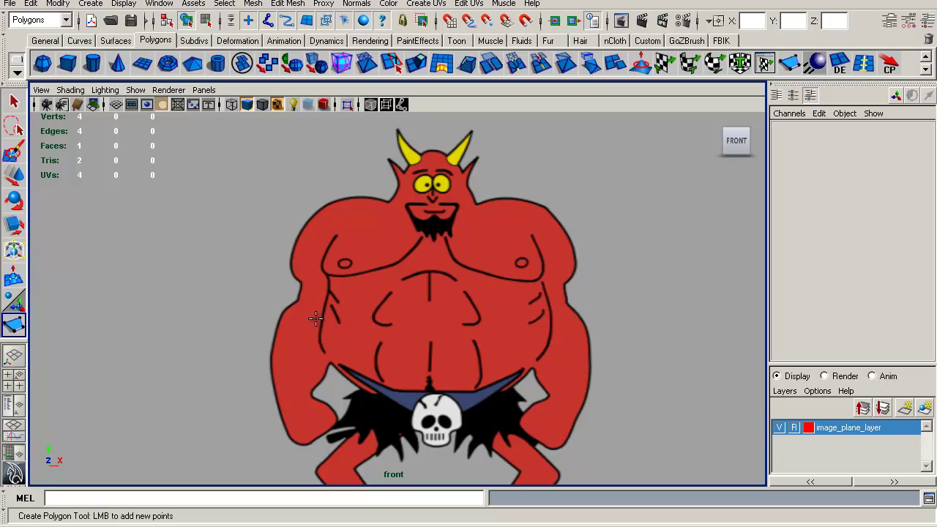
middle_click_drag(469, 358, 453, 354, "alt")
right_click_drag(453, 353, 443, 350, "alt")
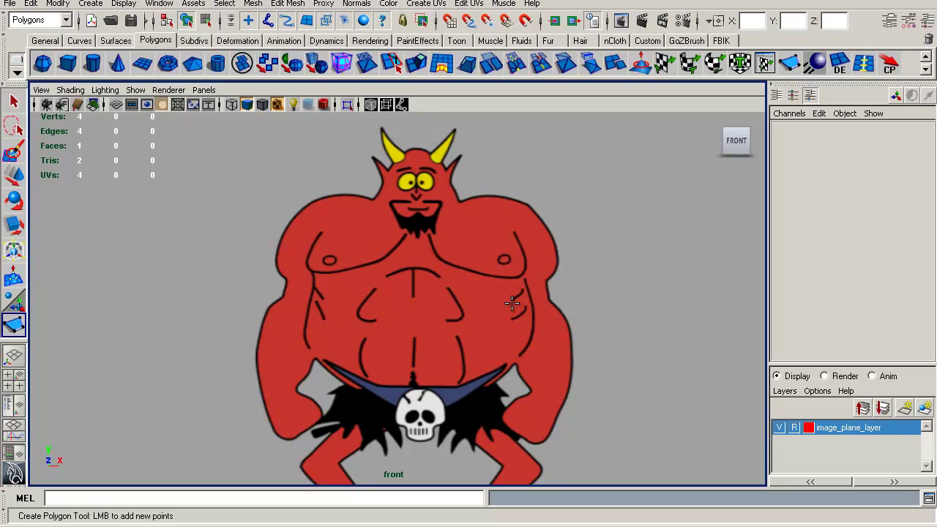
Start the half-body polygon at the top center of the head, placing vertices along the left-hand horn base to the ear notch
middle_click_drag(541, 319, 573, 293, "alt")
right_click_drag(573, 293, 346, 234, "alt")
middle_click_drag(500, 267, 513, 274, "alt")
right_click_drag(513, 274, 636, 422, "alt")
middle_click_drag(534, 164, 512, 292, "alt")
right_click_drag(512, 292, 824, 503, "alt")
middle_click_drag(602, 326, 537, 397, "alt")
left_click(471, 211)
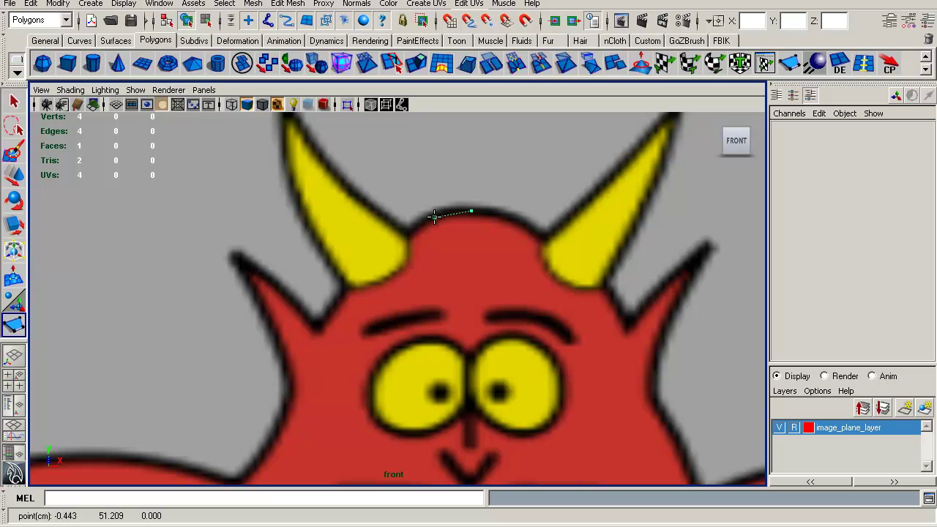
middle_click_drag(437, 254, 485, 171, "alt")
right_click_drag(485, 171, 465, 175, "alt")
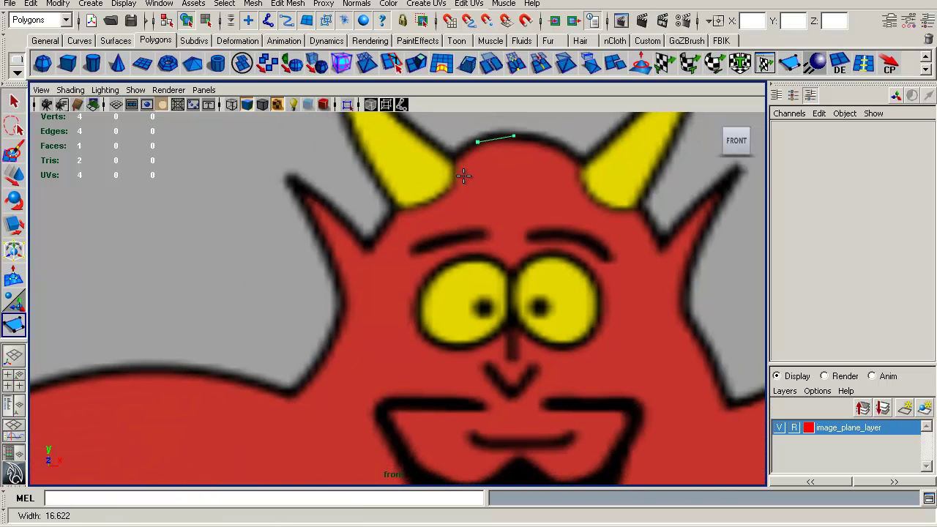
left_click_drag(401, 204, 448, 157)
left_click(393, 212)
middle_click_drag(422, 240, 388, 264, "alt")
left_click(408, 208)
right_click_drag(389, 263, 365, 245, "alt")
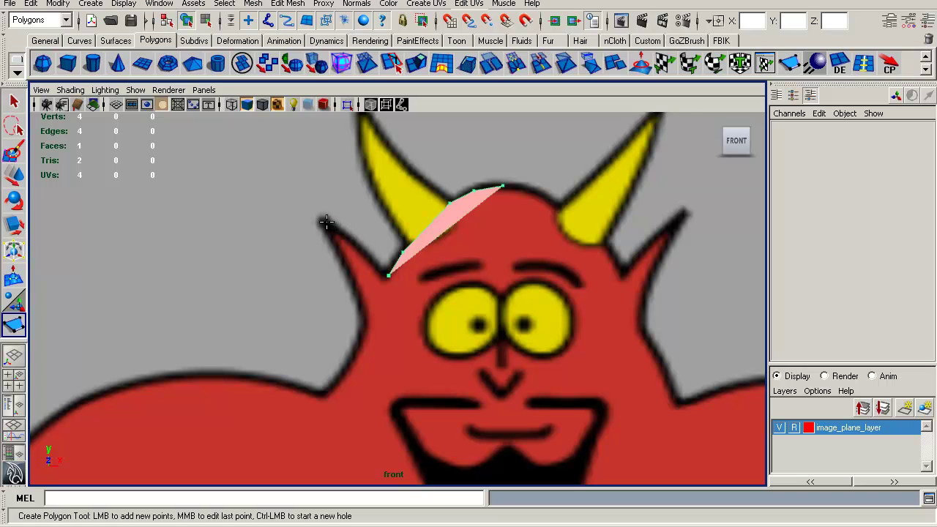
Trace the left-hand ear with vertices along its upper edge, at its tip and down its outer edge to the head
left_click(362, 248)
left_click(361, 248)
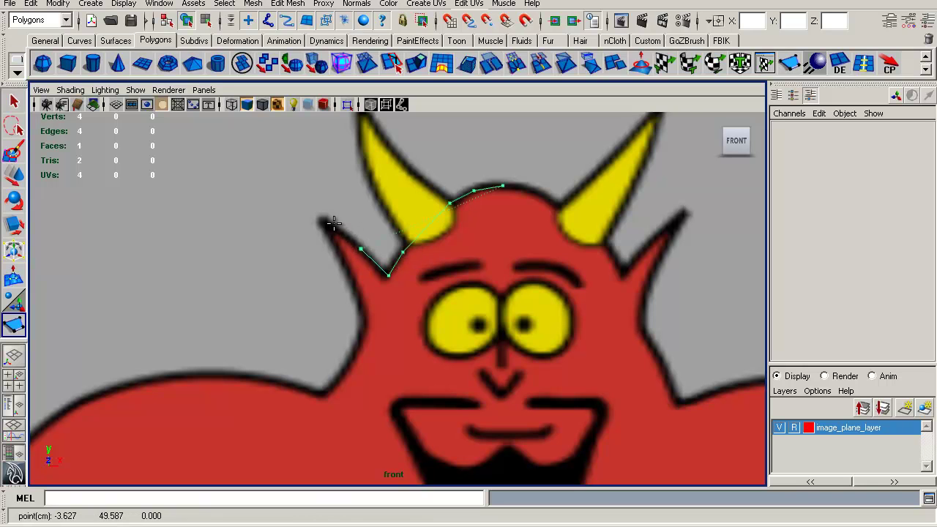
left_click(324, 219)
middle_click_drag(324, 220, 439, 209, "alt")
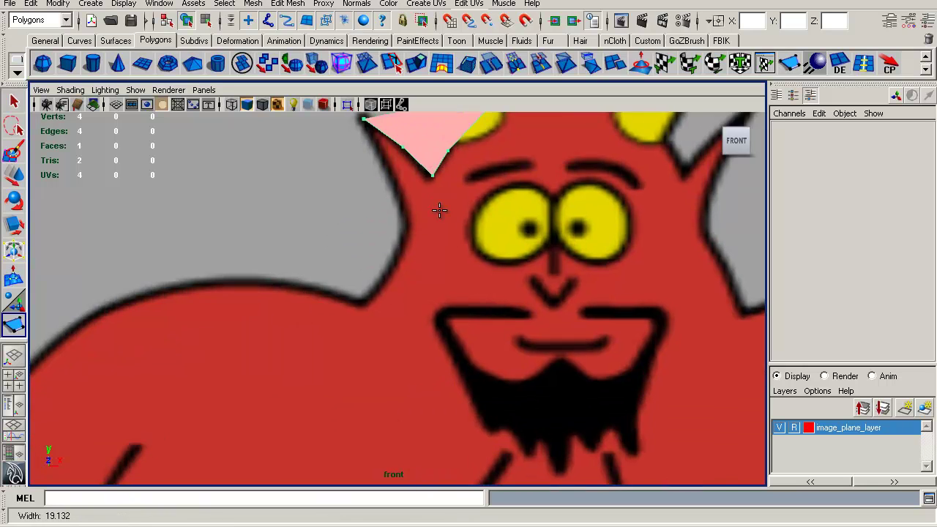
left_click(390, 166)
left_click_drag(389, 165, 393, 173)
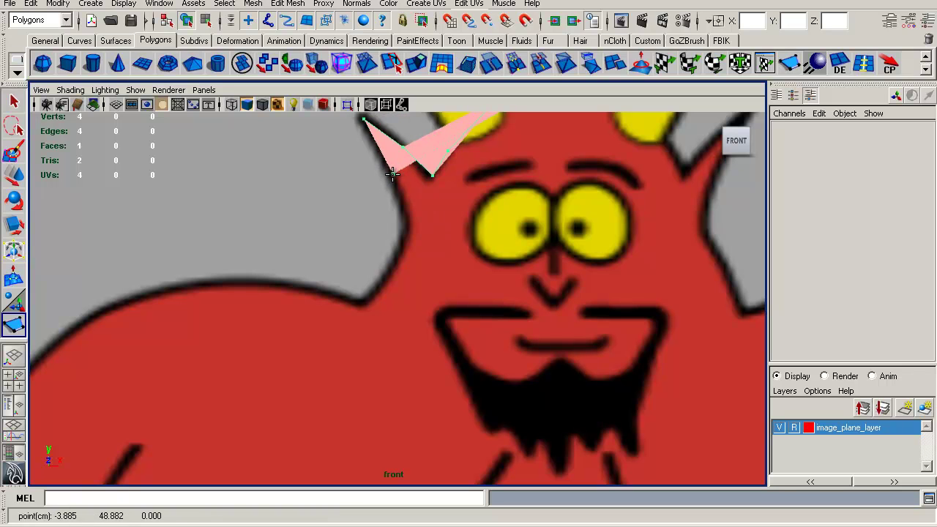
left_click(408, 218)
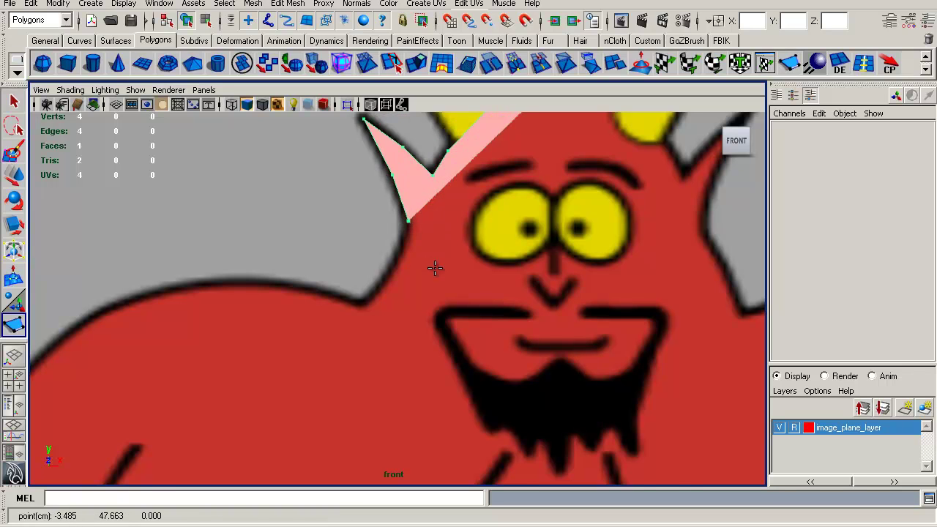
Continue the polygon outline down the side of the neck and onto the top of the left-hand shoulder
middle_click_drag(434, 268, 478, 238, "alt")
scroll(449, 209, "down", 1)
left_click_drag(455, 221, 445, 230)
middle_click_drag(445, 232, 466, 222, "alt")
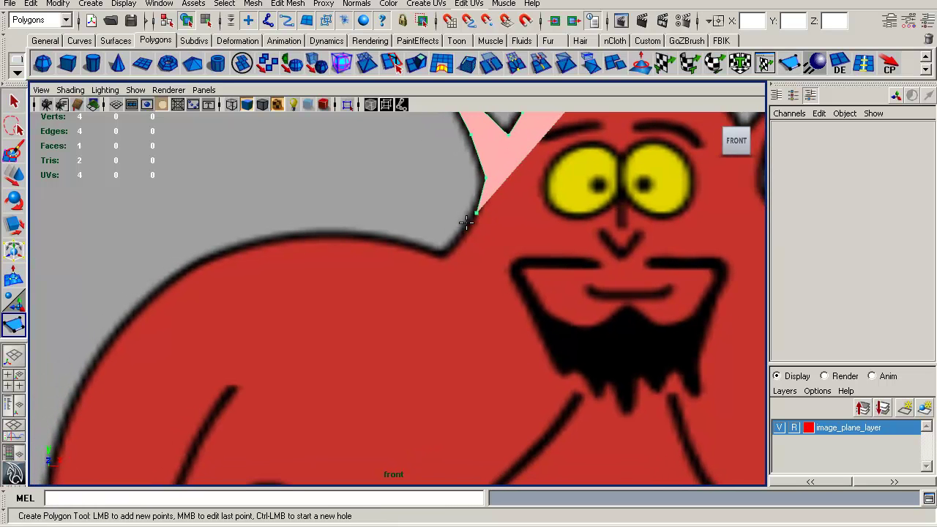
left_click_drag(466, 223, 461, 236)
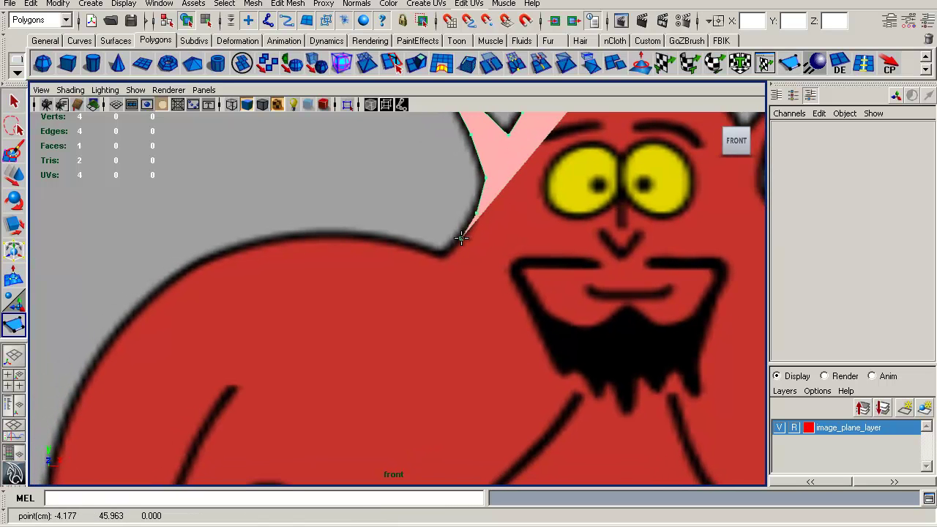
middle_click_drag(495, 221, 493, 266, "alt")
left_click_drag(442, 278, 281, 222)
middle_click_drag(443, 322, 427, 235)
Place three vertices curving inward from the shoulder top toward the chest crease, leaving the arm outside the outline
right_click_drag(475, 257, 412, 192, "alt")
middle_click_drag(412, 192, 402, 207, "alt")
right_click_drag(439, 266, 246, 152, "alt")
middle_click_drag(424, 249, 437, 259, "alt")
right_click_drag(436, 259, 227, 157, "alt")
middle_click_drag(439, 224, 439, 291, "alt")
right_click_drag(477, 307, 535, 332, "alt")
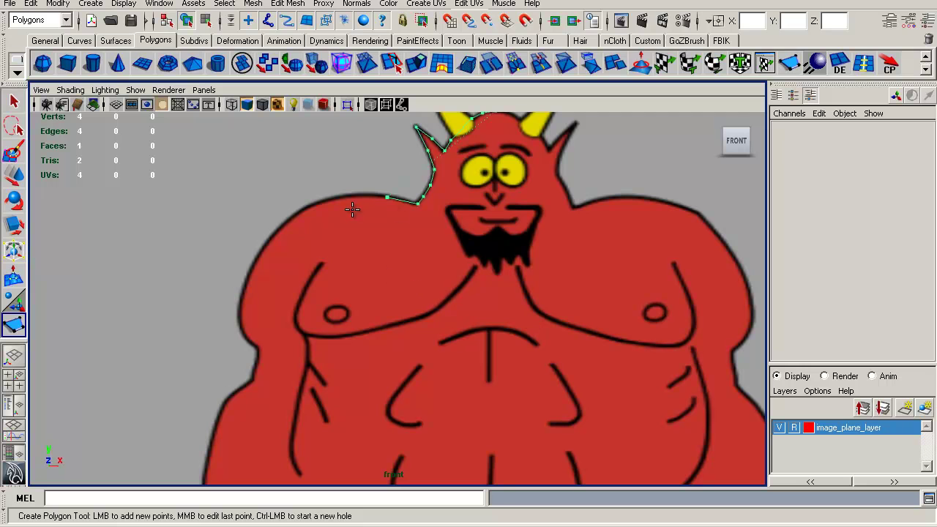
middle_click_drag(401, 226, 403, 283, "alt")
right_click_drag(404, 282, 631, 398, "alt")
middle_click_drag(521, 314, 527, 287, "alt")
right_click_drag(526, 287, 442, 235, "alt")
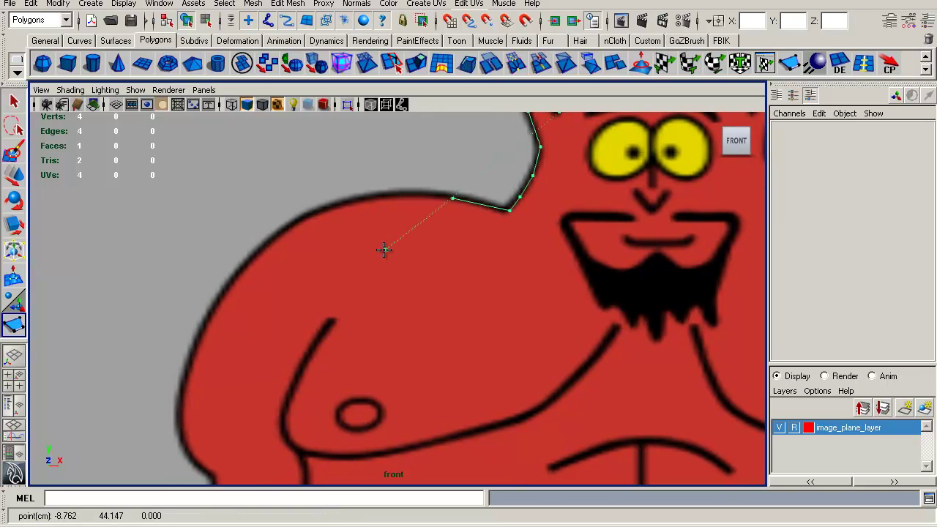
left_click(420, 212)
left_click(380, 247)
left_click(340, 295)
Trace the chest crease beside the left-hand nipple down to the armpit corner
middle_click_drag(393, 341, 423, 280, "alt")
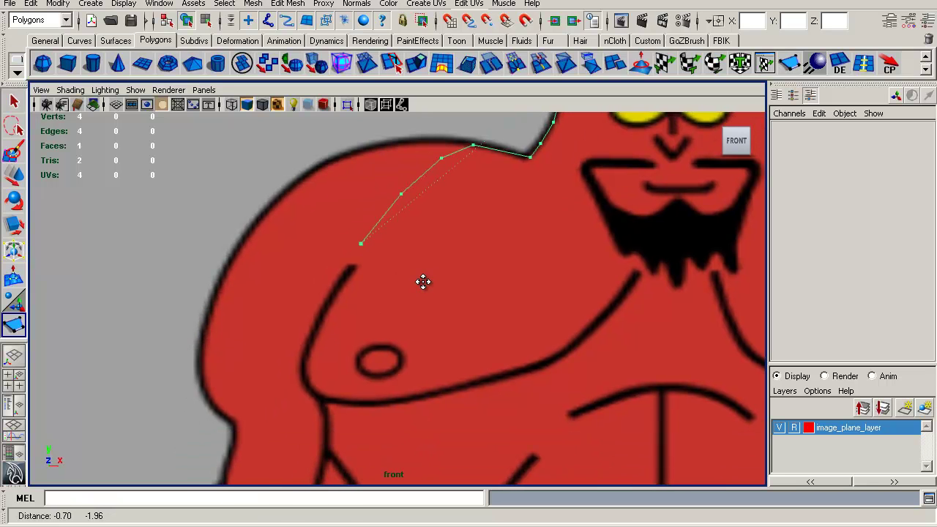
left_click(341, 276)
middle_click_drag(382, 311, 417, 245, "alt")
left_click(343, 273)
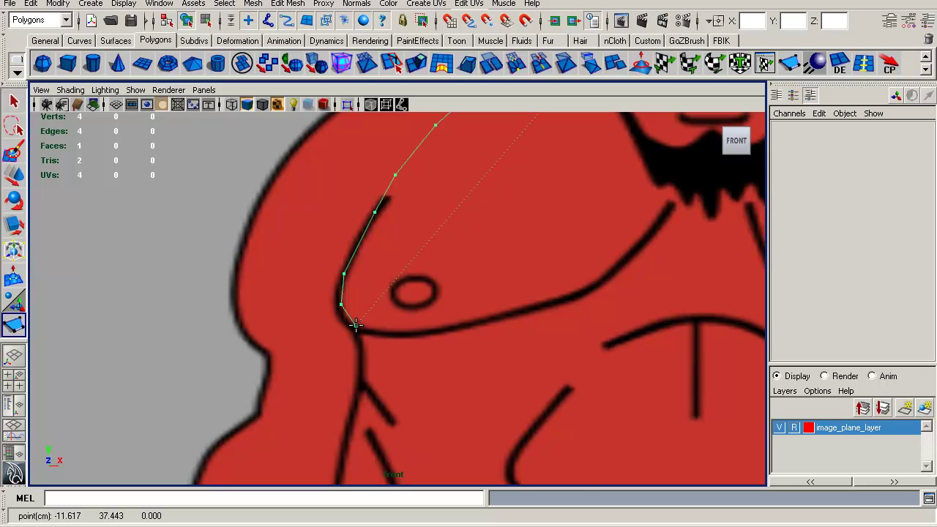
Continue the polygon outline from the armpit down the left-hand side of the torso to the waist
middle_click_drag(490, 313, 537, 224, "alt")
right_click_drag(538, 223, 448, 246, "alt")
middle_click_drag(446, 246, 457, 245, "alt")
right_click_drag(498, 274, 543, 353, "alt")
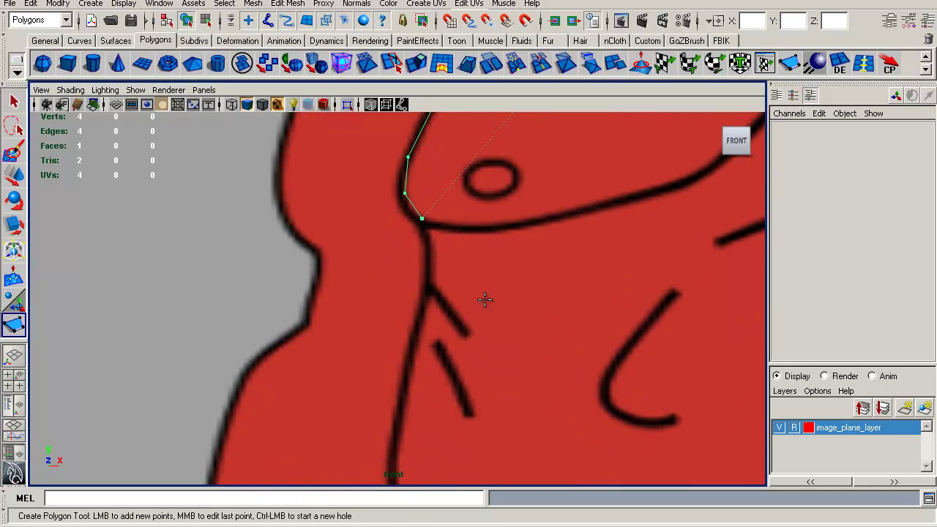
left_click(425, 238)
left_click(434, 285)
middle_click_drag(437, 288, 457, 263, "alt")
right_click_drag(517, 309, 360, 221, "alt")
middle_click_drag(295, 205, 299, 201, "alt")
right_click_drag(512, 300, 470, 278, "alt")
middle_click_drag(470, 278, 272, 221, "alt")
right_click_drag(304, 231, 297, 228, "alt")
left_click(216, 243)
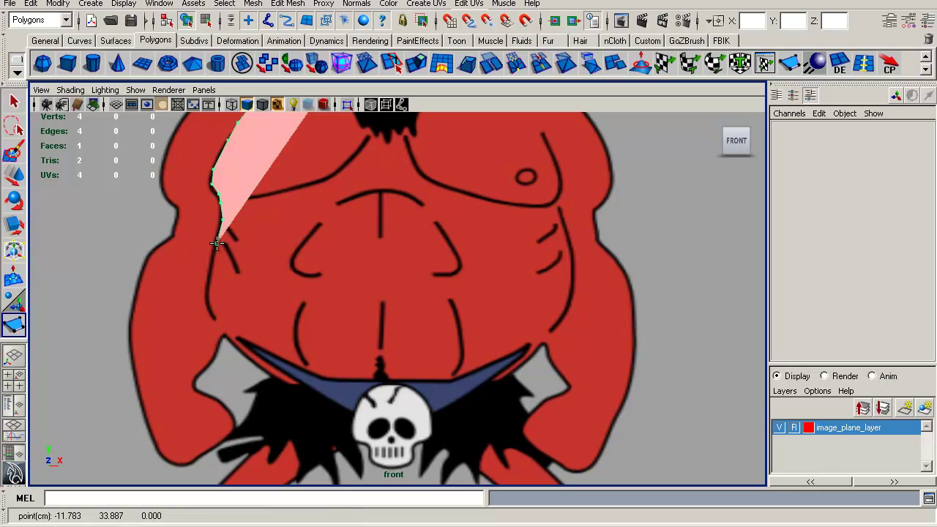
left_click(207, 296)
Trace the lower torso from the waist along the underside of the blue belt to the skull, ending just past the body's centerline
middle_click_drag(226, 300, 392, 216, "alt")
left_click(291, 239)
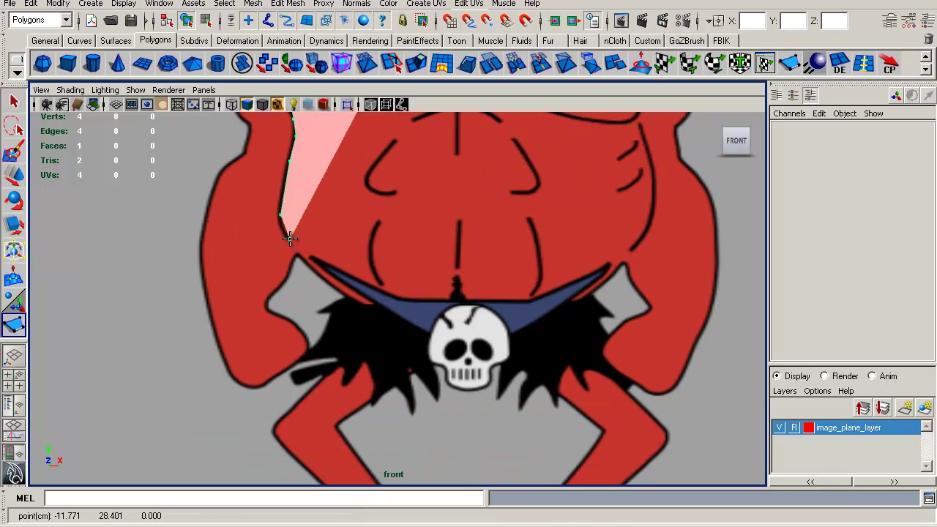
left_click(321, 277)
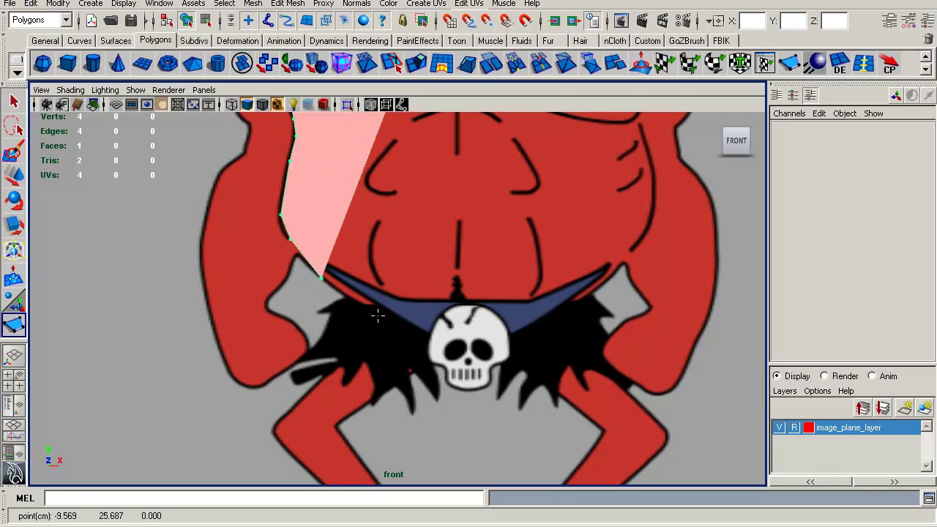
left_click(376, 313)
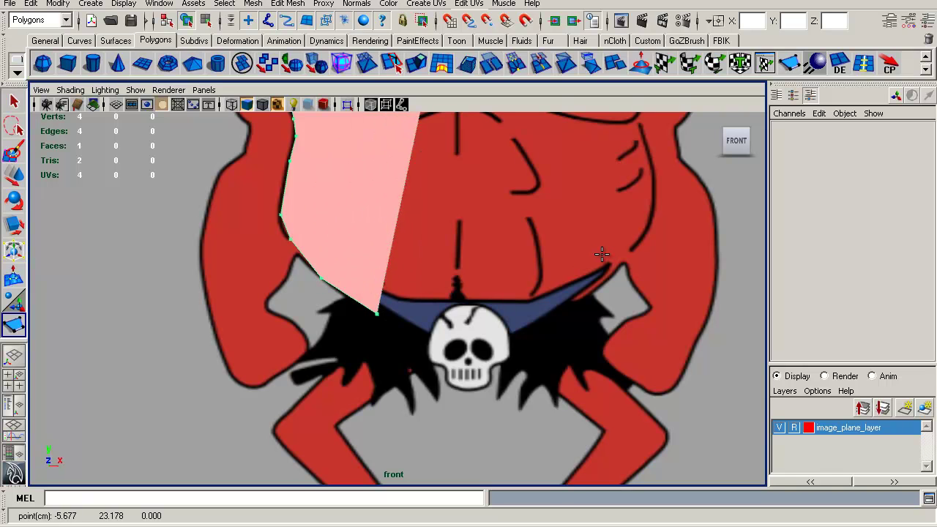
left_click(425, 329)
left_click(489, 335)
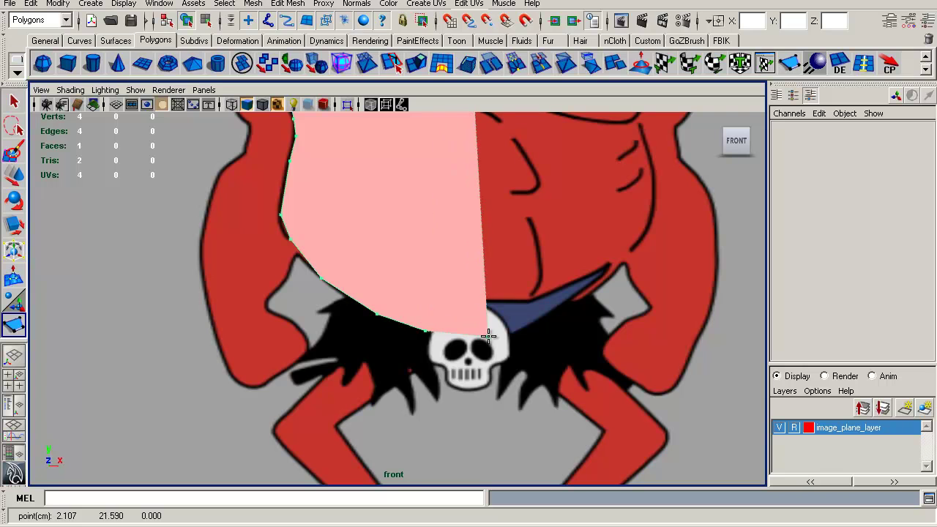
left_click_drag(532, 323, 469, 334)
Finish the traced half-body outline as a polygon face and activate the Move Tool
middle_click_drag(499, 275, 492, 417, "alt")
right_click_drag(398, 336, 227, 330, "alt")
right_click_drag(506, 307, 472, 292, "alt")
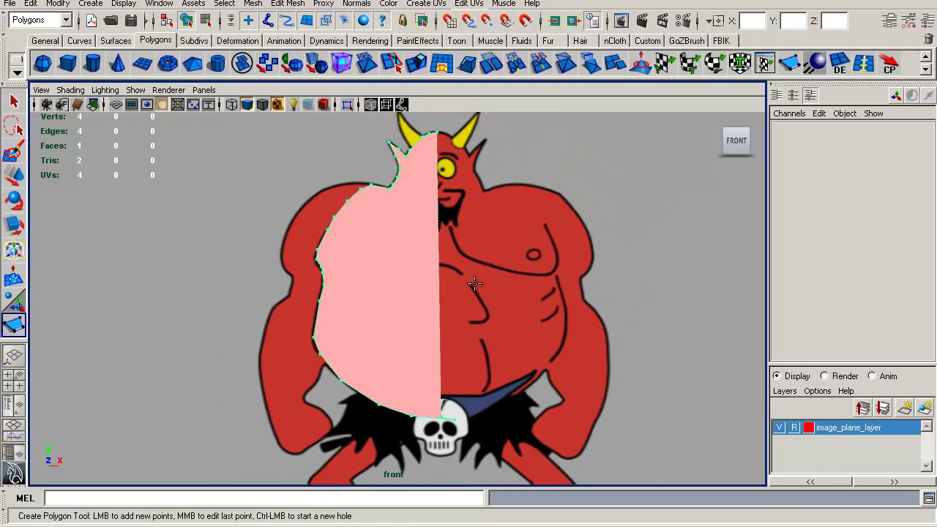
key("Return")
key("w")
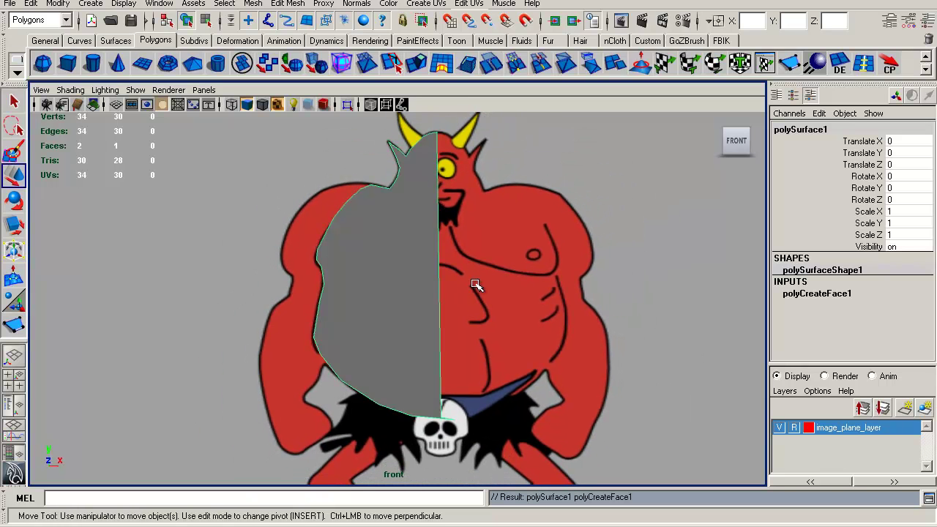
Show the front view's grid and switch the half-body polygon to vertex editing around its lower center
middle_click_drag(536, 261, 564, 275, "alt")
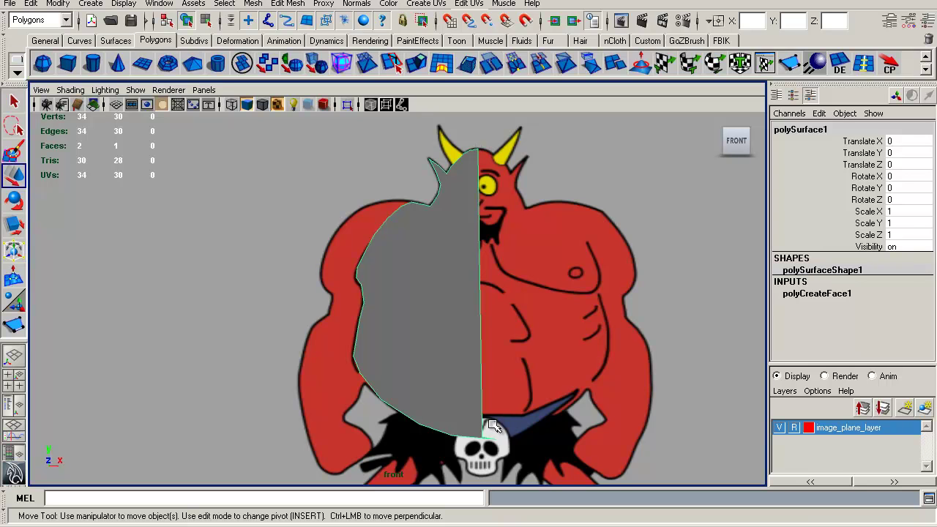
middle_click_drag(470, 408, 500, 345, "alt")
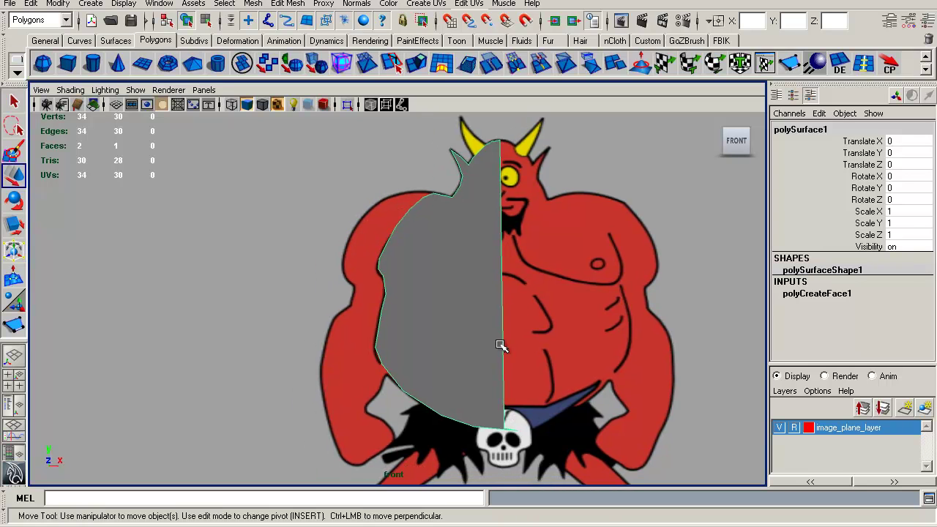
mouse_move(498, 276)
right_mouse_down()
mouse_move(487, 310)
mouse_move(496, 275)
right_mouse_up()
left_click(118, 105)
middle_click_drag(564, 327, 574, 320, "alt")
right_click_drag(573, 320, 524, 333, "alt")
right_click_drag(498, 296, 449, 274)
right_click_drag(550, 382, 598, 424, "alt")
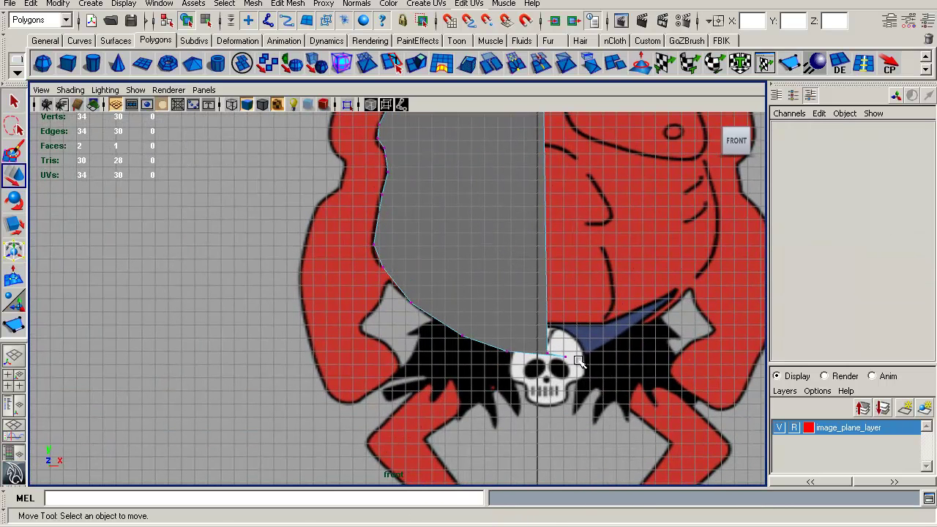
Delete the stray half-body vertex past the centerline beside the skull
left_click_drag(589, 374, 547, 331)
left_click(564, 345)
key("Delete")
key("q")
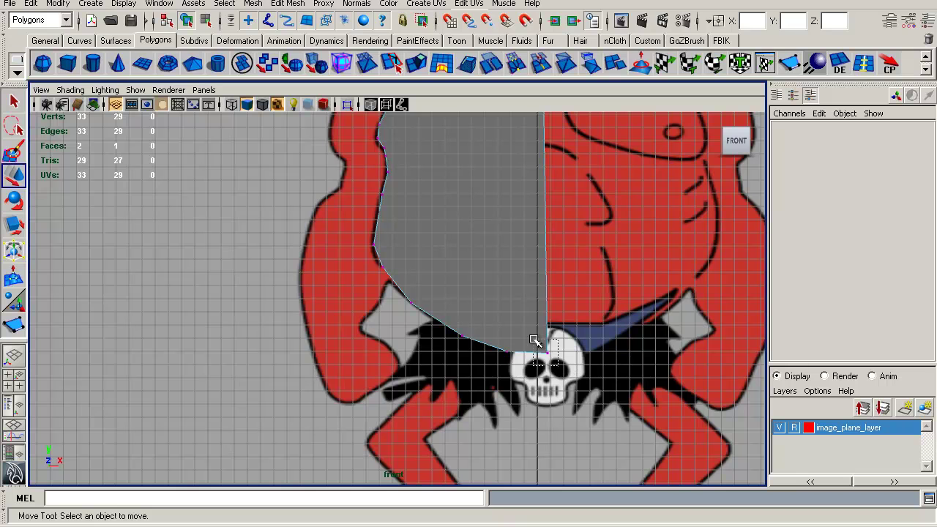
Move the half-body's bottom and top center vertices onto the grid's vertical center line at X 0
left_click(571, 350)
key("w")
middle_click_drag(571, 342, 566, 356, "alt")
left_click_drag(586, 366, 547, 247)
middle_click_drag(551, 241, 545, 264, "alt")
middle_click_drag(548, 161, 549, 419, "alt")
right_click_drag(561, 342, 697, 440, "alt")
middle_click_drag(580, 324, 423, 363, "alt")
right_click_drag(605, 387, 645, 408, "alt")
left_click_drag(518, 226, 521, 246)
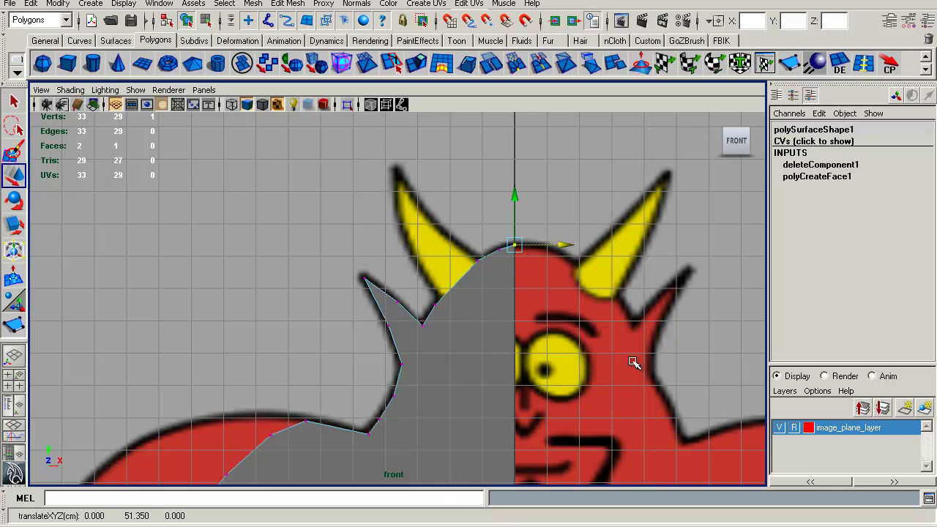
Unlock image_plane_layer and shift the satan_mage_plane image plane sideways to Translate X -0.308
middle_click_drag(619, 360, 602, 284, "alt")
right_click_drag(552, 262, 458, 218, "alt")
middle_click_drag(566, 294, 559, 234, "alt")
right_click_drag(564, 254, 483, 234, "alt")
middle_click_drag(533, 253, 516, 202, "alt")
right_click_drag(493, 200, 464, 188, "alt")
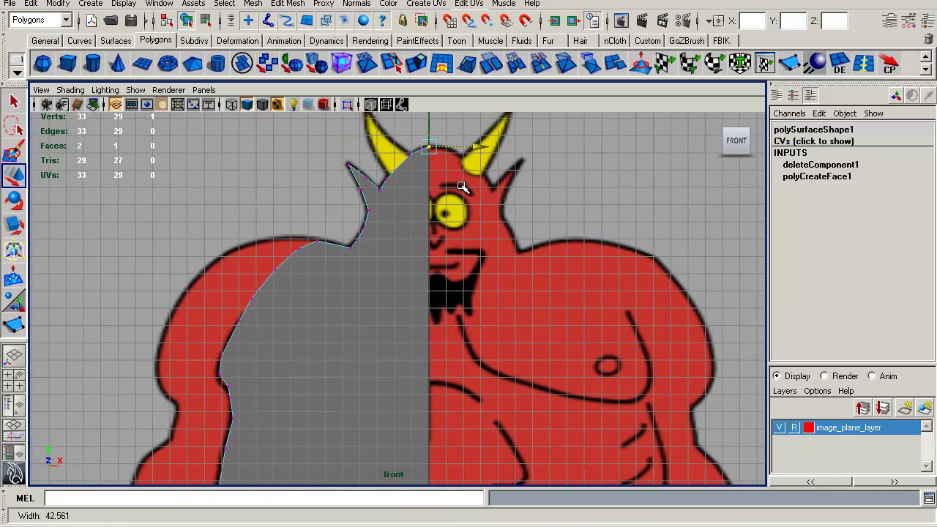
left_click(472, 230)
left_click(794, 427)
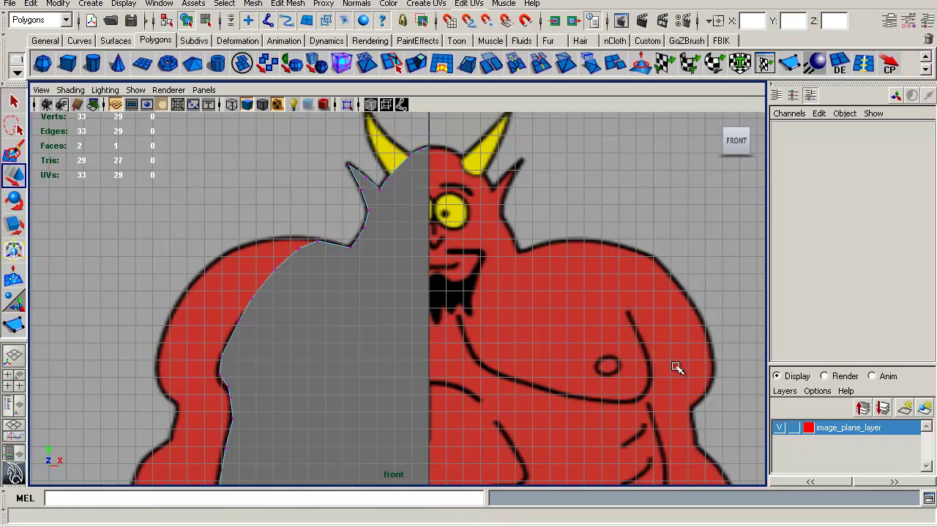
left_click(563, 322)
right_click_drag(617, 386, 459, 309, "alt")
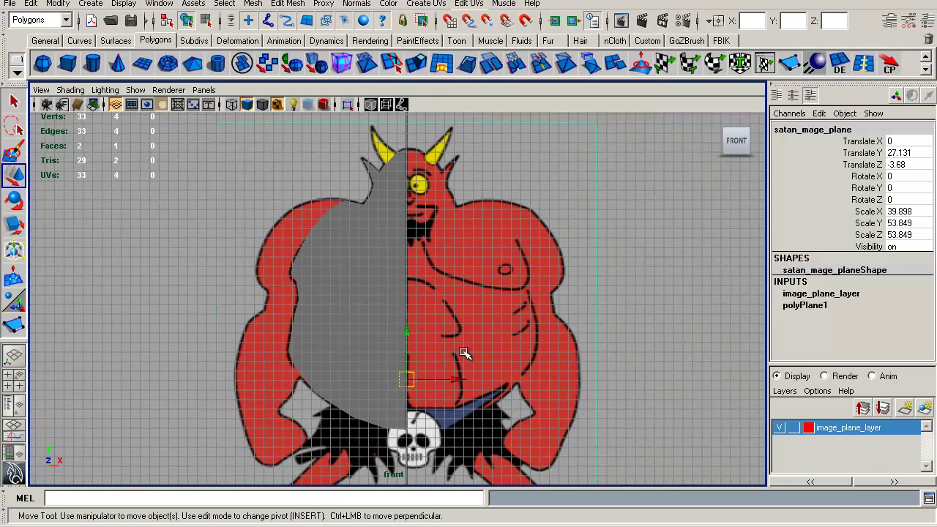
left_click_drag(460, 380, 454, 381)
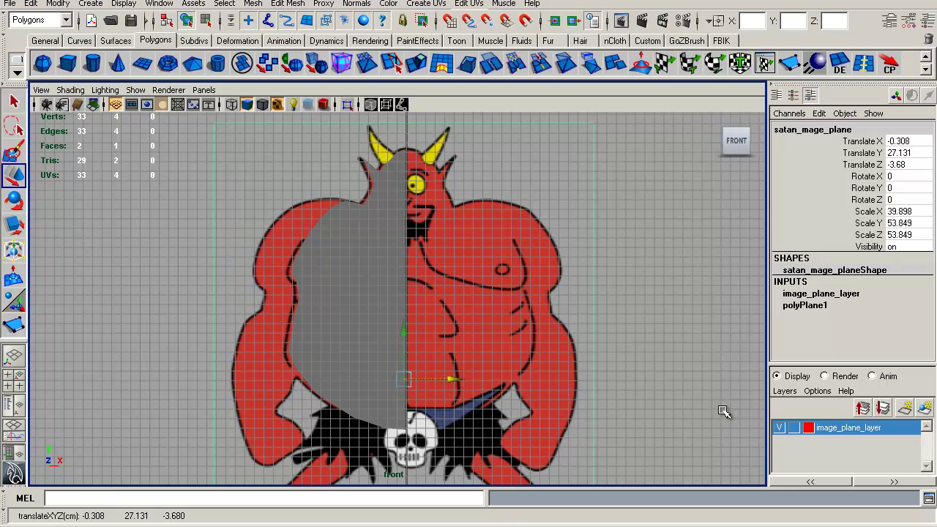
Set image_plane_layer back to reference display and hide the front view's grid
left_click(794, 428)
left_click(795, 428)
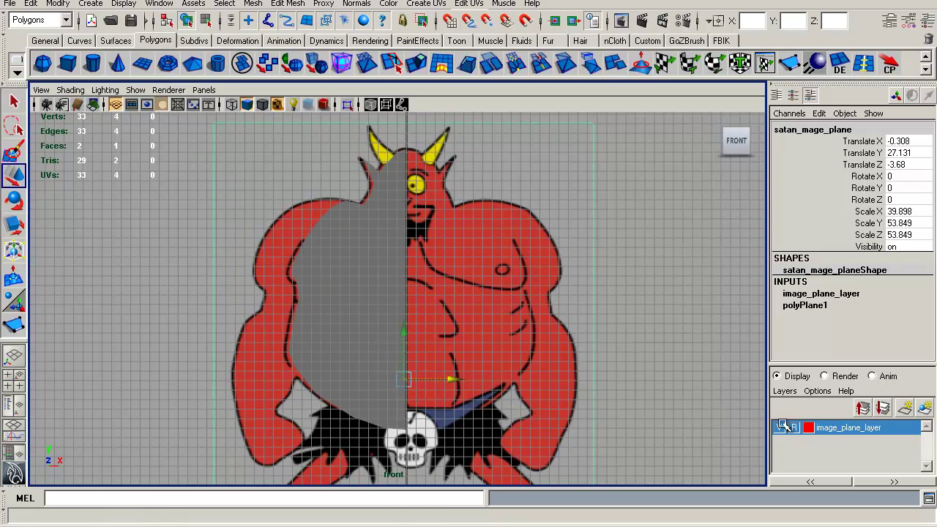
left_click(673, 303)
middle_click_drag(564, 286, 597, 381, "alt")
right_click_drag(597, 381, 761, 512, "alt")
right_click_drag(550, 299, 709, 464, "alt")
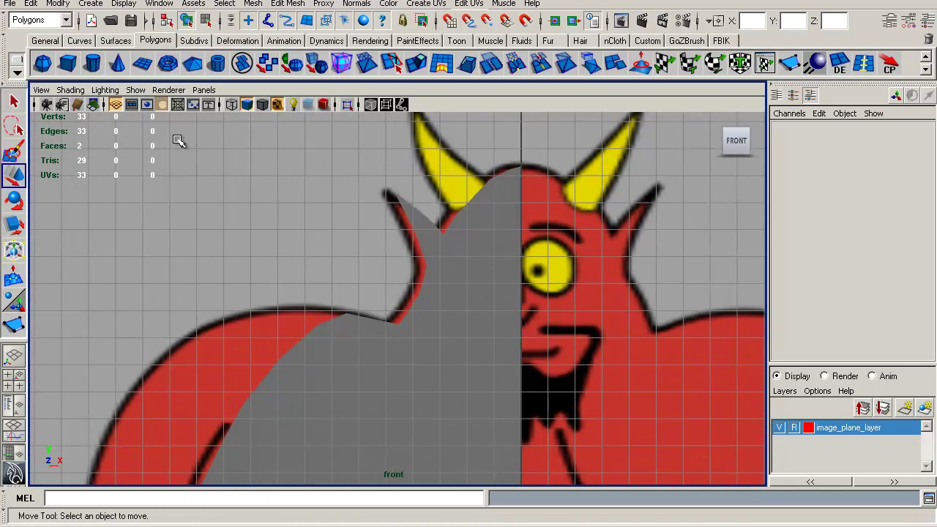
left_click(116, 103)
Switch the half-body polygon to vertex editing and fit the vertices at the horn base and ear to the drawing
right_click_drag(504, 202, 524, 188)
left_click_drag(469, 156, 490, 173)
left_click_drag(472, 238, 443, 223)
mouse_move(382, 188)
left_mouse_down()
mouse_move(395, 196)
mouse_move(384, 191)
left_mouse_up()
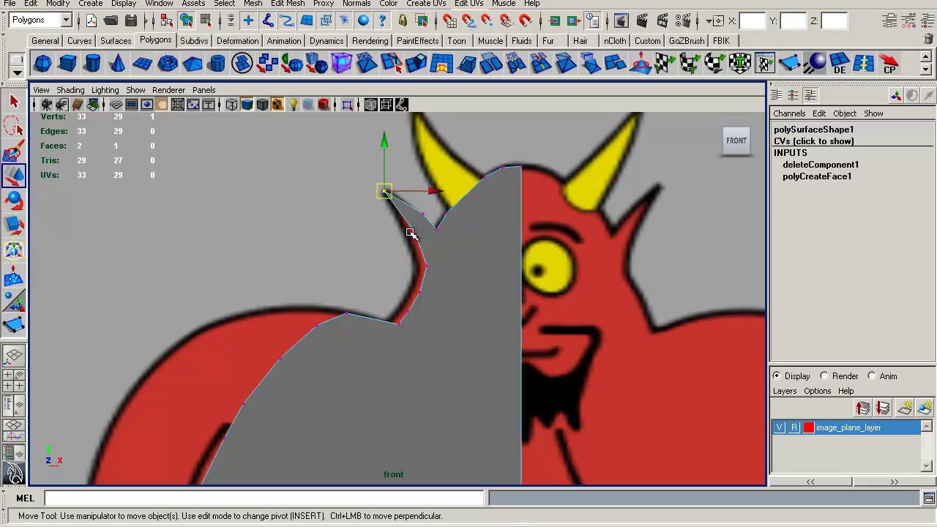
mouse_move(407, 229)
left_mouse_down()
mouse_move(418, 240)
mouse_move(407, 236)
left_mouse_up()
Move the vertices along the side of the head and neck outward onto the drawn outline
left_click_drag(443, 278, 466, 269)
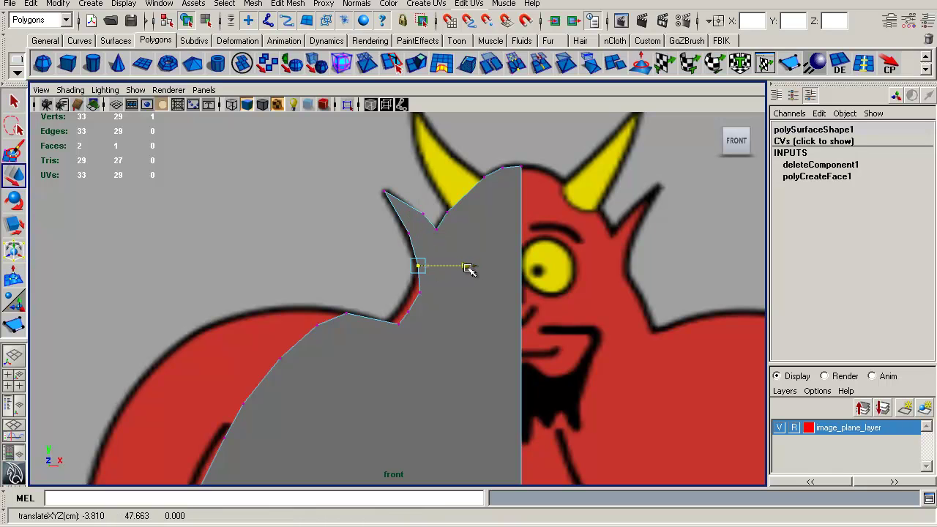
left_click_drag(401, 280, 468, 296)
left_click_drag(382, 301, 439, 317)
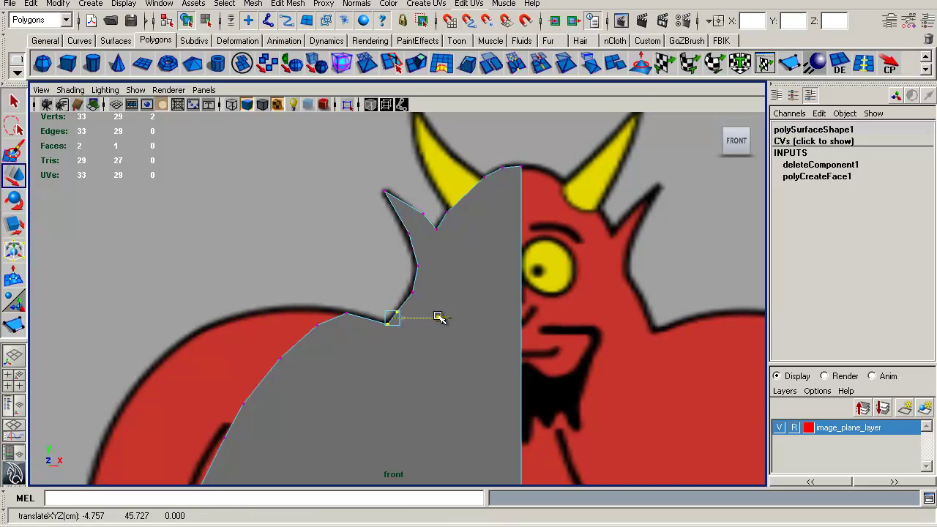
Move the two vertices along the upper armpit crease onto its black line, at about X -11.3 and X -12.35
middle_click_drag(455, 303, 488, 203, "alt")
middle_click_drag(487, 278, 502, 265, "alt")
right_click_drag(479, 268, 432, 261, "alt")
middle_click_drag(433, 262, 446, 239, "alt")
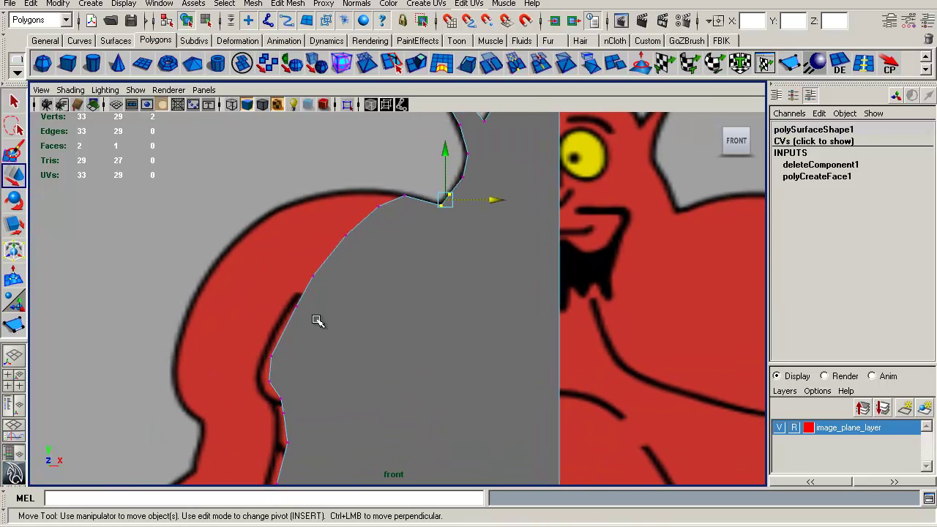
left_click_drag(279, 291, 278, 291)
left_click_drag(348, 308, 340, 307)
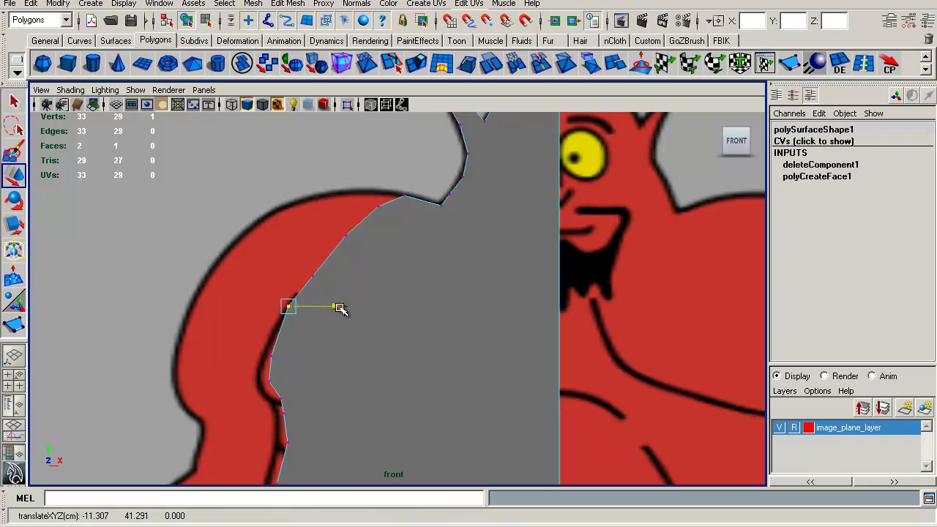
middle_click_drag(357, 350, 427, 299, "alt")
right_click_drag(427, 299, 482, 367, "alt")
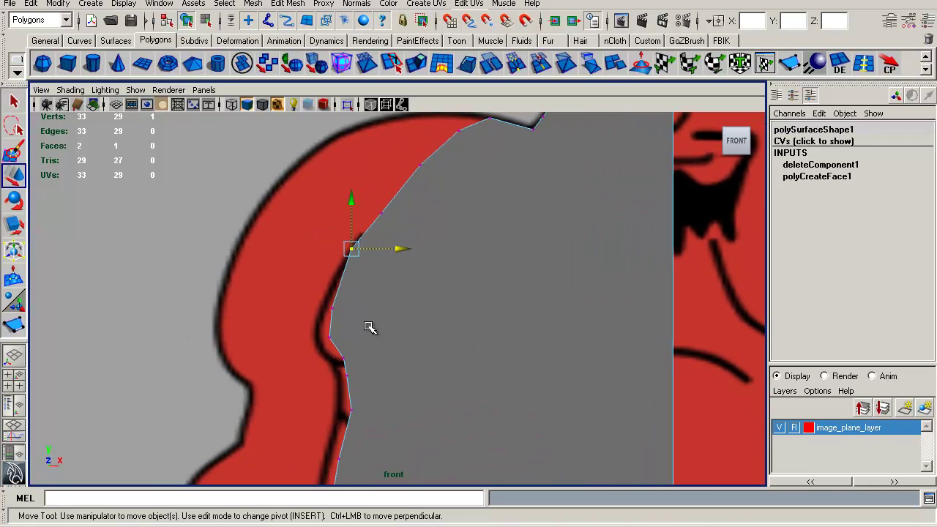
left_click_drag(314, 297, 368, 308)
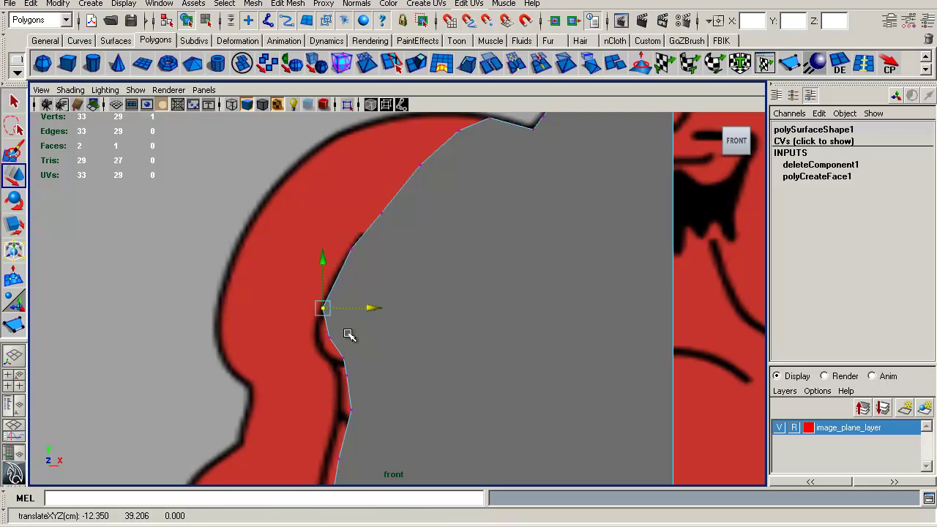
Fit the vertices at the bottom of the armpit and just below it to the drawn crease
left_click_drag(321, 328, 337, 347)
left_click_drag(393, 359, 376, 359)
left_click_drag(369, 432, 340, 369)
mouse_move(402, 393)
left_mouse_down()
mouse_move(388, 391)
mouse_move(406, 396)
left_mouse_up()
Move the two upper torso-side vertices below the armpit outward onto the drawn body line
middle_click_drag(406, 396, 417, 201, "alt")
left_click_drag(424, 274, 362, 232)
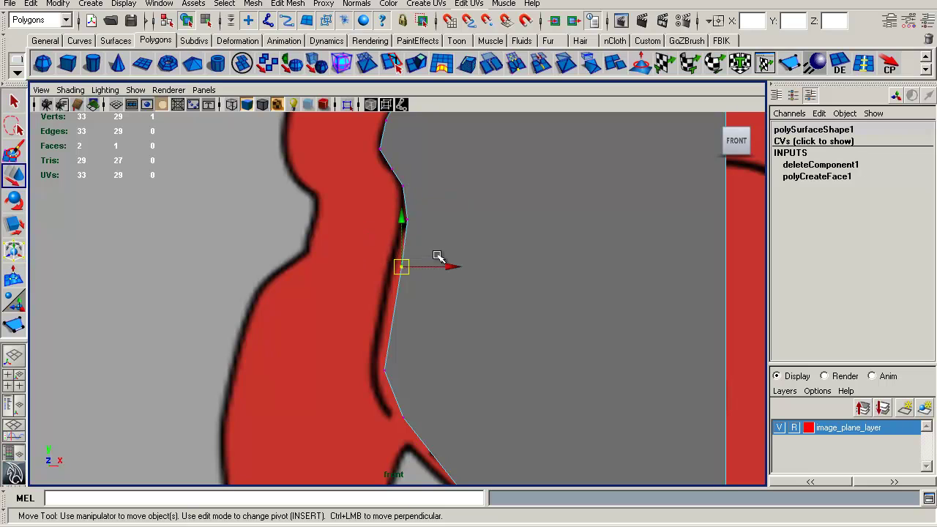
left_click_drag(462, 273, 435, 263)
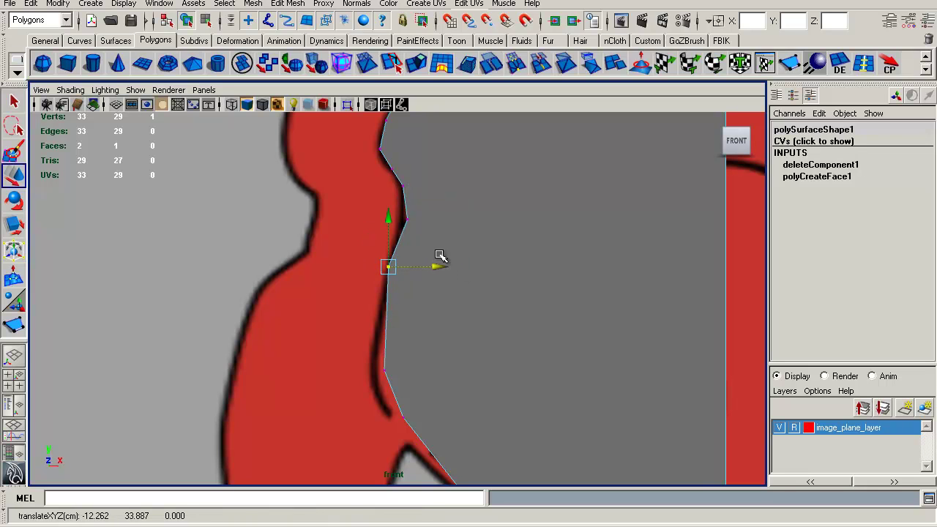
left_click_drag(419, 227, 400, 209)
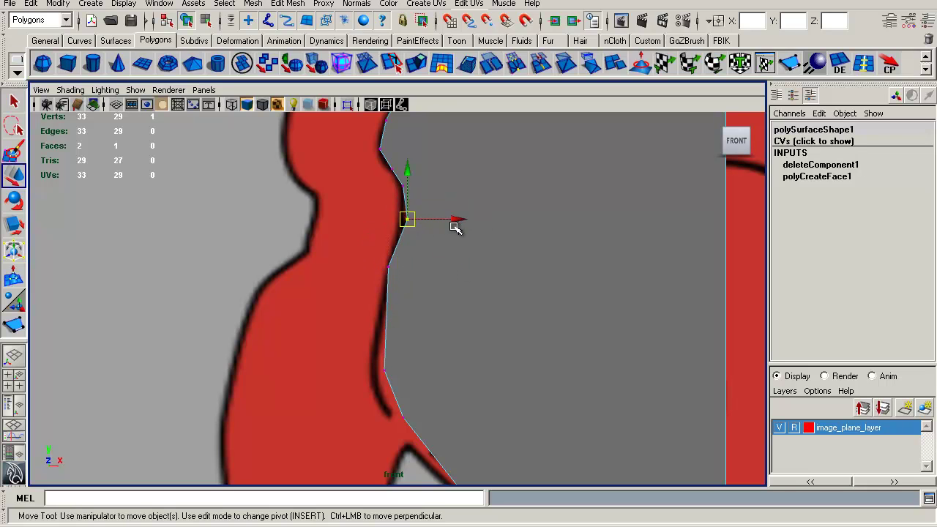
left_click_drag(459, 222, 452, 222)
Fit the two lower torso-side vertices to the belly outline, placing the lower one at about X -11.8, Y 27.7
right_click_drag(502, 278, 324, 230, "alt")
scroll(324, 231, "down", 4)
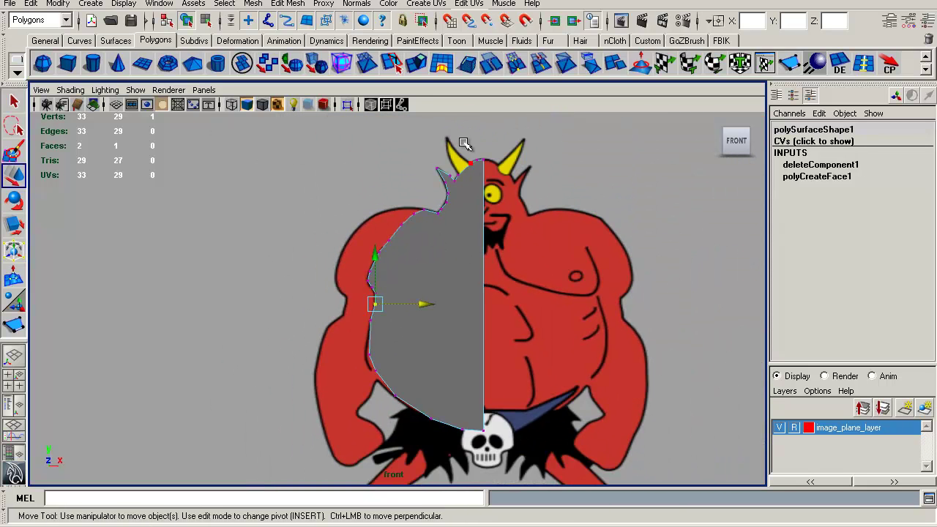
middle_click_drag(466, 410, 654, 455, "alt")
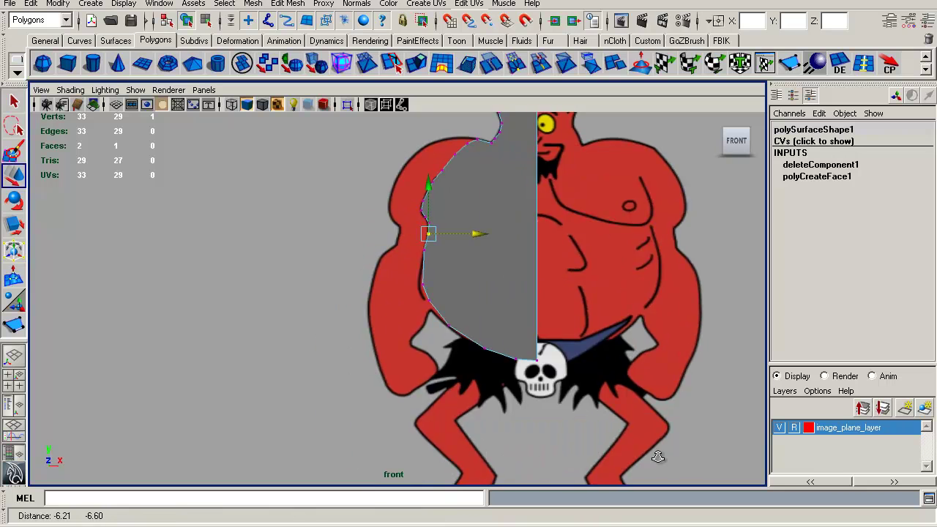
right_click_drag(654, 455, 658, 330, "alt")
left_click_drag(426, 283, 425, 282)
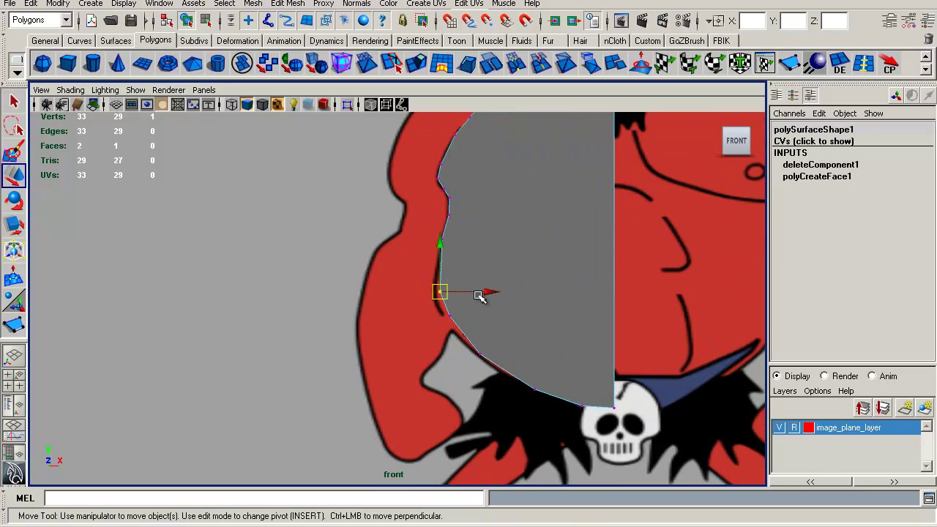
left_click_drag(479, 293, 448, 328)
left_click(448, 313)
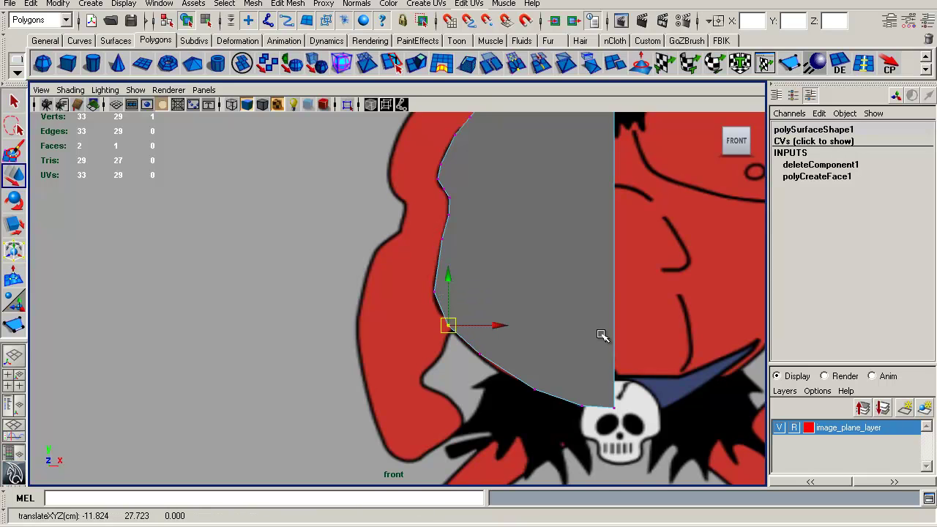
Return the half-body polygon to object mode and select the whole object
middle_click_drag(602, 335, 491, 372, "alt")
scroll(549, 297, "down", 4)
right_click_drag(497, 212, 531, 190)
scroll(579, 242, "up", 2)
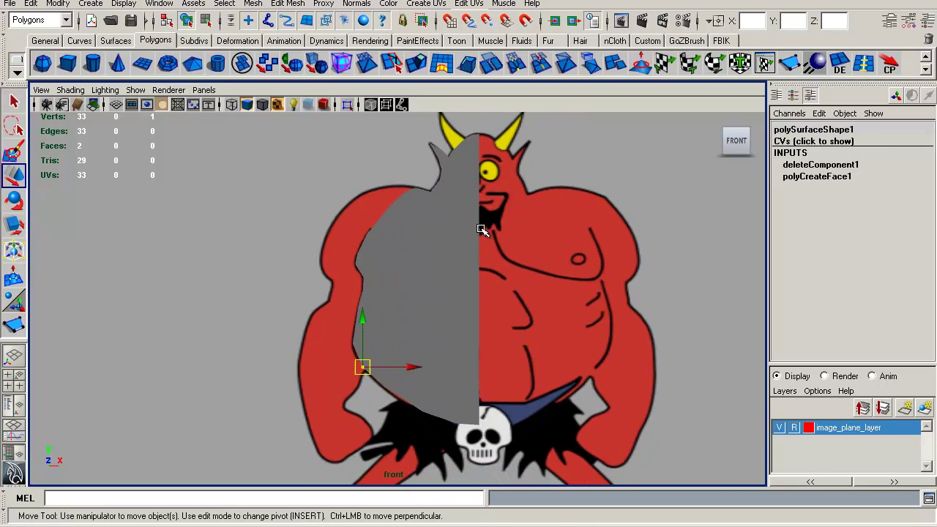
middle_click_drag(594, 258, 551, 257, "alt")
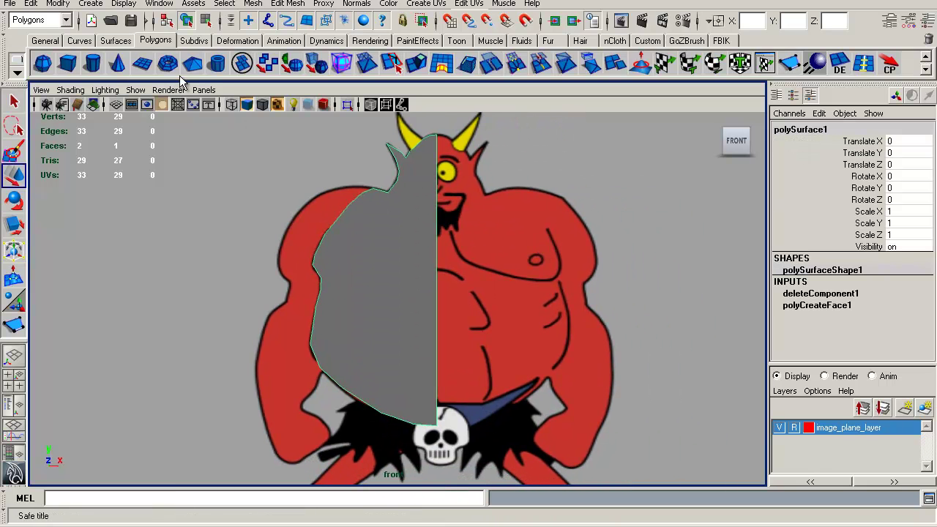
Open the Duplicate Special options, reset them to defaults, and set the geometry type to Instance
left_click(32, 4)
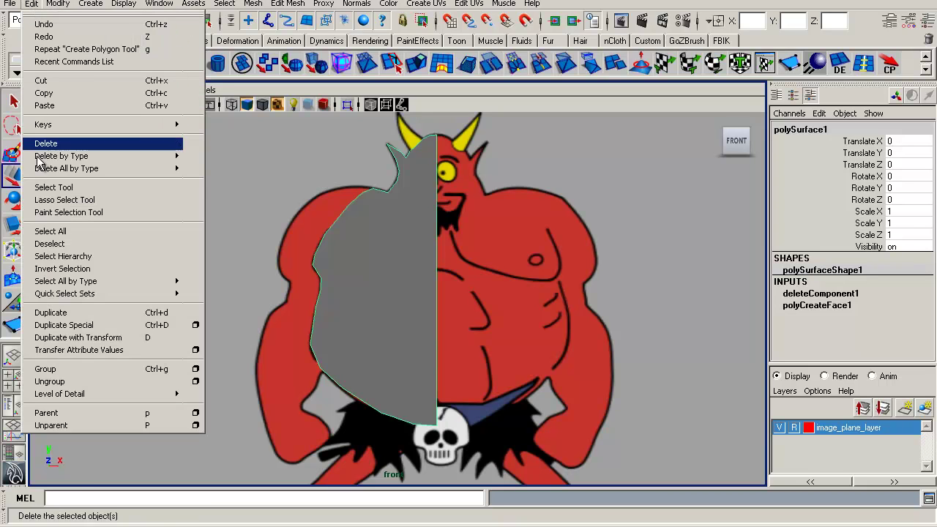
left_click(195, 324)
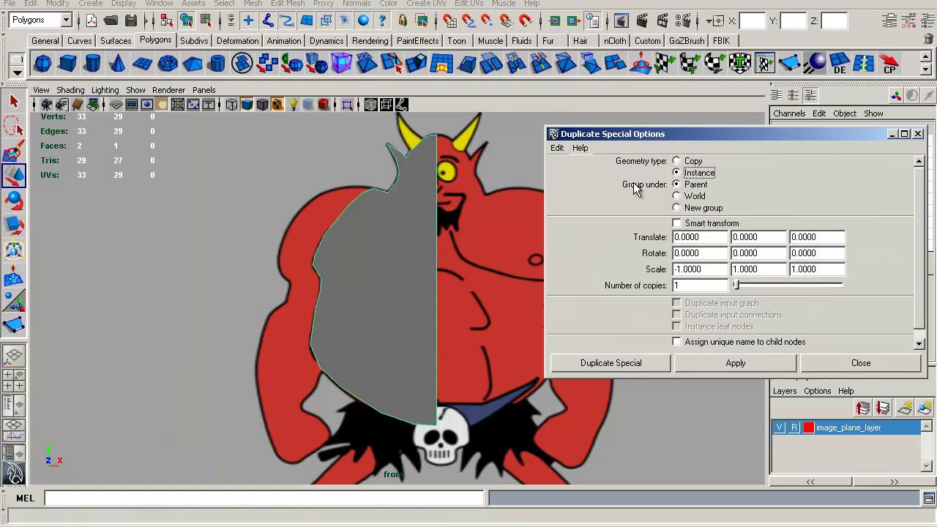
left_click_drag(645, 128, 613, 122)
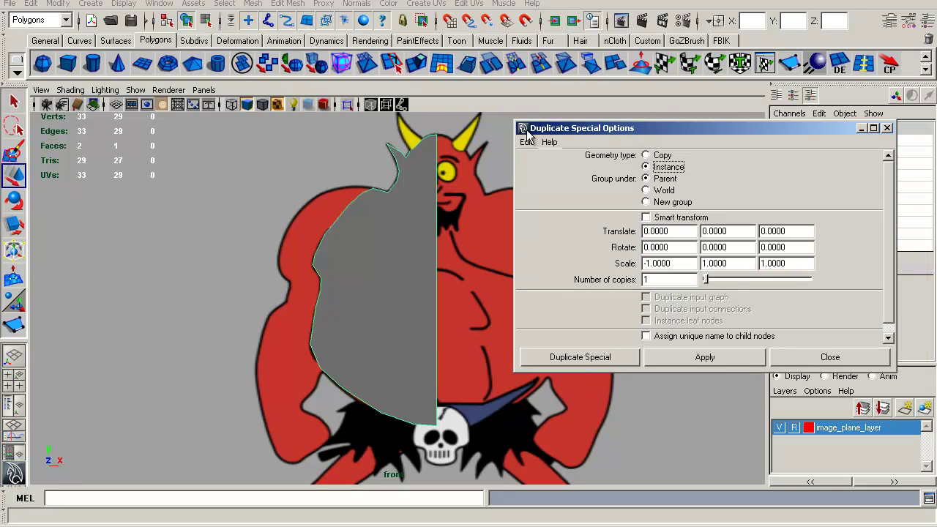
left_click(526, 143)
left_click(534, 170)
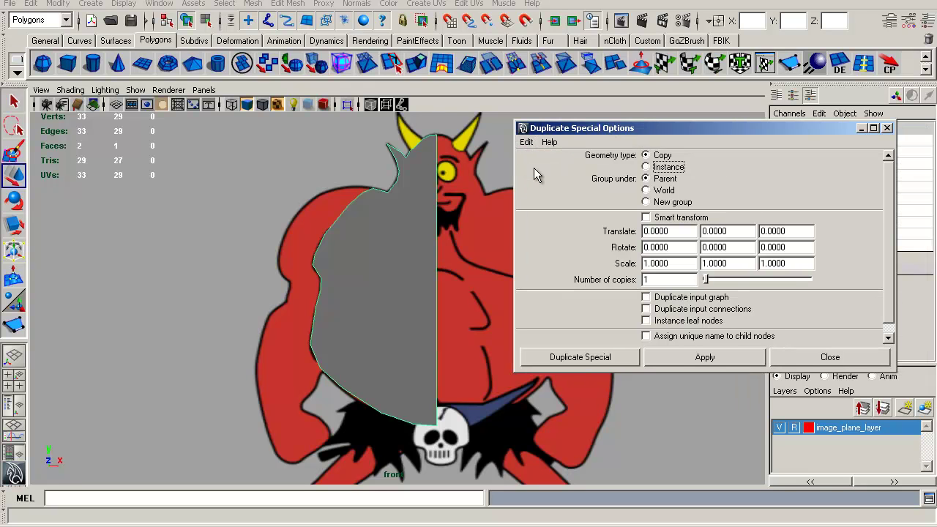
left_click_drag(648, 127, 737, 136)
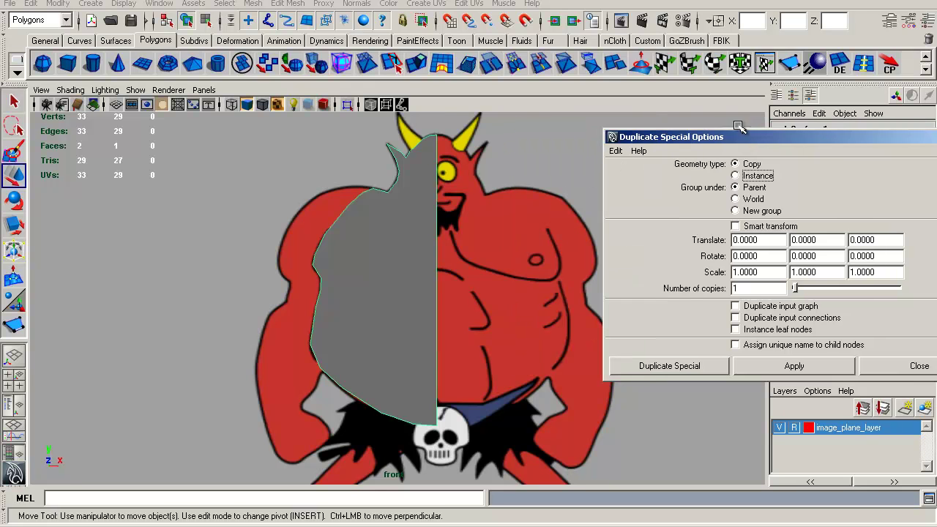
left_click(761, 181)
Show the front view's grid and move the half-body's pivot up its center edge to about Y 33.3
middle_click_drag(476, 276, 414, 278, "alt")
right_click_drag(414, 278, 352, 250, "alt")
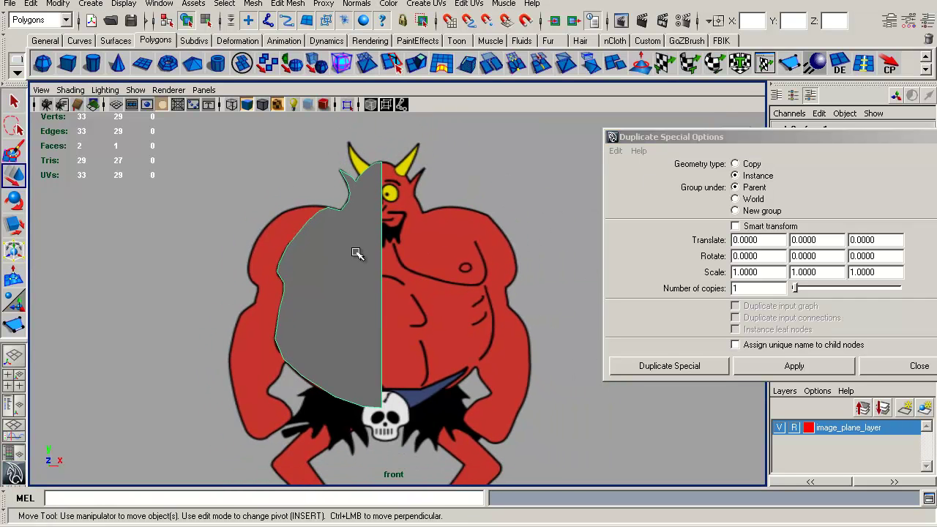
middle_click_drag(372, 266, 473, 257, "alt")
right_click_drag(472, 257, 392, 226, "alt")
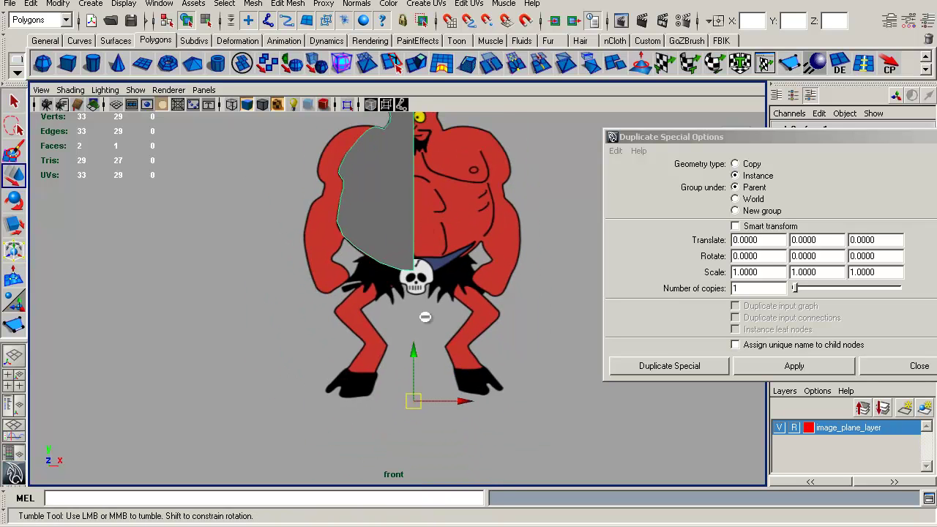
left_click(115, 106)
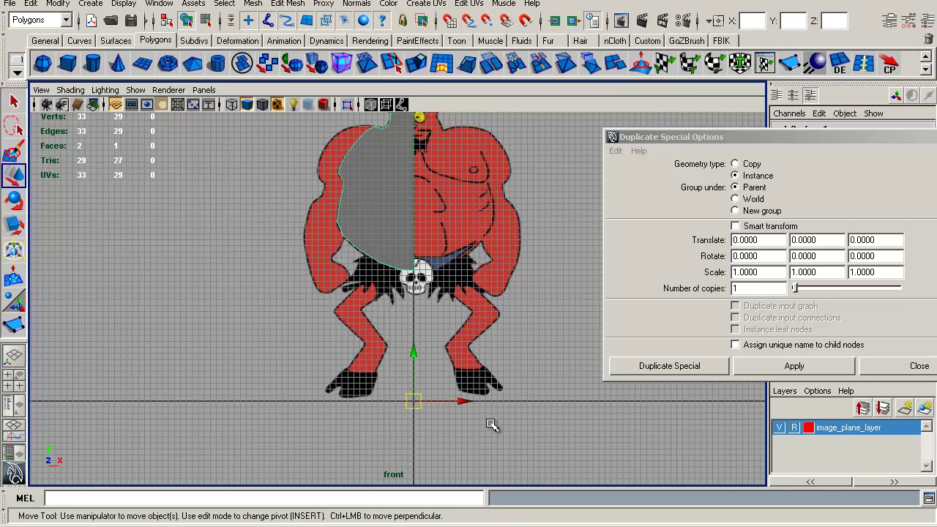
key("Insert")
left_click_drag(410, 384, 448, 184)
Examine the pivot's alignment with the vertical center line up close and activate its X-axis handle
scroll(445, 183, "up", 5)
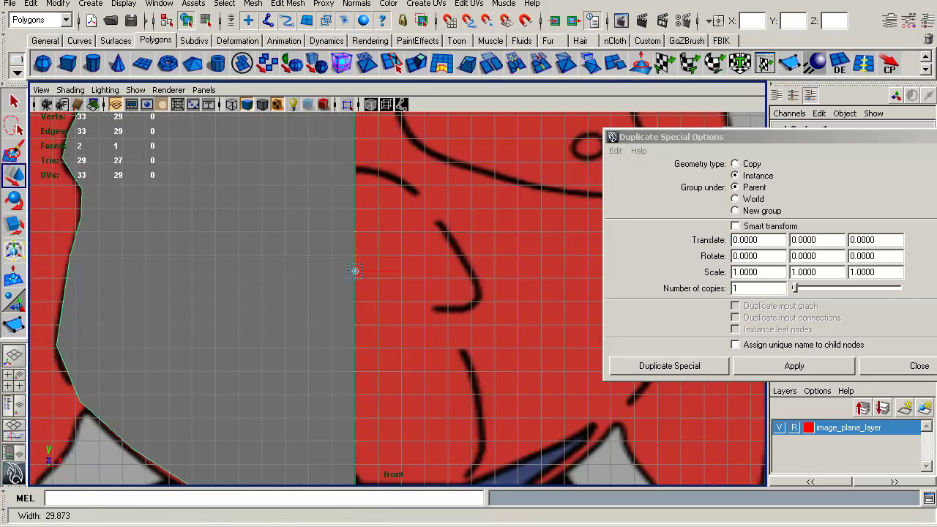
right_click_drag(536, 268, 669, 397, "alt")
middle_click_drag(525, 273, 563, 329, "alt")
right_click_drag(563, 330, 727, 506, "alt")
middle_click_drag(373, 292, 461, 299, "alt")
right_click_drag(461, 299, 360, 288, "alt")
right_click_drag(409, 313, 333, 292, "alt")
middle_click_drag(442, 326, 445, 333, "alt")
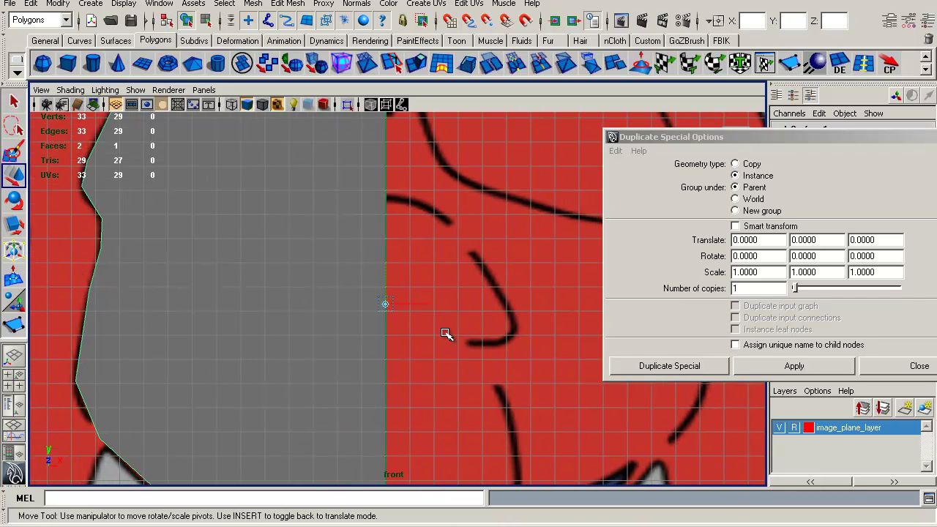
left_click(415, 305)
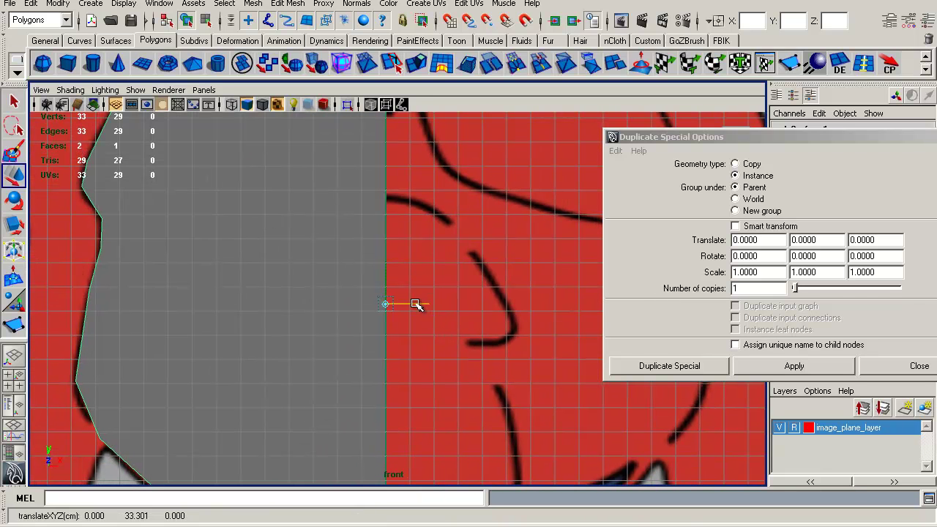
Shift the half-body's pivot along X onto the vertical center line and leave pivot editing with the Move tool active
left_click_drag(415, 304, 388, 301)
scroll(439, 324, "down", 4)
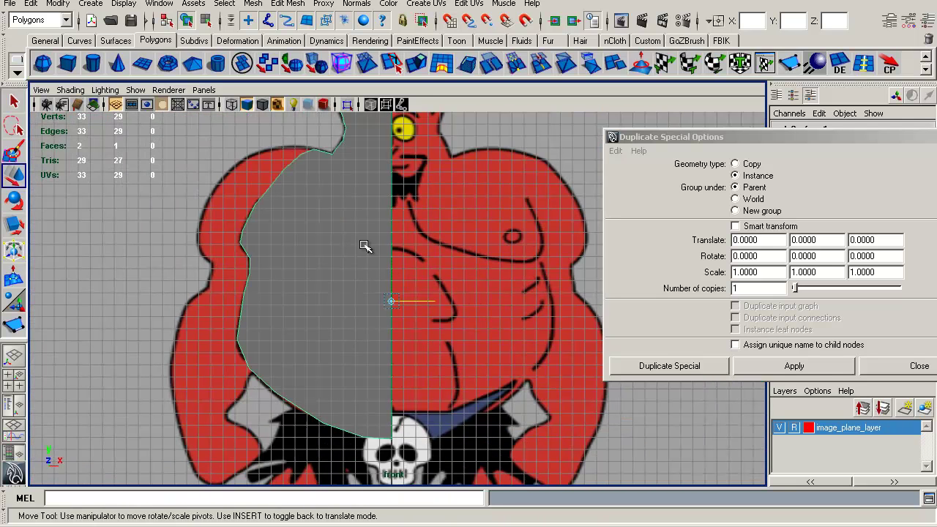
middle_click_drag(377, 268, 371, 286, "alt")
key("q")
key("w")
right_click_drag(352, 273, 360, 226, "alt")
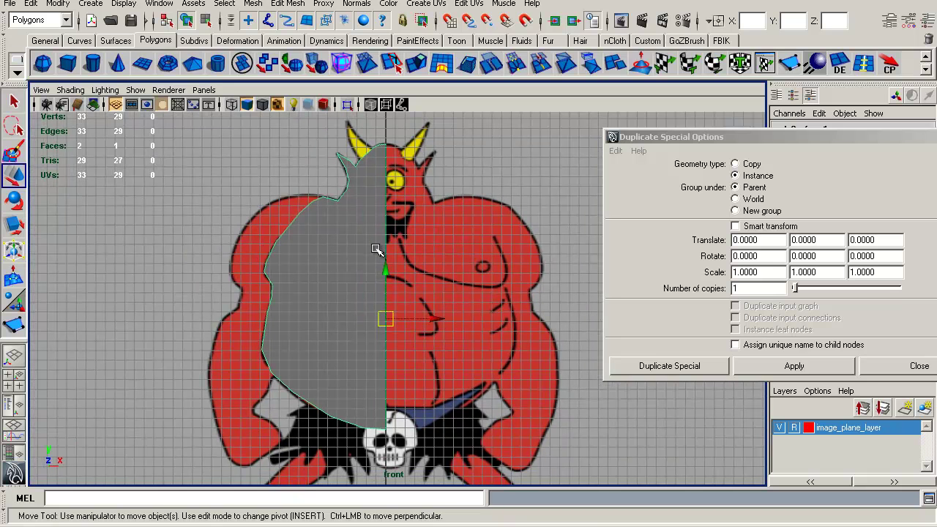
Try to mirror the half-body as an instance with Scale Z at -1, inspect it in perspective, and delete the copy
left_click(701, 139)
left_click_drag(638, 145, 609, 137)
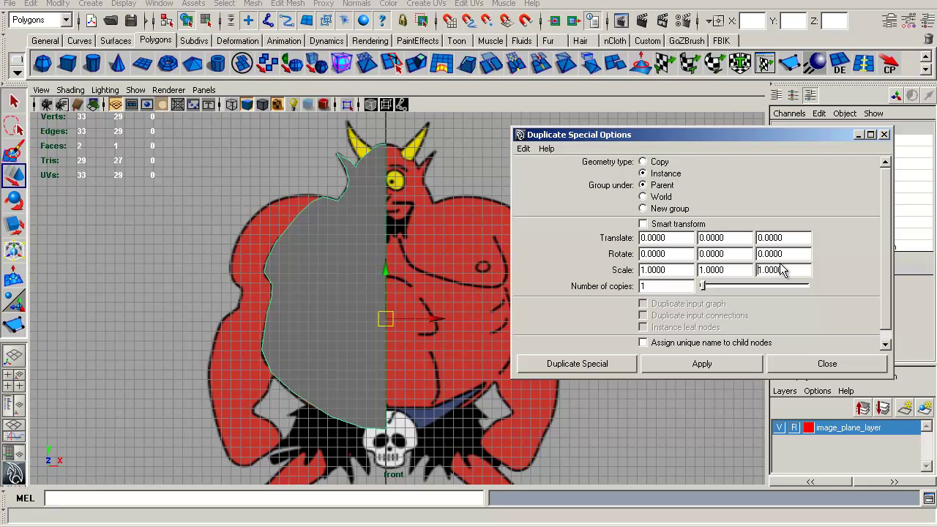
left_click(668, 366)
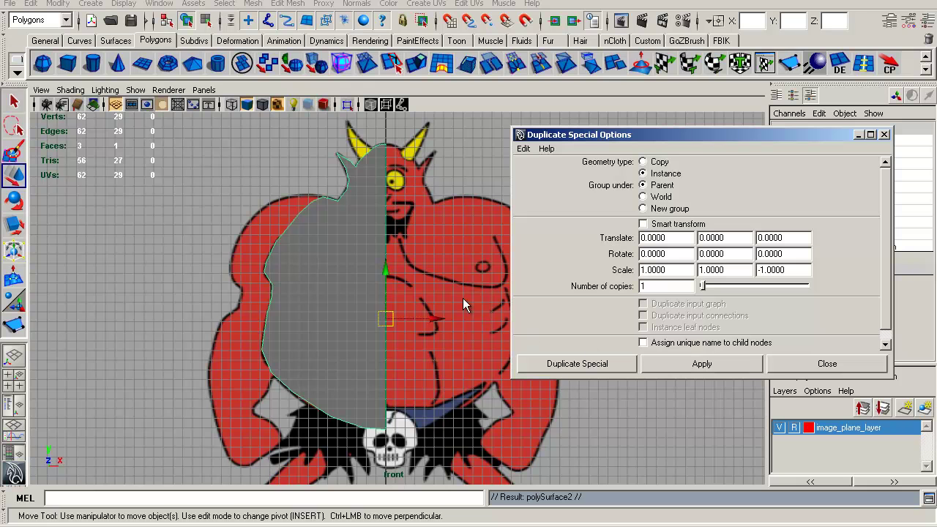
middle_click_drag(453, 263, 365, 282, "alt")
scroll(368, 246, "down", 1)
right_click_drag(365, 282, 335, 270, "alt")
key("space")
left_click_drag(335, 271, 360, 236)
left_click_drag(360, 236, 540, 298, "alt")
left_click_drag(466, 292, 430, 261, "alt")
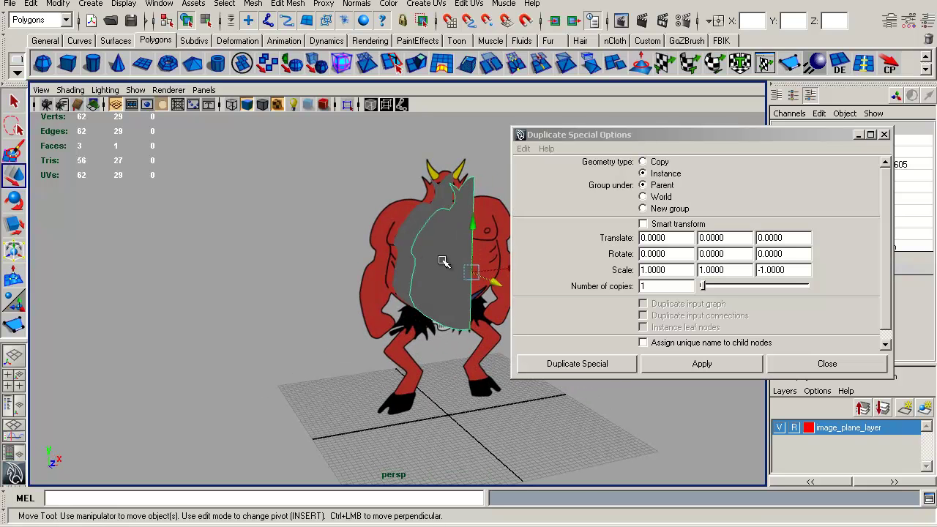
key("Delete")
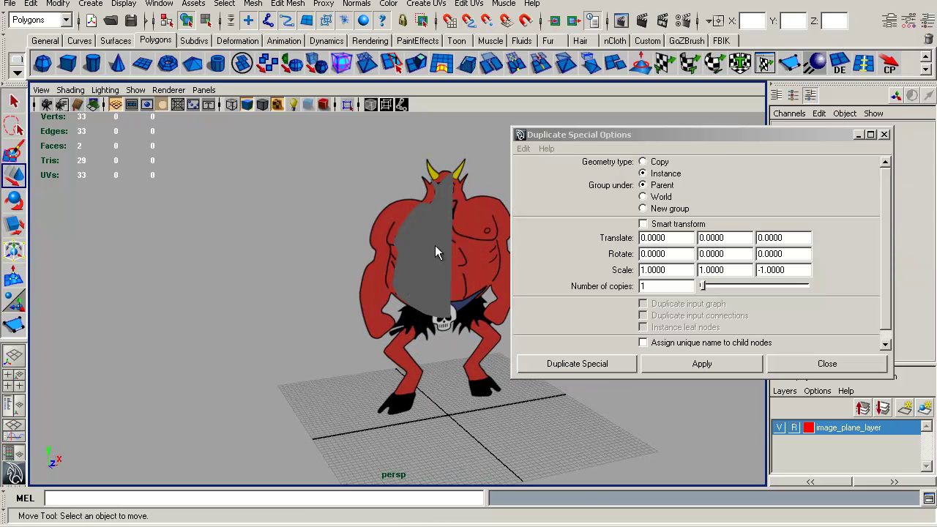
Select the original half-body and create a mirrored instance with Scale X at -1, Scale Y at 1 and Scale Z at 1
left_click(435, 251)
left_click_drag(434, 250, 434, 250, "alt")
middle_click_drag(433, 251, 347, 290, "alt")
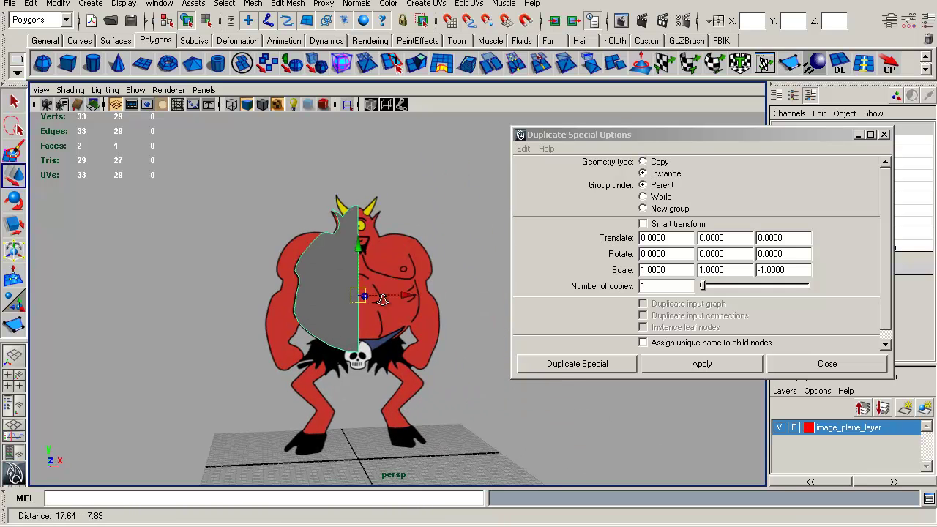
right_click_drag(379, 298, 424, 331, "alt")
left_click_drag(291, 385, 247, 392, "alt")
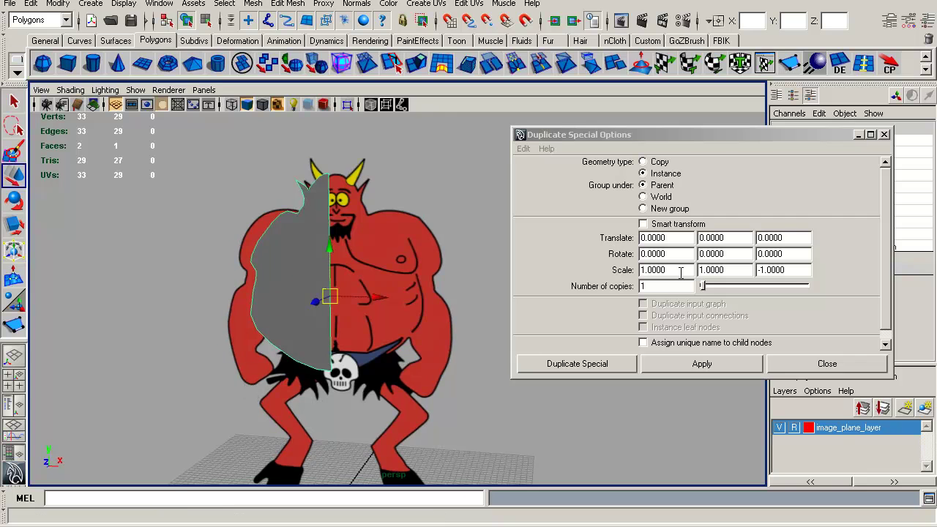
left_click(758, 274)
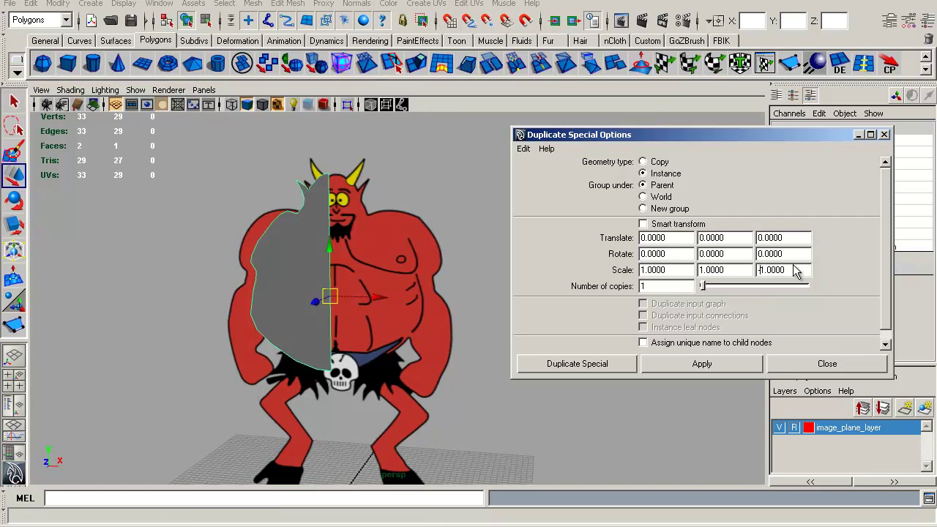
left_click_drag(793, 271, 727, 271)
type("1")
double_click(671, 267)
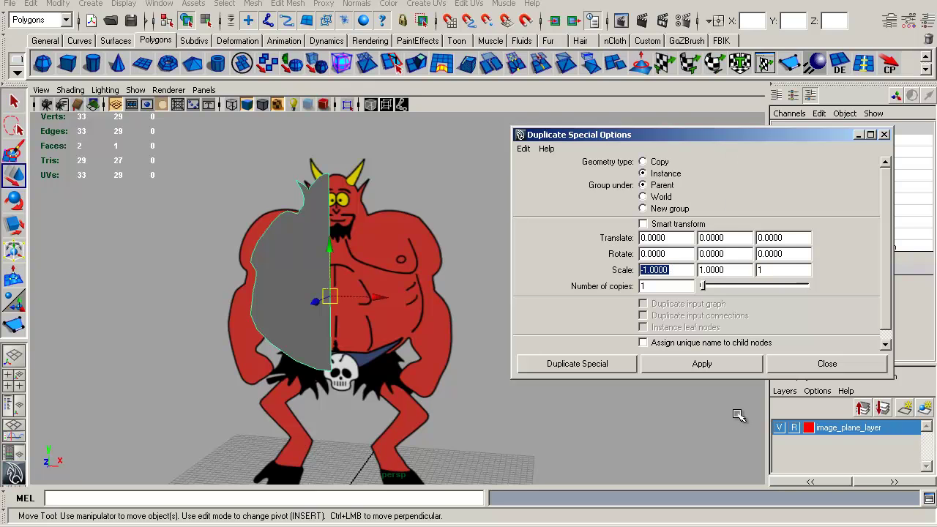
left_click(708, 370)
Select both body halves, move them behind the image plane to Z -4.807, and close the Duplicate Special options
mouse_move(437, 262)
left_mouse_down("alt")
mouse_move(428, 264)
mouse_move(465, 273)
mouse_move(434, 279)
left_mouse_up("alt")
left_click_drag(359, 294, 360, 305, "alt")
left_click_drag(399, 218, 302, 196)
left_click_drag(376, 244, 394, 249, "alt")
left_click_drag(427, 316, 364, 330, "alt")
right_click_drag(364, 331, 413, 386, "alt")
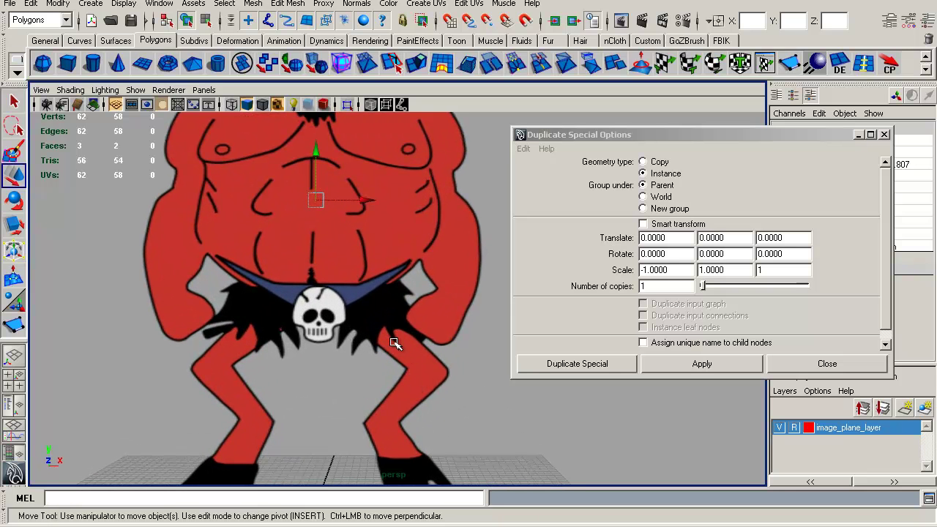
scroll(393, 344, "down", 4)
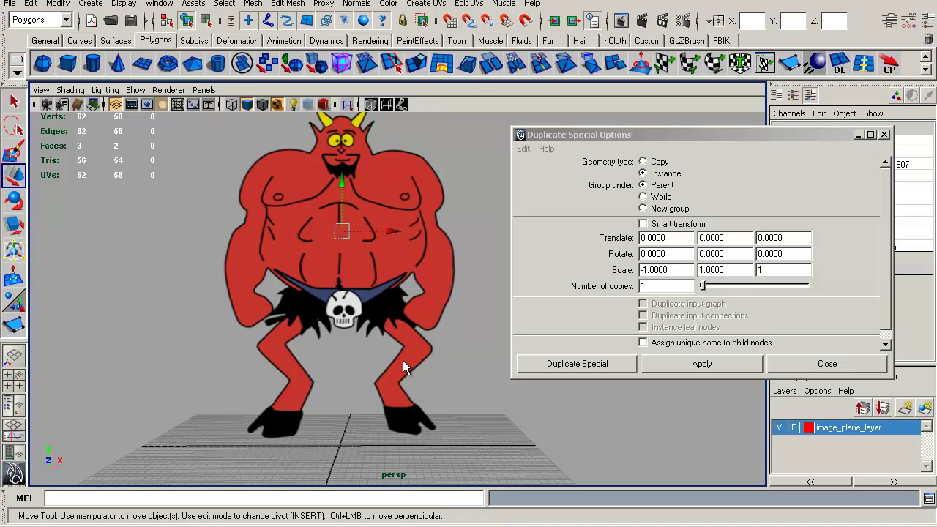
left_click(884, 135)
Switch to the front view, frame the devil's arm and torso, and start the Create Polygon Tool
left_click_drag(395, 243, 548, 291, "alt")
key("space")
middle_click_drag(464, 232, 542, 198, "alt")
scroll(497, 307, "up", 2)
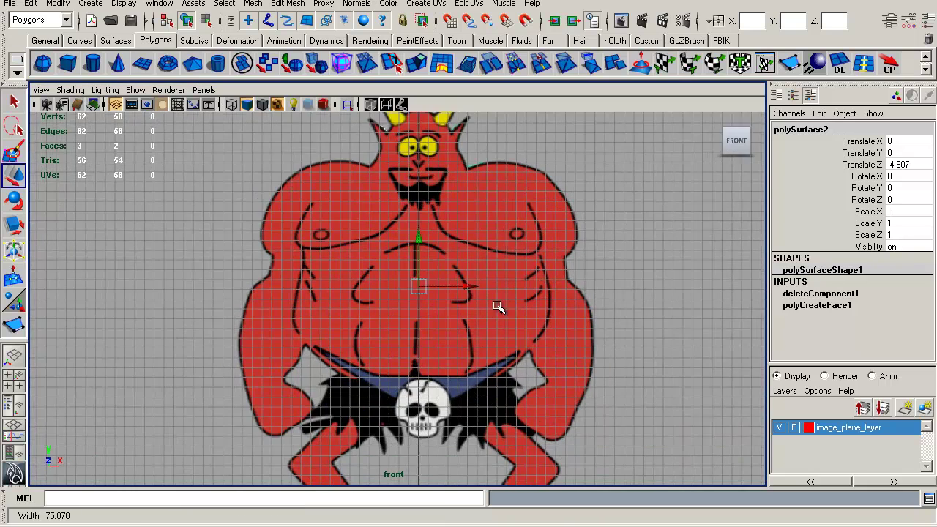
middle_click_drag(434, 278, 529, 279, "alt")
scroll(529, 279, "up", 2)
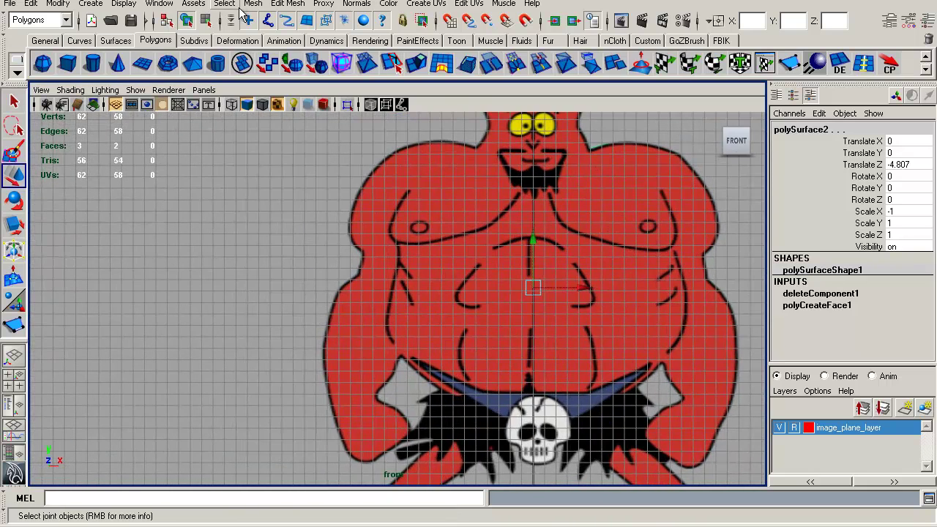
left_click(91, 5)
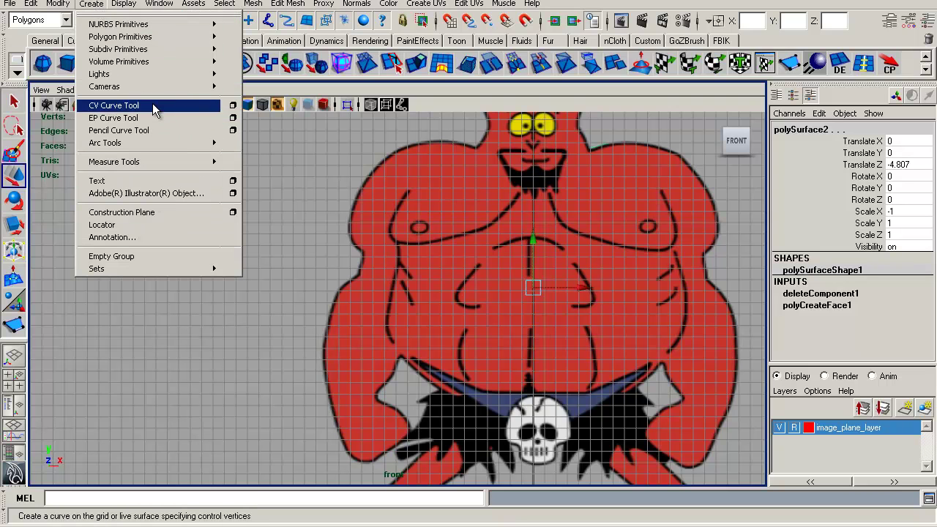
mouse_move(155, 35)
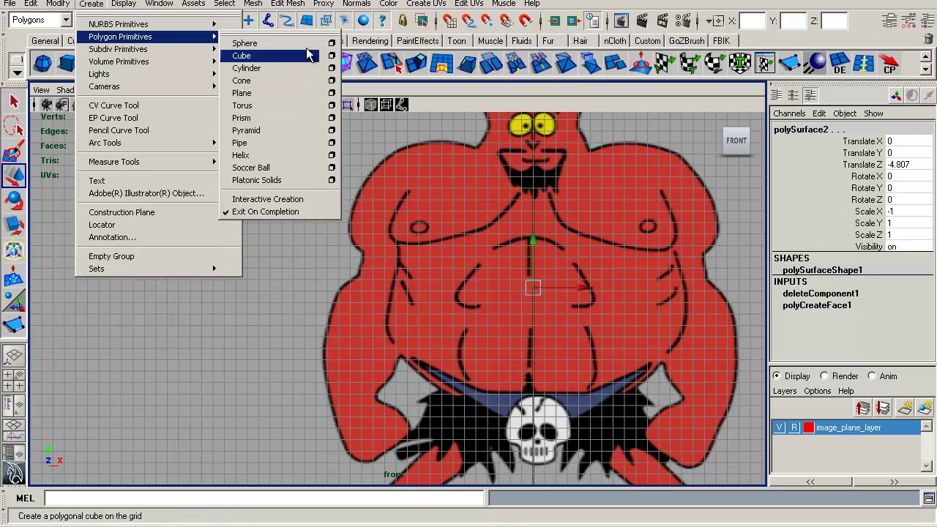
mouse_move(298, 6)
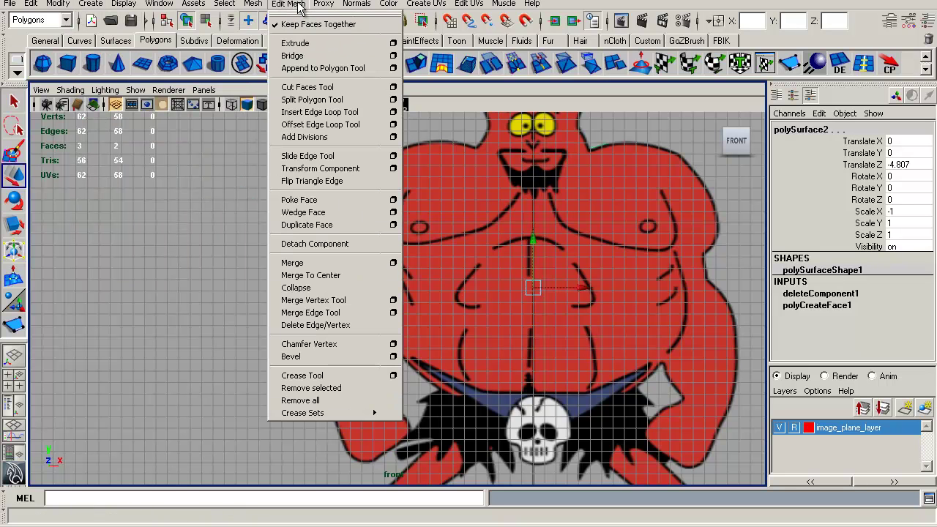
mouse_move(267, 6)
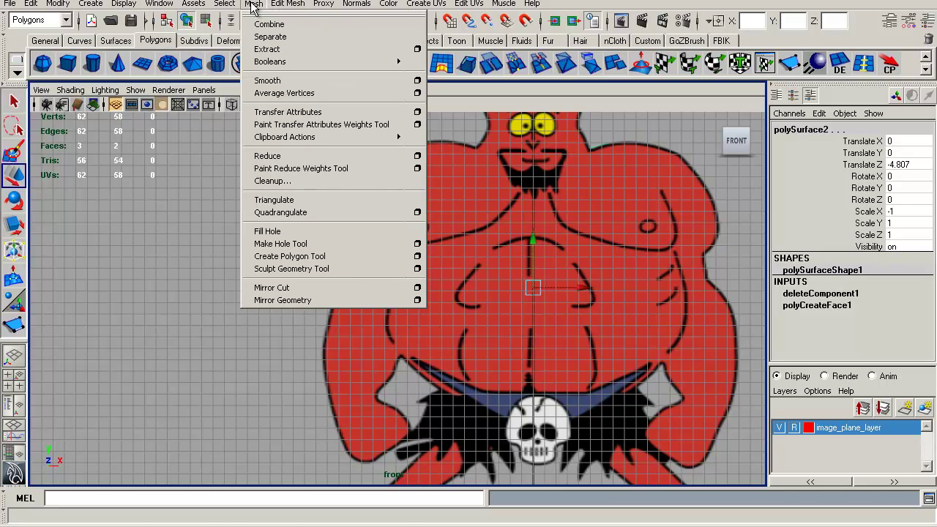
left_click(290, 257)
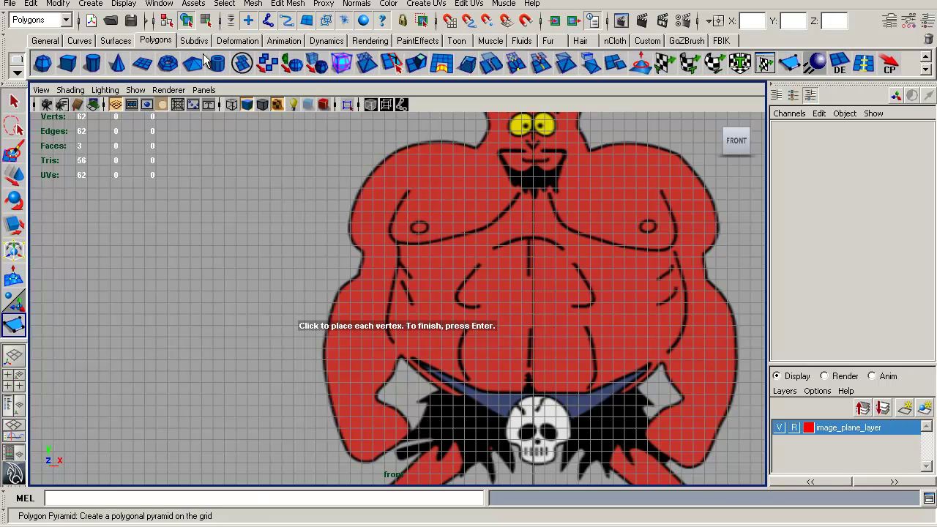
middle_click_drag(578, 351, 568, 344, "alt")
right_click_drag(568, 344, 472, 285, "alt")
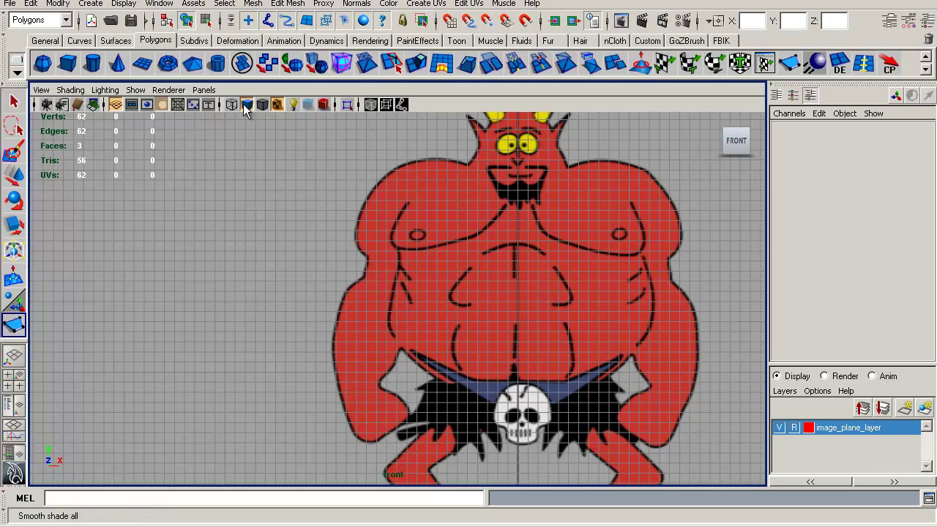
middle_click_drag(538, 262, 501, 292, "alt")
middle_click_drag(454, 228, 469, 234, "alt")
right_click_drag(468, 234, 721, 349, "alt")
middle_click_drag(721, 348, 539, 370, "alt")
right_click_drag(540, 370, 603, 344, "alt")
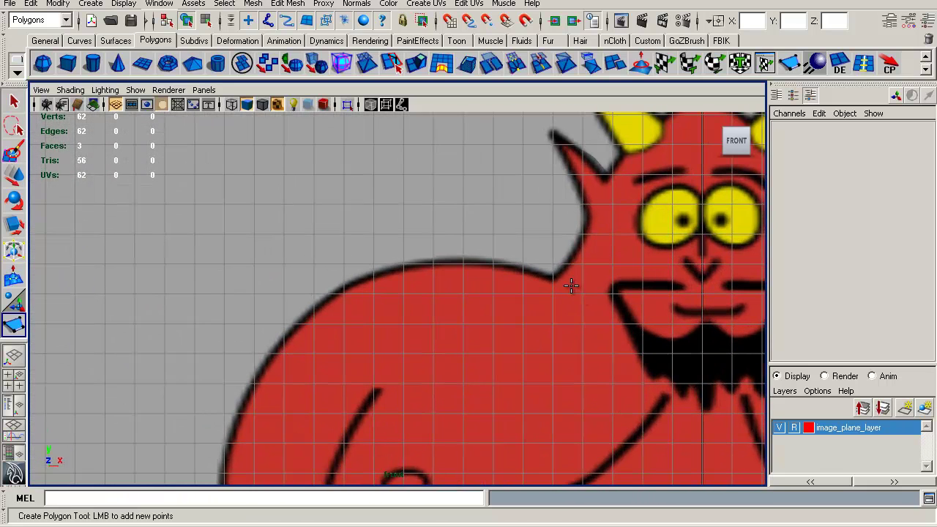
left_click(550, 276)
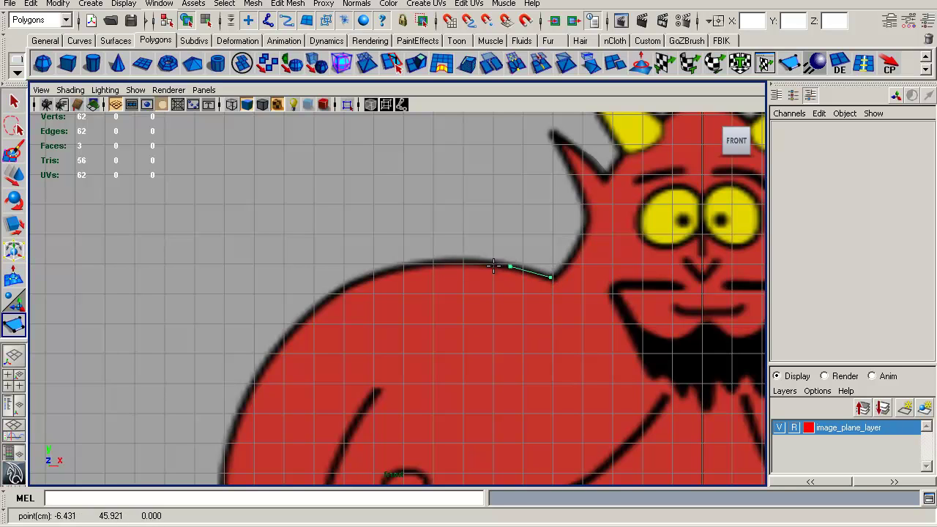
left_click(463, 262)
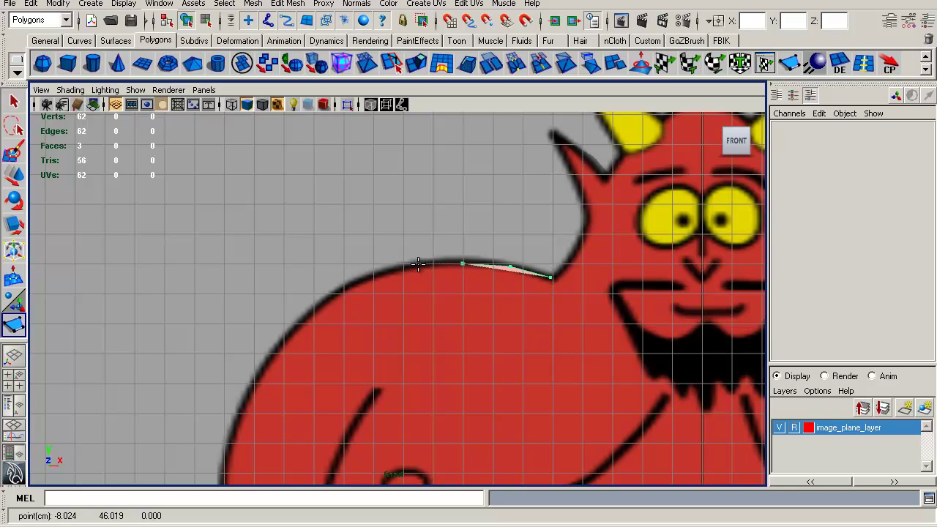
key("Delete")
key("Delete")
key("Delete")
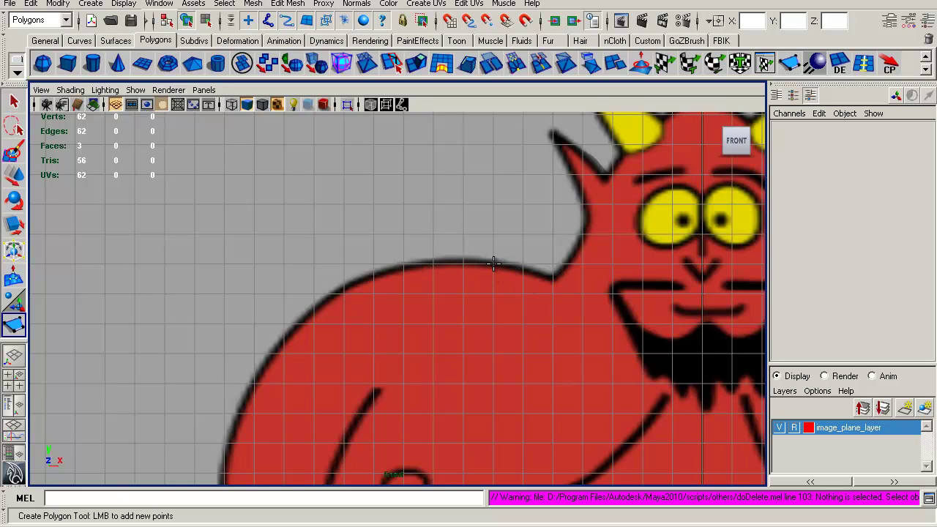
Start the arm polygon on top of the shoulder at about X -7.9, Y 46 and trace its outer curve to about X -15.2, Y 41.7
scroll(422, 308, "down", 2)
middle_click_drag(412, 285, 388, 261, "alt")
scroll(387, 261, "up", 2)
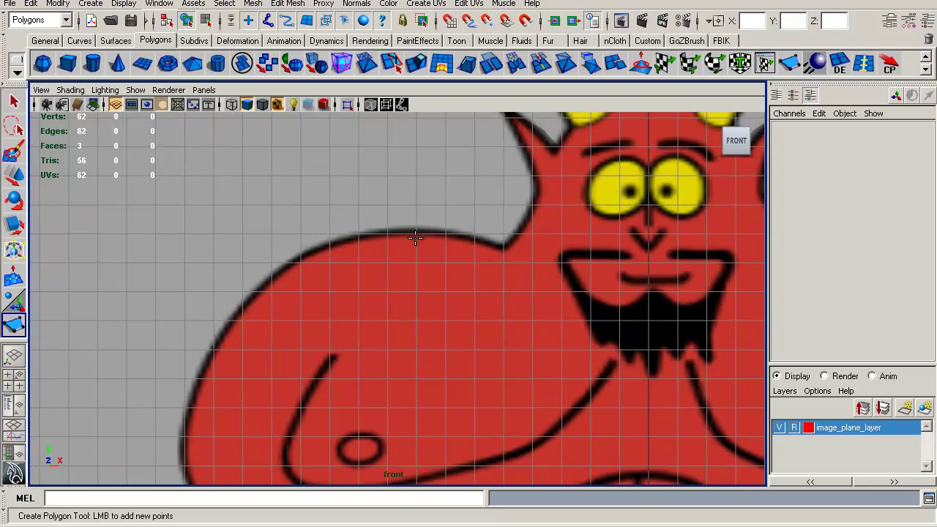
left_click(418, 232)
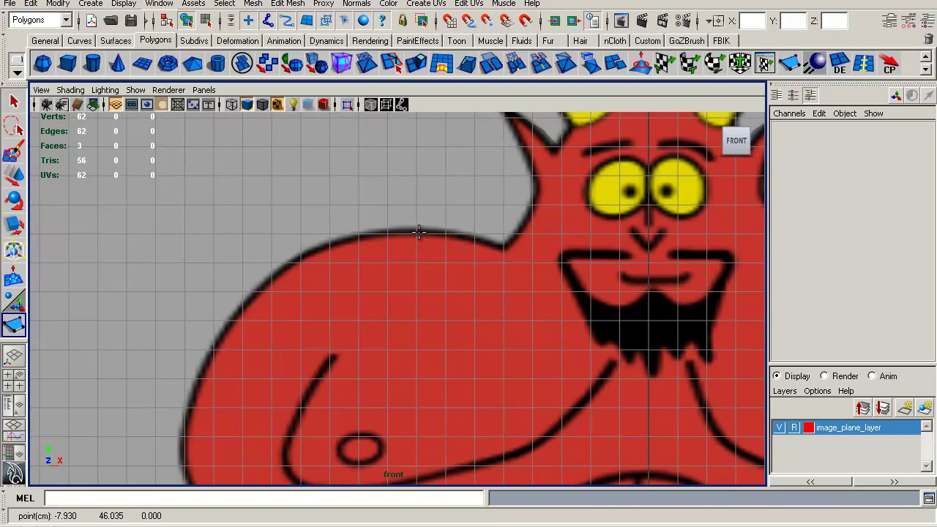
left_click(364, 237)
middle_click_drag(290, 261, 424, 163, "alt")
left_click_drag(427, 166, 421, 167)
left_click(378, 192)
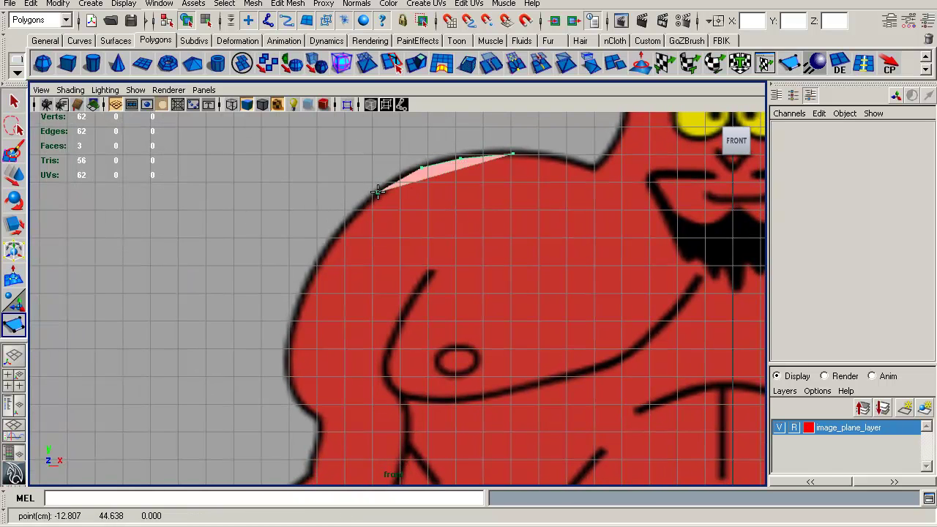
middle_click_drag(371, 256, 377, 199, "alt")
left_click(373, 186)
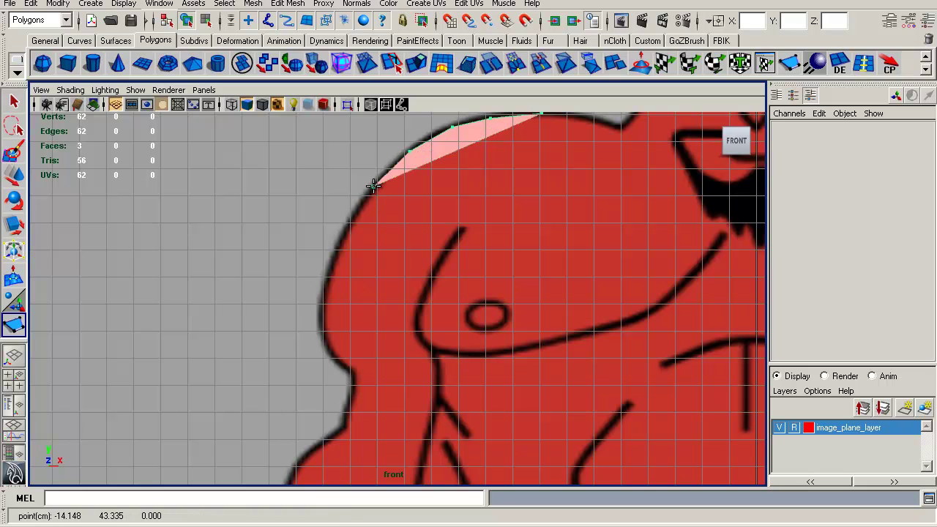
left_click(346, 227)
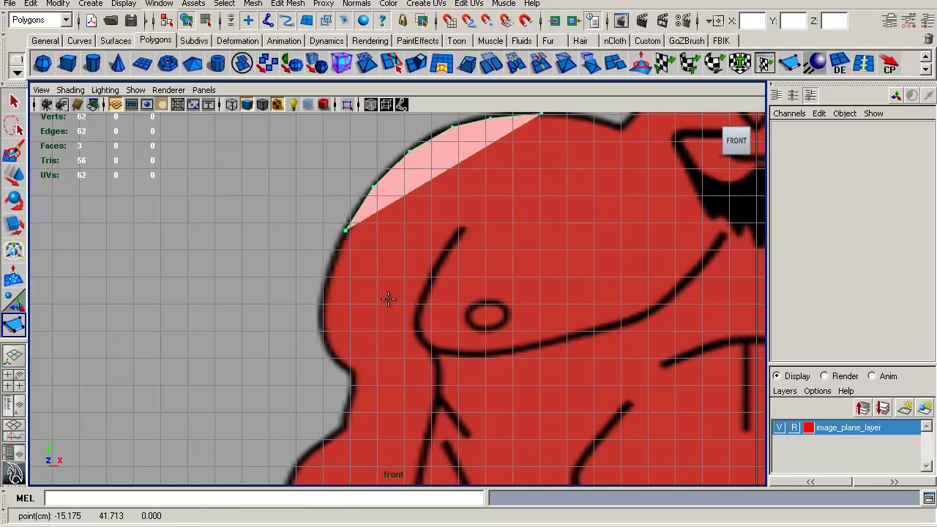
Trace the upper arm's outer edge down to the elbow notch at about X -14.9, Y 36.6, replacing misplaced points
middle_click_drag(389, 299, 390, 218, "alt")
left_click(369, 212)
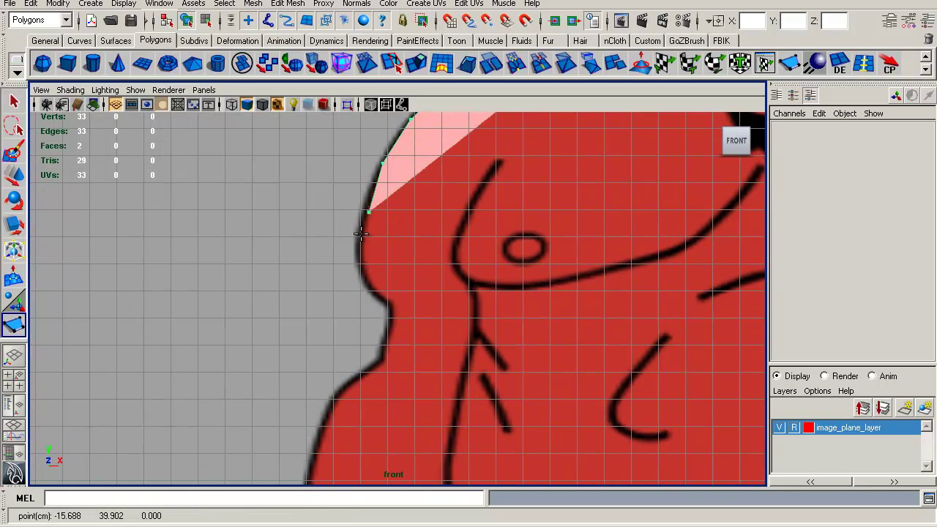
left_click(356, 243)
key("BackSpace")
key("BackSpace")
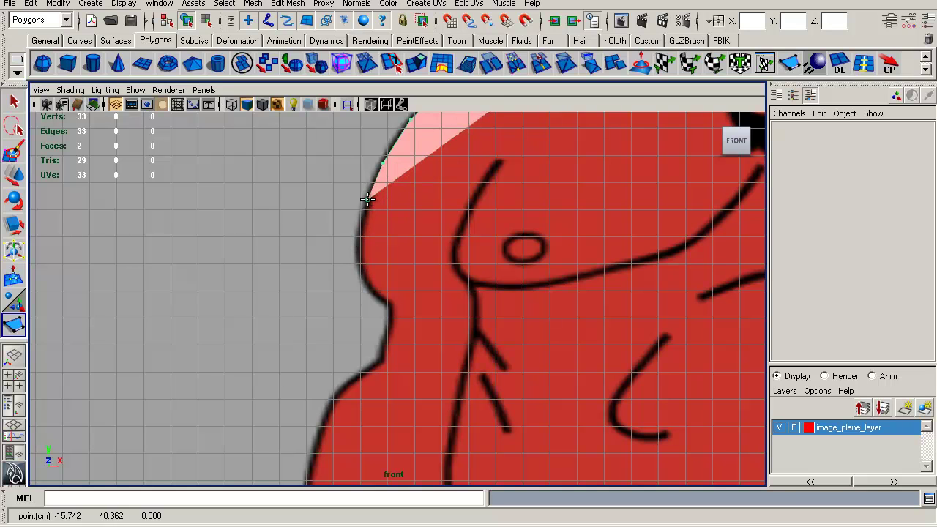
left_click(360, 231)
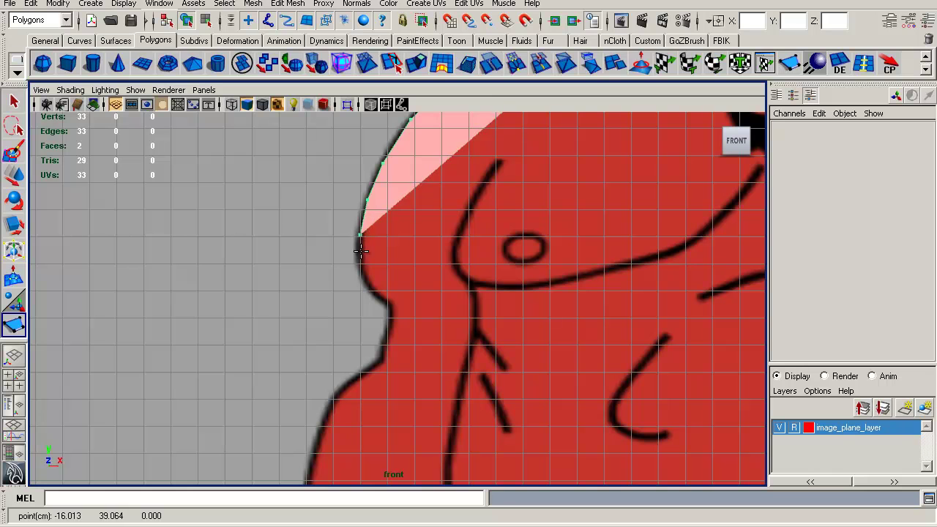
left_click(363, 270)
left_click(382, 294)
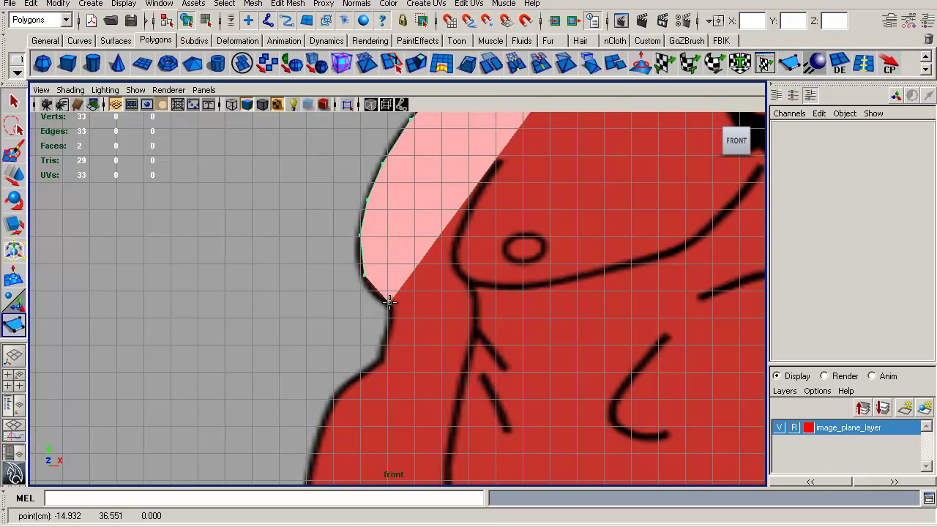
Continue the arm polygon around the elbow notch to the top of the forearm at about X -16.9, Y 33.2
middle_click_drag(424, 324, 461, 263, "alt")
scroll(461, 264, "up", 1)
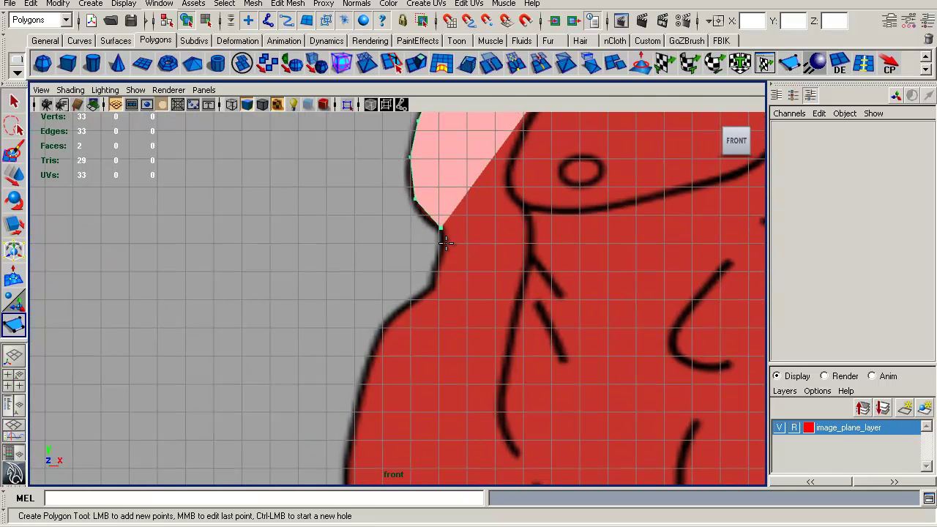
left_click(439, 258)
left_click(433, 287)
middle_click_drag(433, 288, 488, 206, "alt")
scroll(479, 209, "down", 1)
left_click(441, 237)
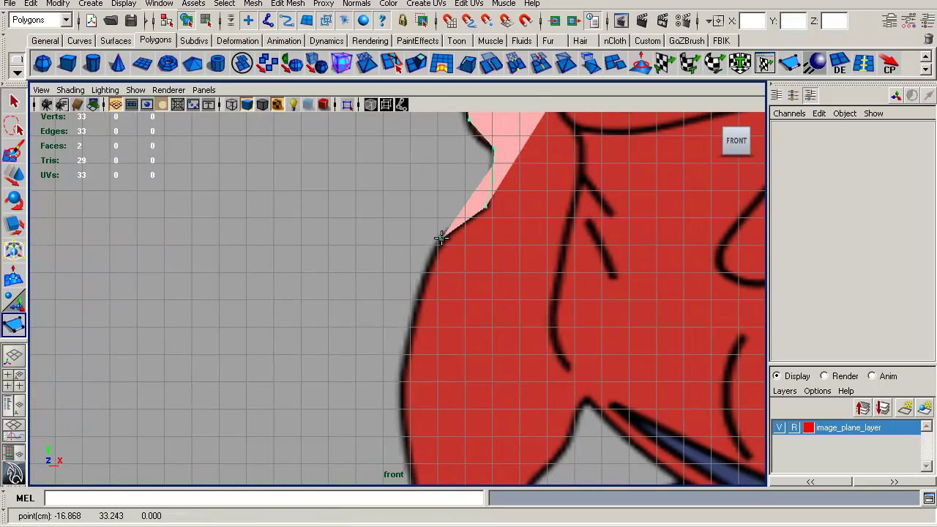
Trace the forearm's outer edge down to about X -17.3, Y 22.1
middle_click_drag(440, 238, 439, 150, "alt")
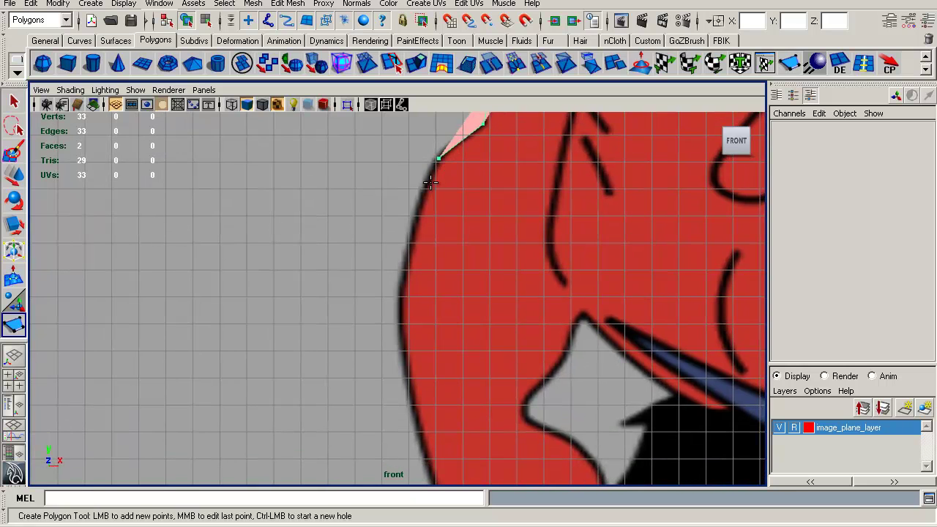
left_click(415, 215)
middle_click_drag(456, 259, 442, 198, "alt")
left_click(435, 227)
left_click(425, 248)
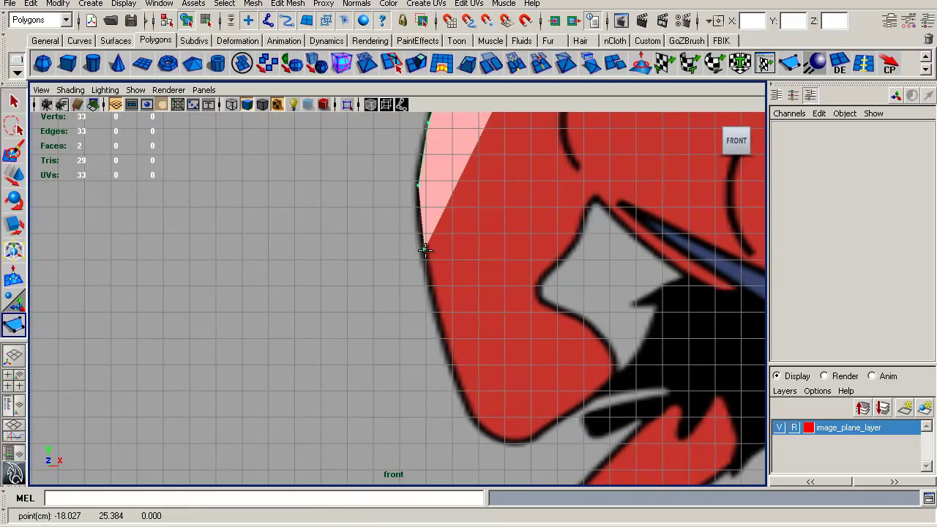
middle_click_drag(486, 297, 468, 232, "alt")
left_click_drag(424, 240, 433, 258)
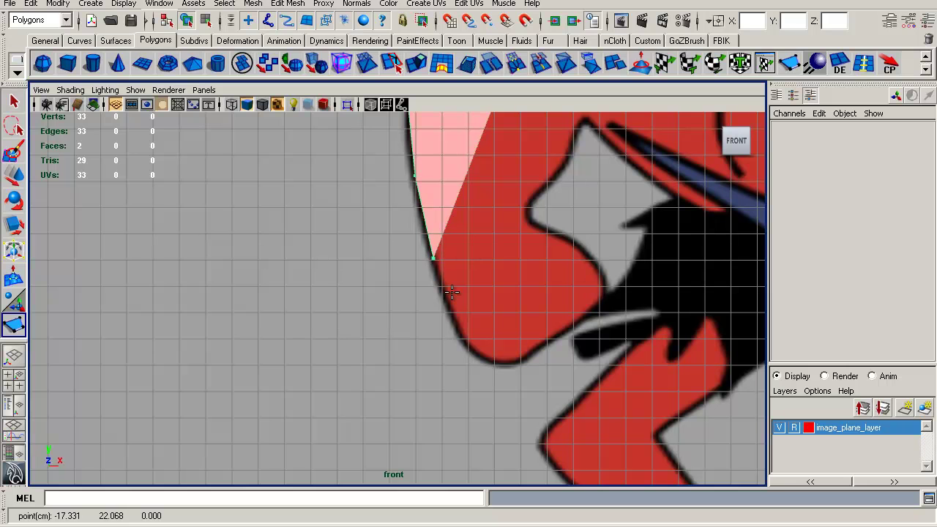
Trace the outline around the bottom of the fist to about X -12.9, Y 19
left_click_drag(452, 311, 454, 324)
middle_click_drag(480, 346, 448, 439, "alt")
left_click(429, 414)
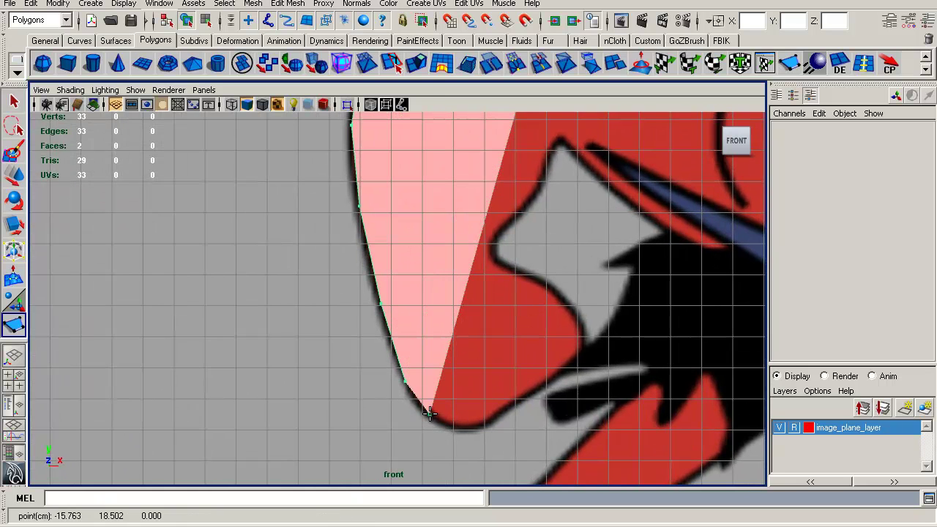
left_click(462, 428)
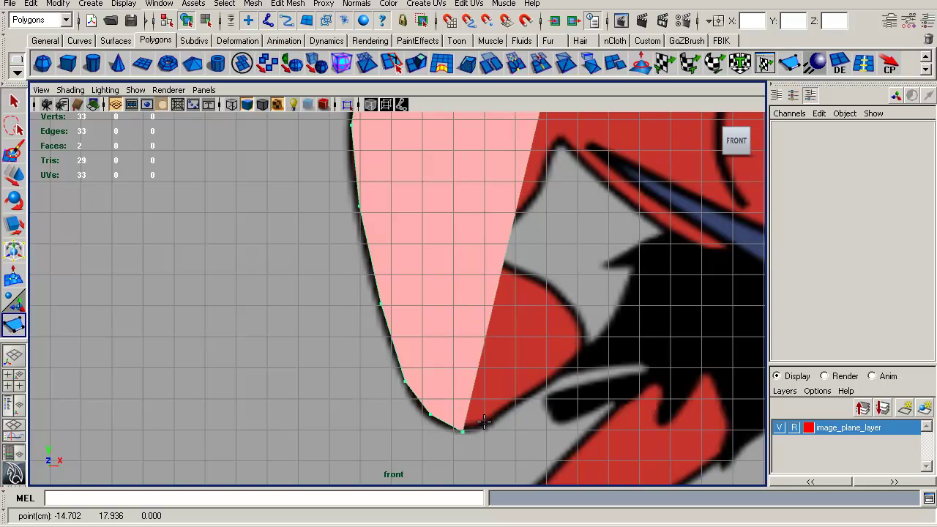
left_click(488, 420)
left_click(516, 400)
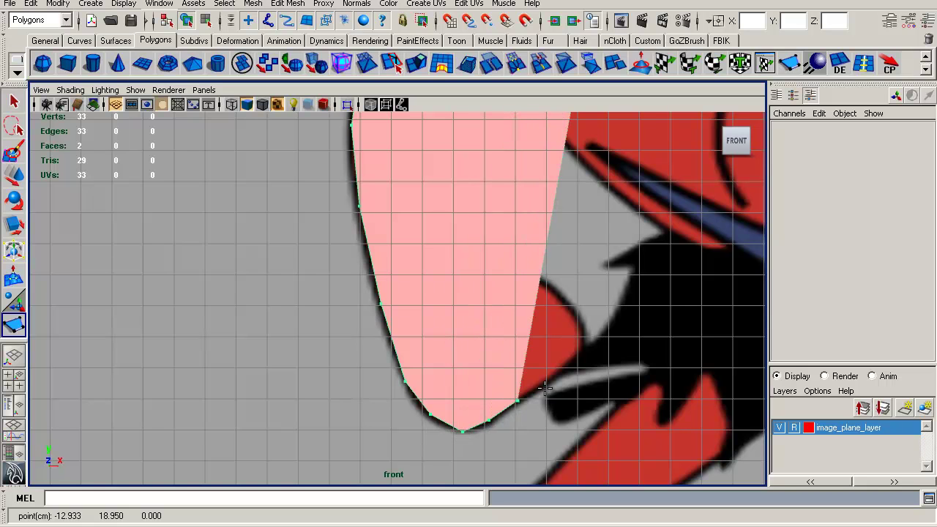
Trace the fist's inner side and the wrist notch up to the belt at about X -11.5, Y 27.4
left_click(552, 376)
left_click(578, 351)
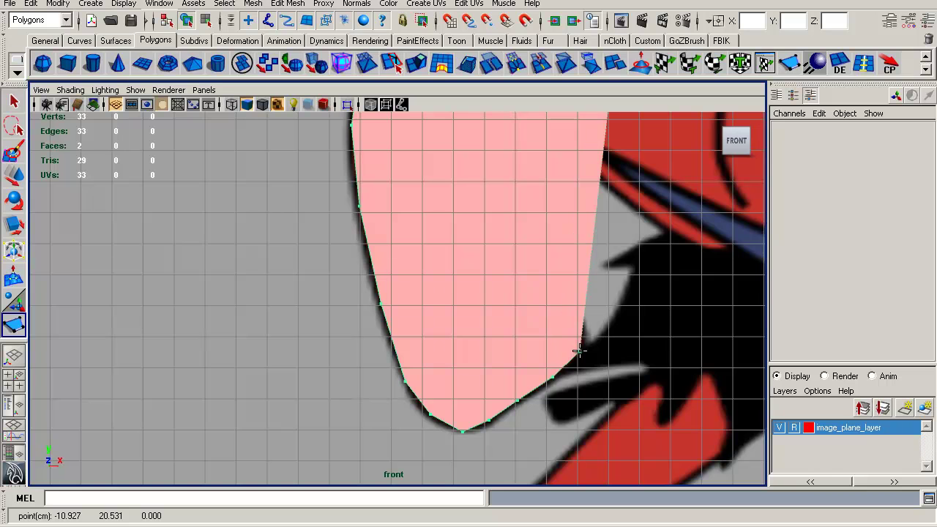
left_click(582, 334)
left_click_drag(582, 320, 558, 140)
left_click(543, 252)
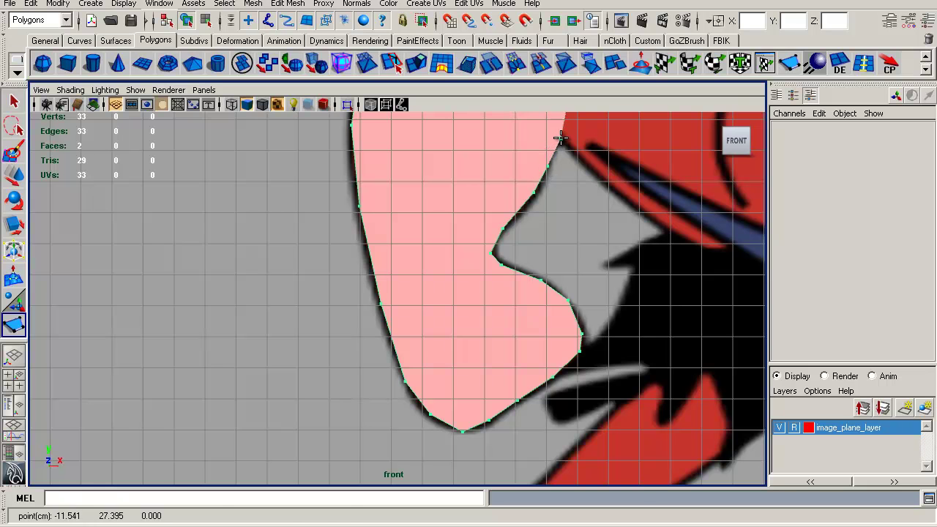
Trace the arm's inner edge up past the armpit at about X -12, Y 40.4 and finish the polygon
middle_click_drag(568, 140, 554, 377, "alt")
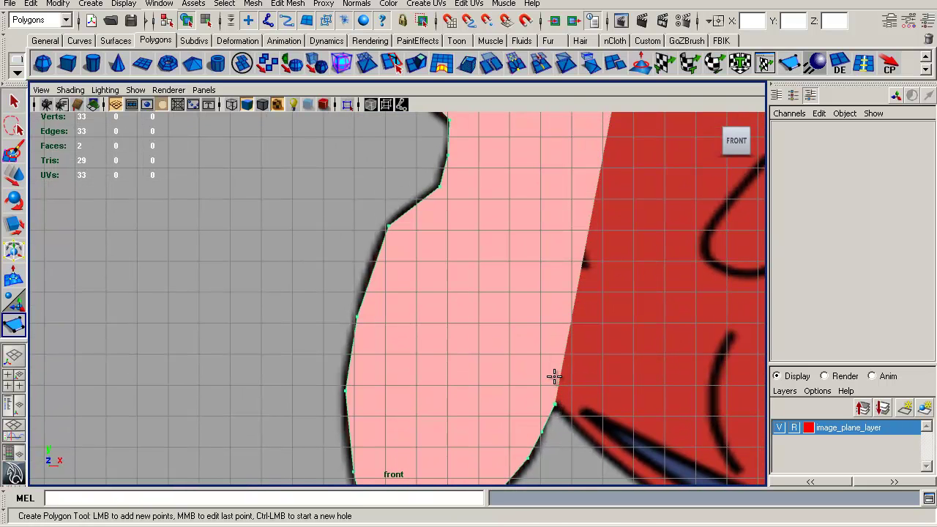
right_click_drag(593, 360, 437, 266, "alt")
right_click_drag(580, 379, 515, 343, "alt")
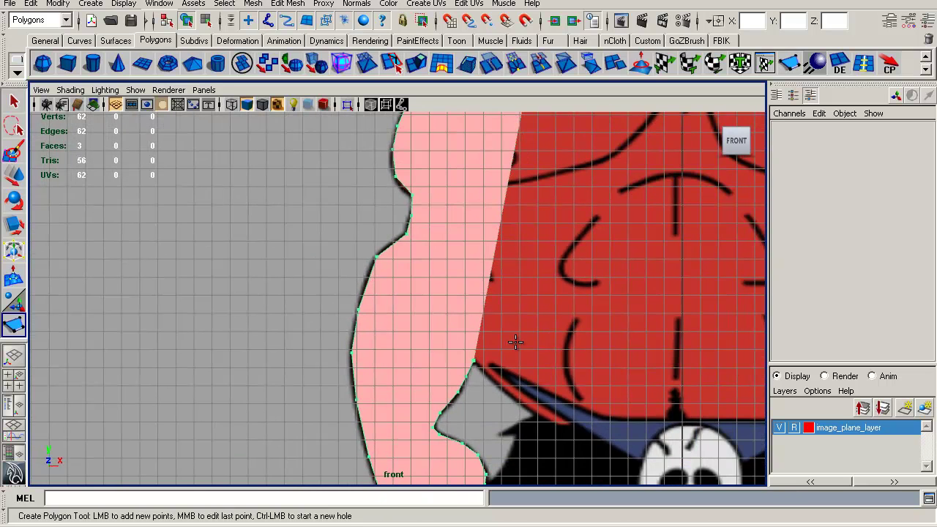
right_click_drag(591, 351, 427, 331, "alt")
middle_click_drag(447, 284, 467, 255, "alt")
right_click_drag(465, 277, 470, 293, "alt")
left_click_drag(455, 302, 435, 158)
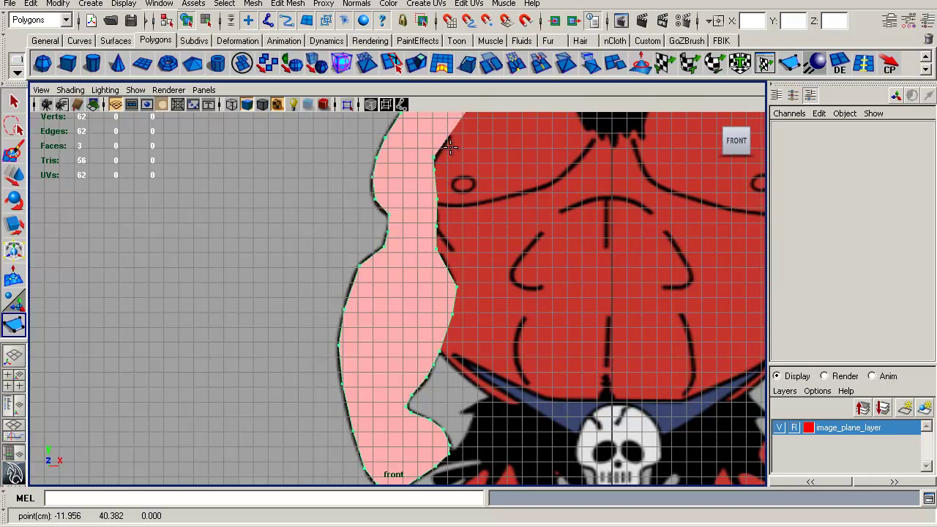
middle_click_drag(522, 192, 514, 234, "alt")
right_click_drag(515, 234, 505, 220, "alt")
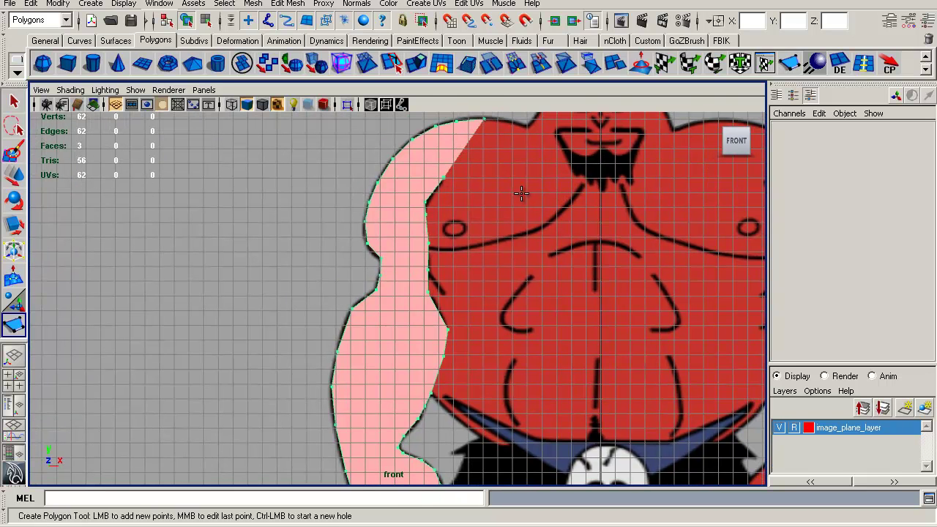
key("w")
right_click_drag(498, 189, 516, 236, "alt")
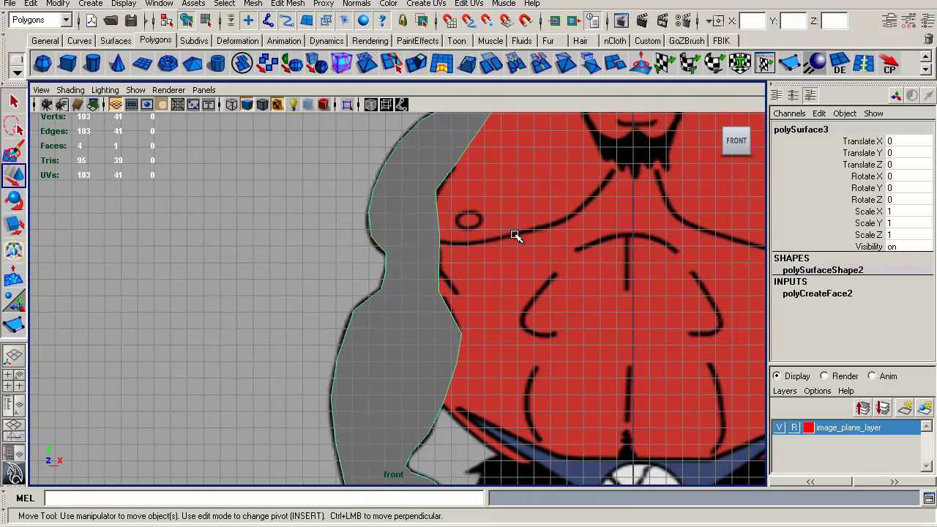
In vertex mode, move the armpit vertex of the arm horizontally to about X -11.7
right_click_drag(432, 139, 387, 106)
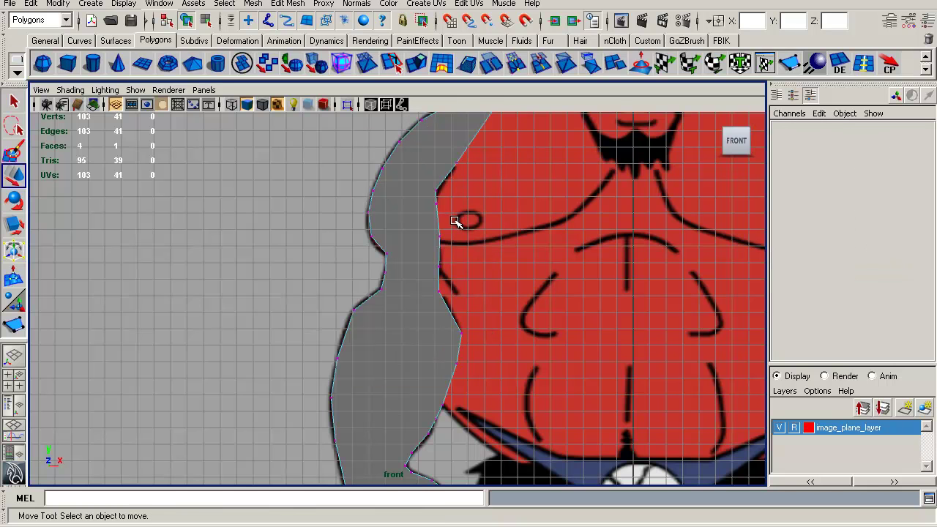
right_click_drag(473, 221, 481, 224, "alt")
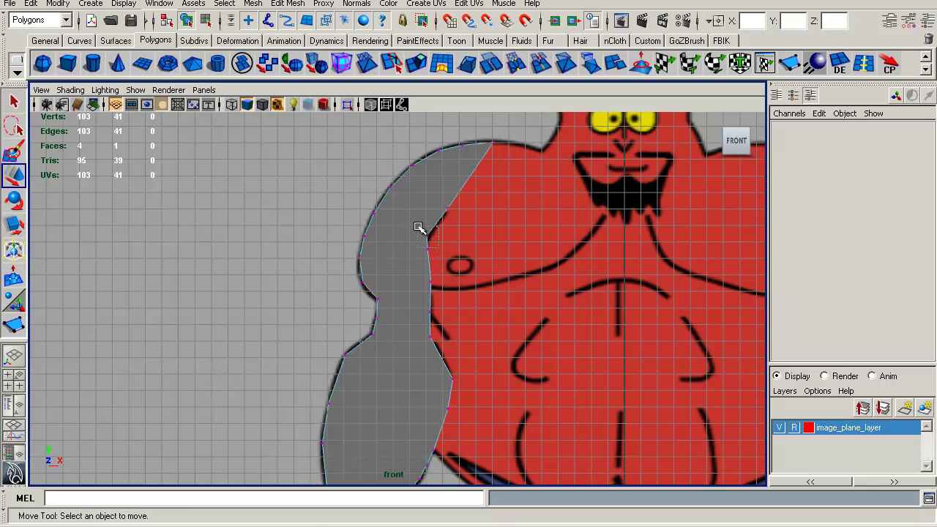
left_click(422, 229)
right_click_drag(519, 324, 621, 387, "alt")
left_click_drag(473, 249, 481, 249)
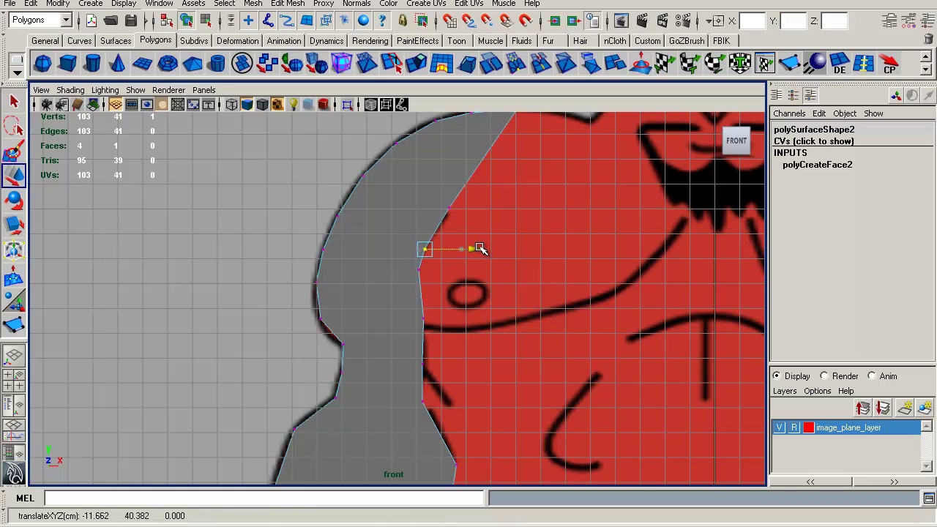
Check the arm polygon's outline against the reference image from shoulder to fist
right_click_drag(569, 226, 541, 287, "alt")
right_click_drag(477, 245, 549, 296, "alt")
middle_click_drag(548, 298, 592, 188, "alt")
right_click_drag(541, 328, 417, 353, "alt")
middle_click_drag(463, 347, 524, 145, "alt")
right_click_drag(644, 245, 579, 256, "alt")
middle_click_drag(579, 256, 493, 345, "alt")
right_click_drag(439, 293, 344, 246, "alt")
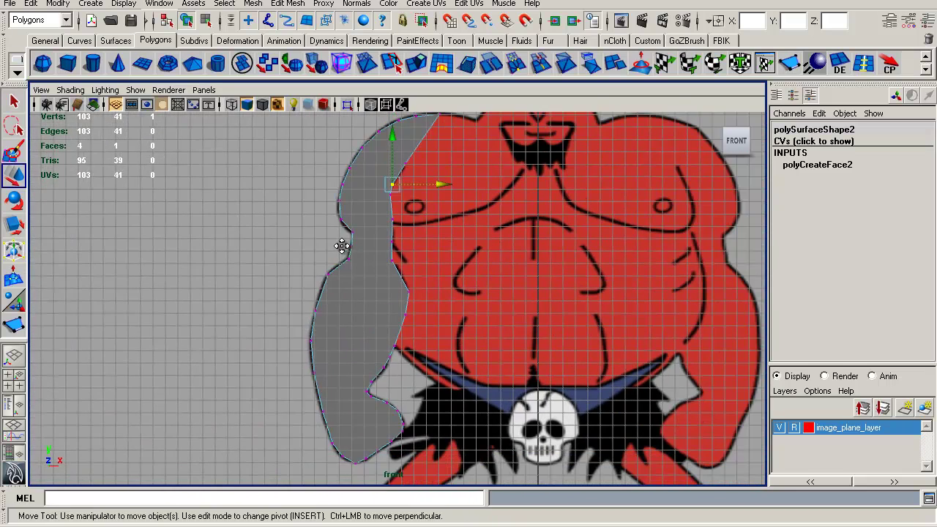
middle_click_drag(442, 265, 380, 252, "alt")
right_click_drag(380, 252, 374, 250, "alt")
Return to object mode and select the whole arm polygon for moving, with the full devil in view
right_click_drag(322, 226, 349, 206)
middle_click_drag(410, 226, 395, 289, "alt")
right_click_drag(395, 289, 296, 256, "alt")
left_click(305, 262)
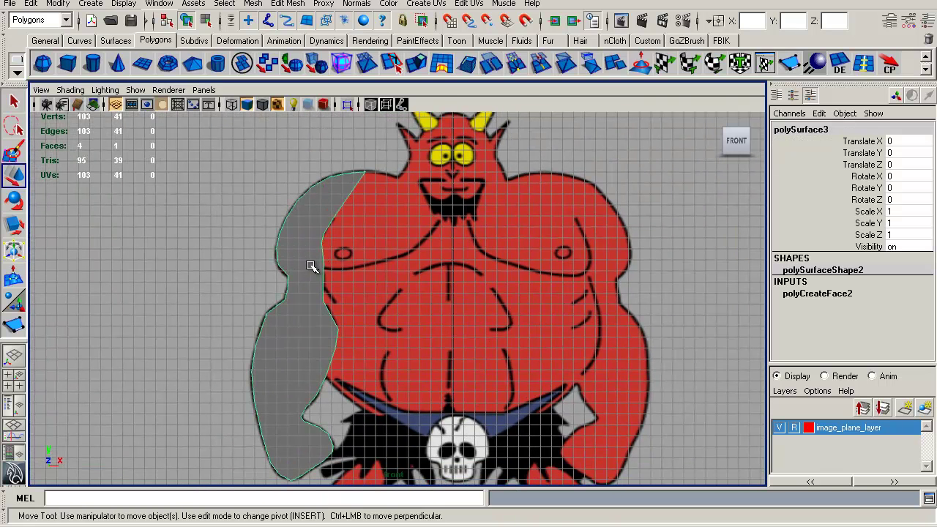
key("q")
key("w")
right_click_drag(424, 278, 164, 200, "alt")
middle_click_drag(163, 200, 421, 75, "alt")
middle_click_drag(523, 265, 430, 335, "alt")
middle_click_drag(420, 300, 425, 294, "alt")
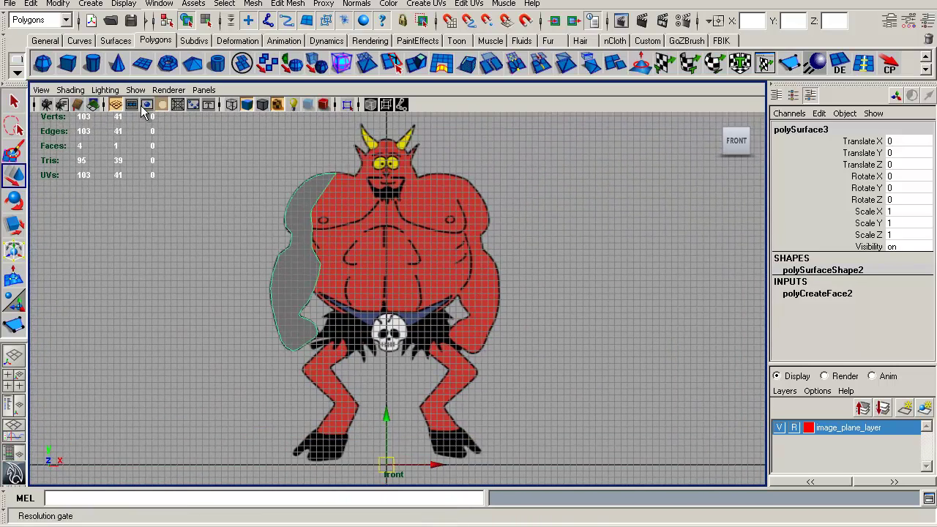
Mirror the arm as an instance using Duplicate Special with an X scale of -1
left_click(31, 4)
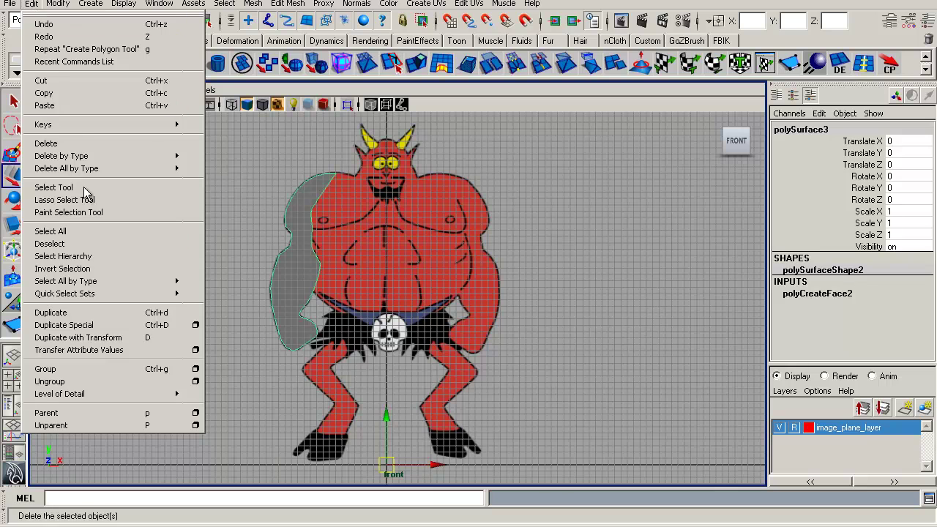
left_click(194, 325)
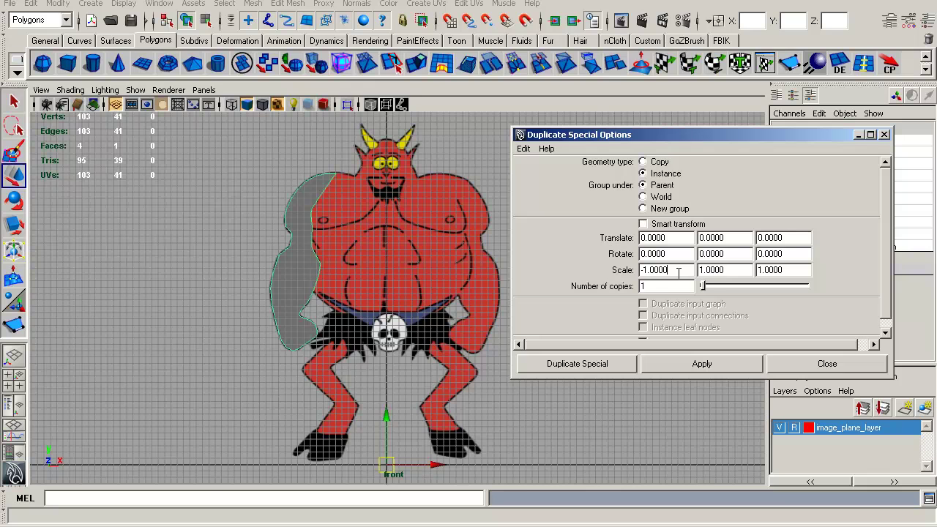
left_click_drag(678, 272, 599, 270)
left_click(662, 362)
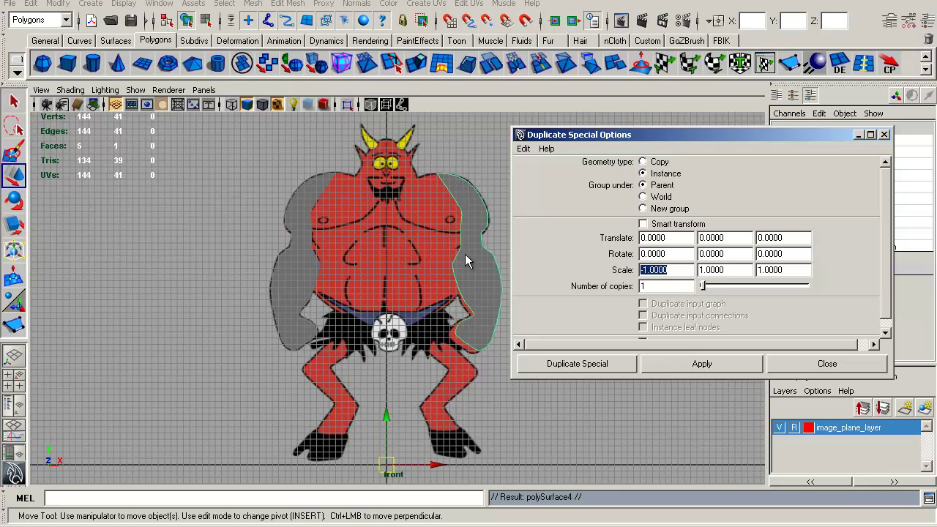
Examine the mirrored arm against the reference image, as well as the loincloth and legs below
middle_click_drag(465, 254, 373, 277, "alt")
middle_click_drag(397, 243, 417, 216, "alt")
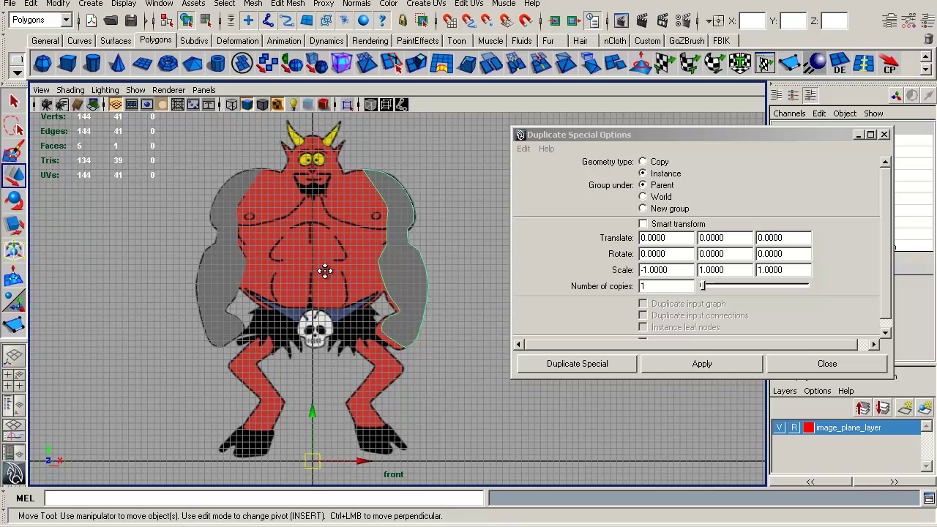
scroll(324, 270, "up", 5)
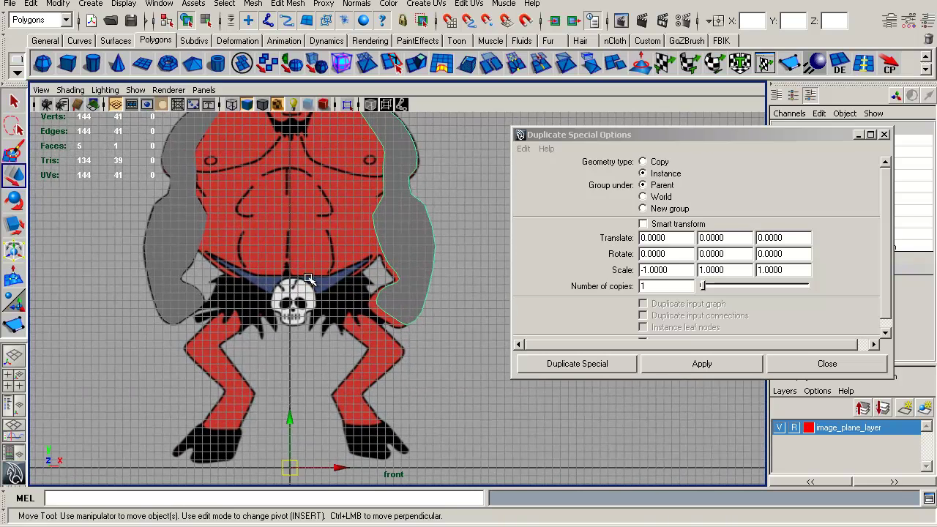
scroll(322, 297, "down", 3)
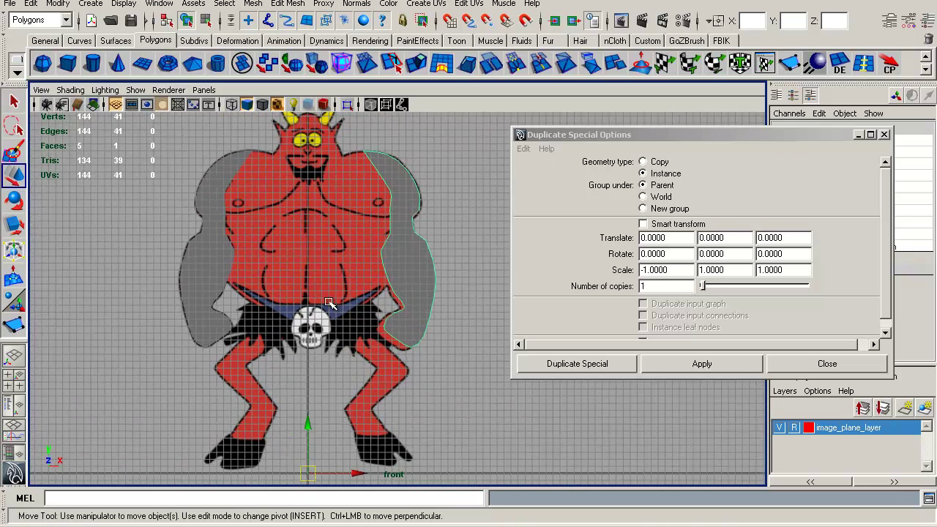
middle_click_drag(410, 269, 414, 276, "alt")
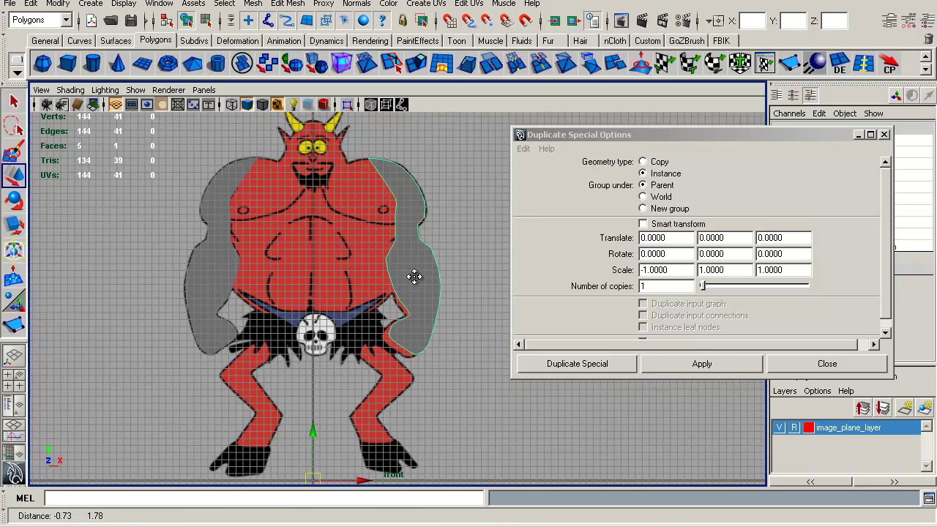
scroll(414, 276, "down", 2)
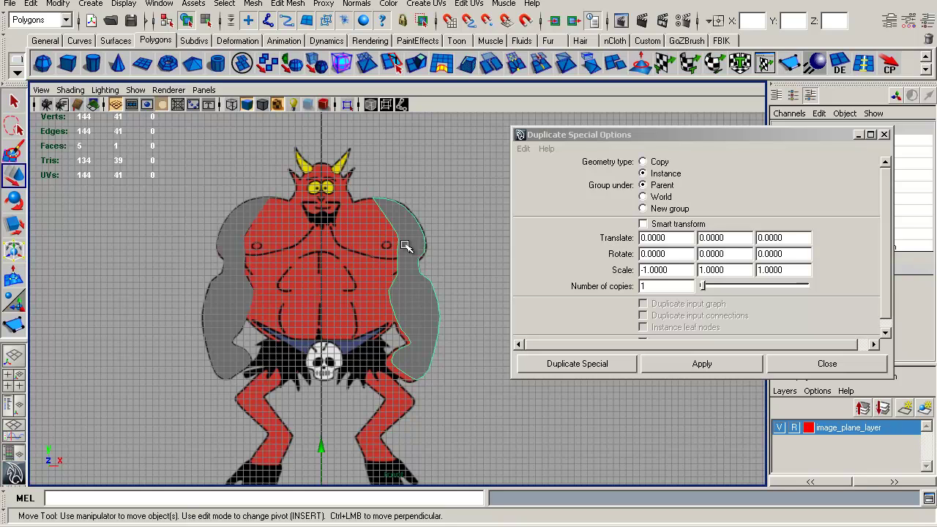
scroll(428, 270, "up", 3)
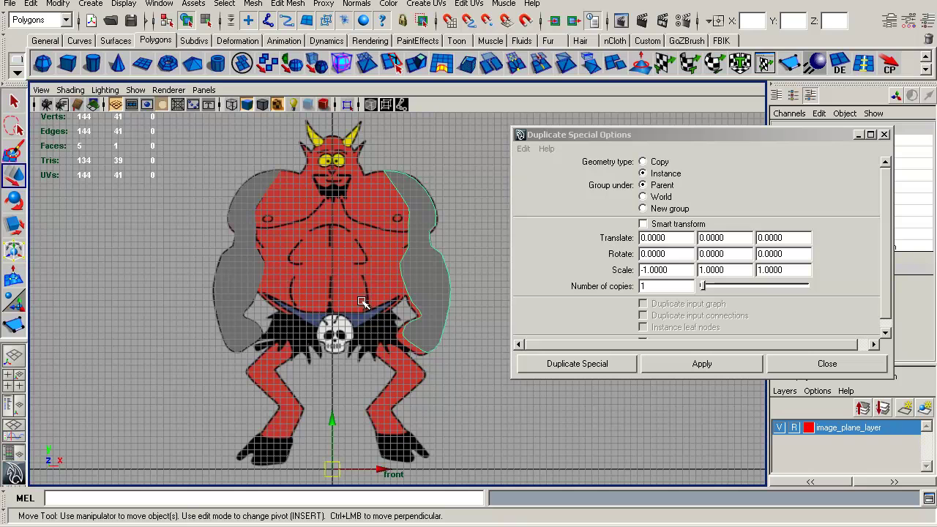
right_click_drag(362, 304, 394, 318, "alt")
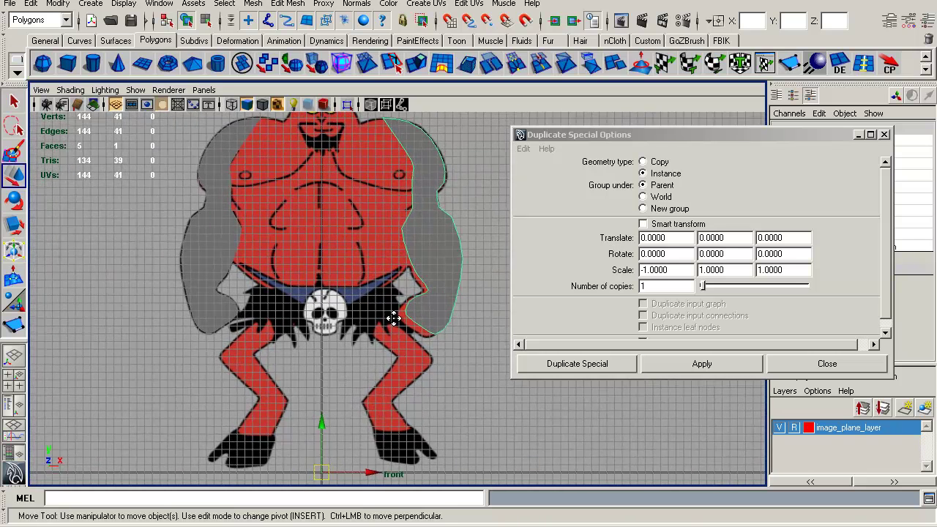
middle_click_drag(393, 318, 407, 252, "alt")
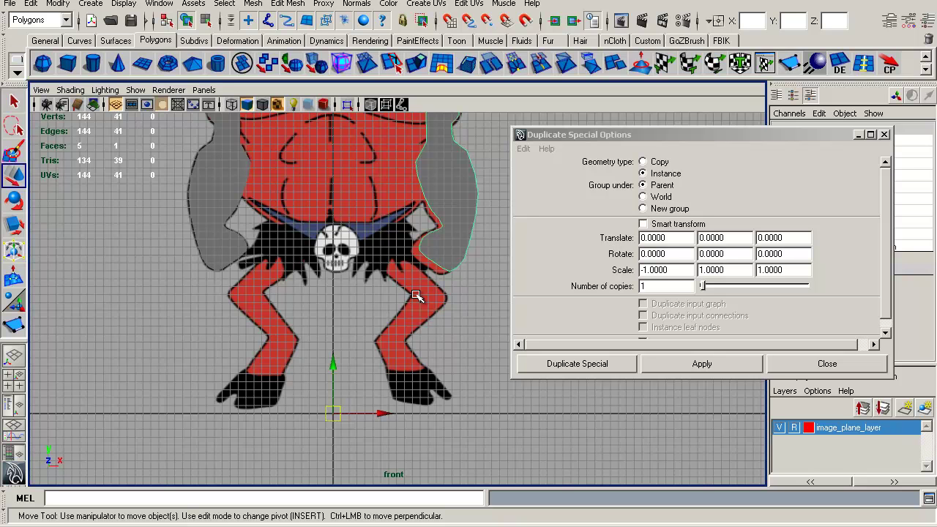
right_click_drag(314, 245, 257, 287, "alt")
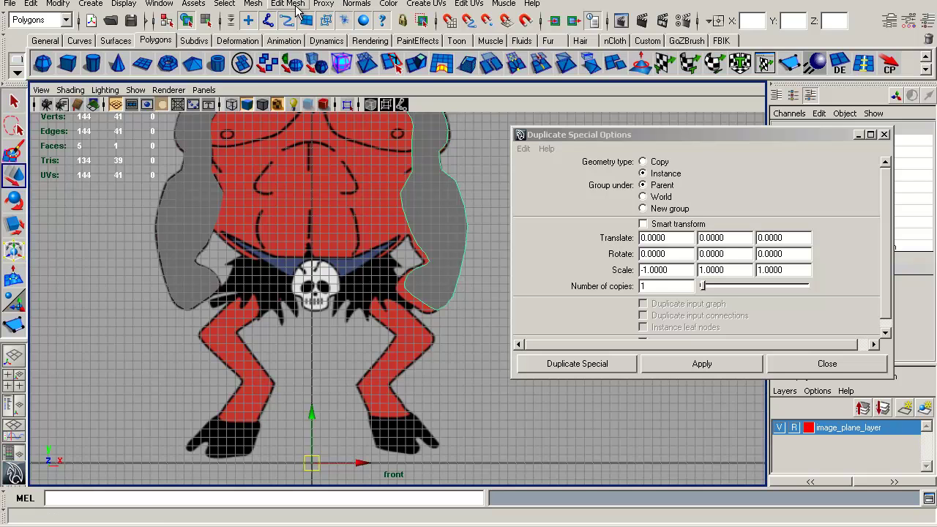
left_click(254, 4)
left_click(254, 4)
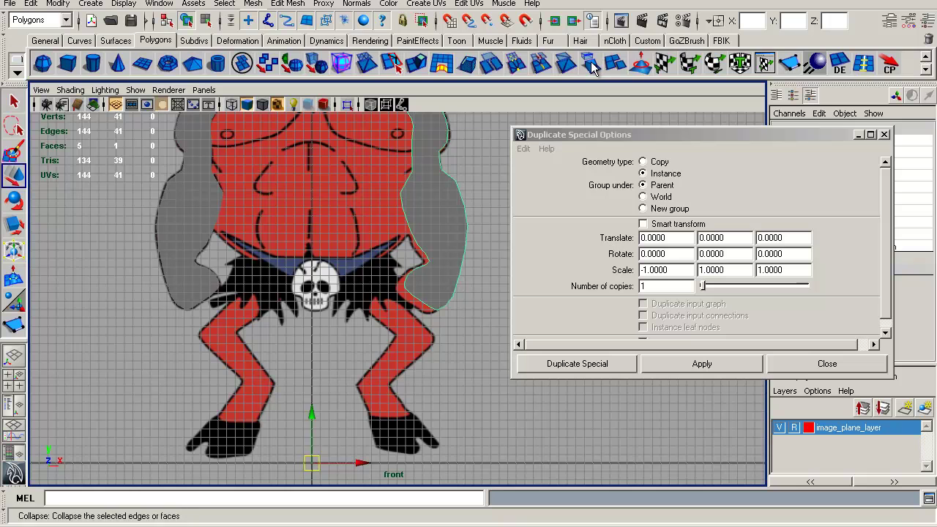
scroll(591, 66, "down", 1)
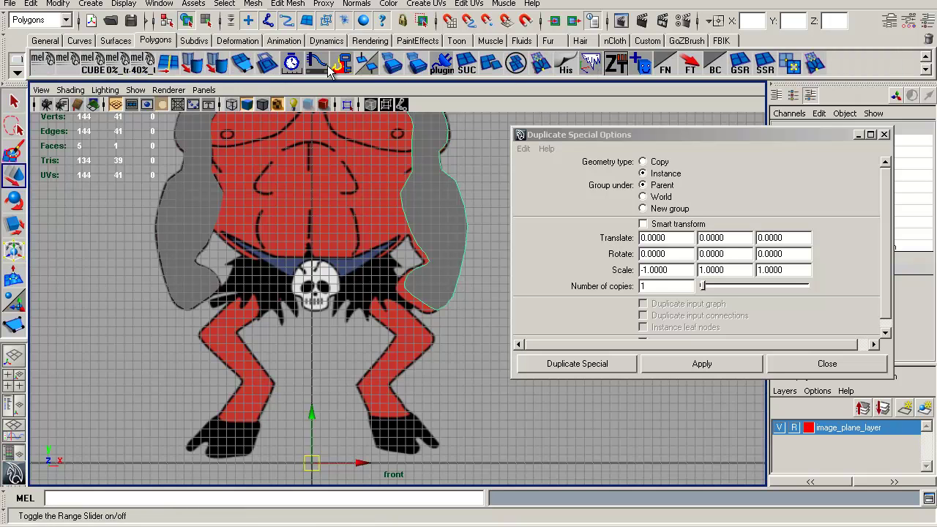
Add the Create Polygon Tool to the Polygons shelf
scroll(538, 73, "up", 1)
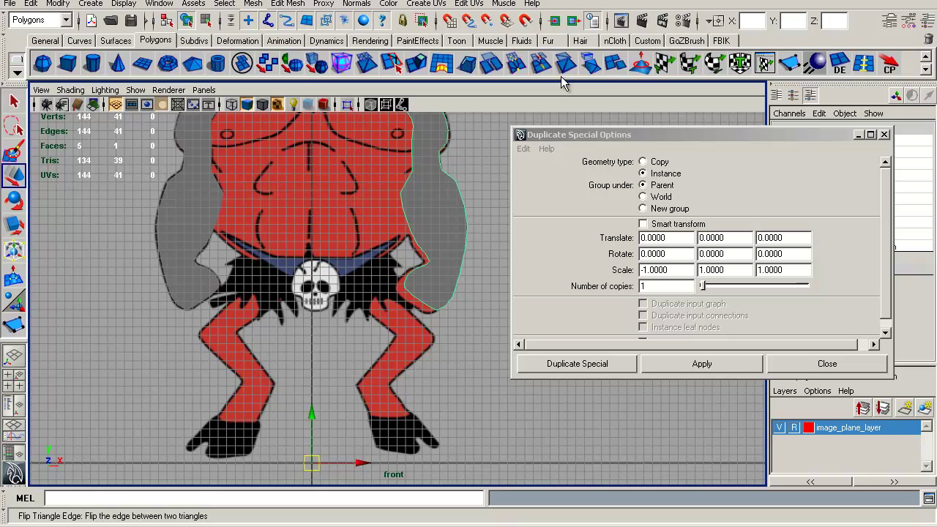
scroll(639, 65, "down", 1)
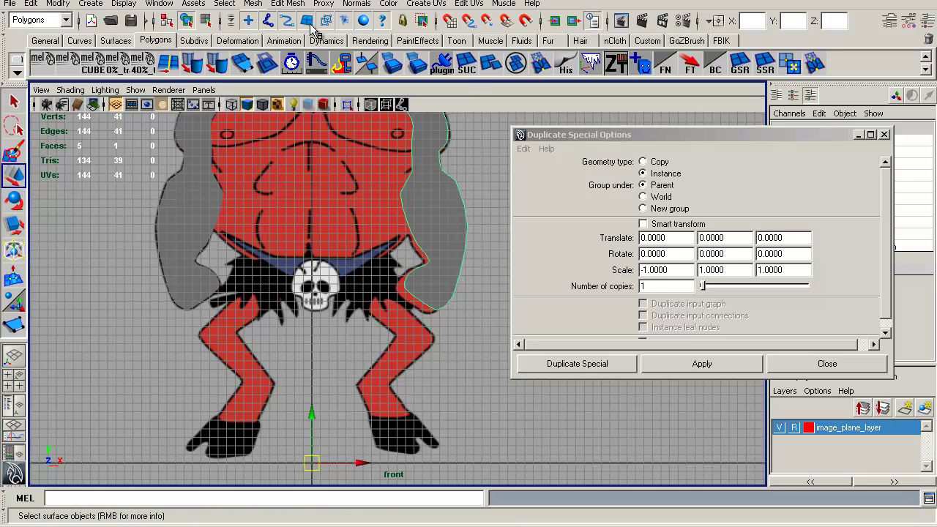
left_click(253, 6)
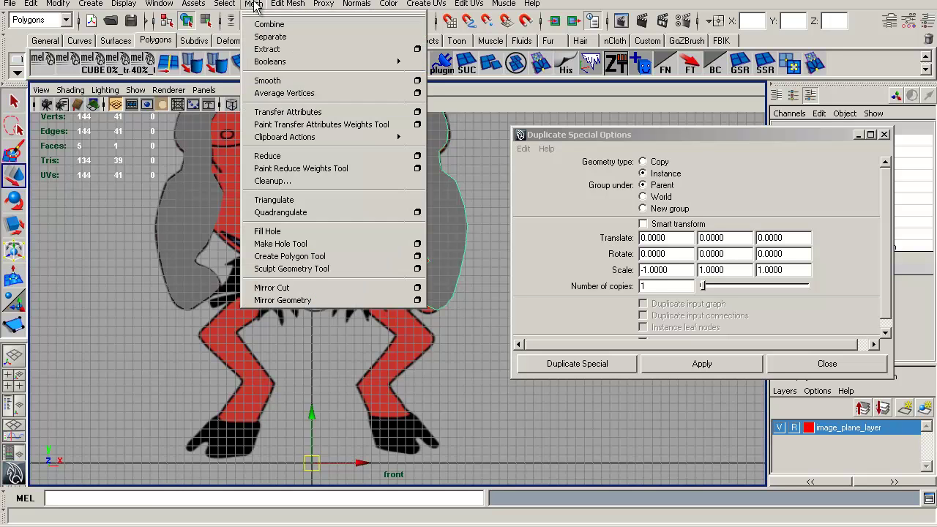
left_click(319, 260, "ctrl+shift")
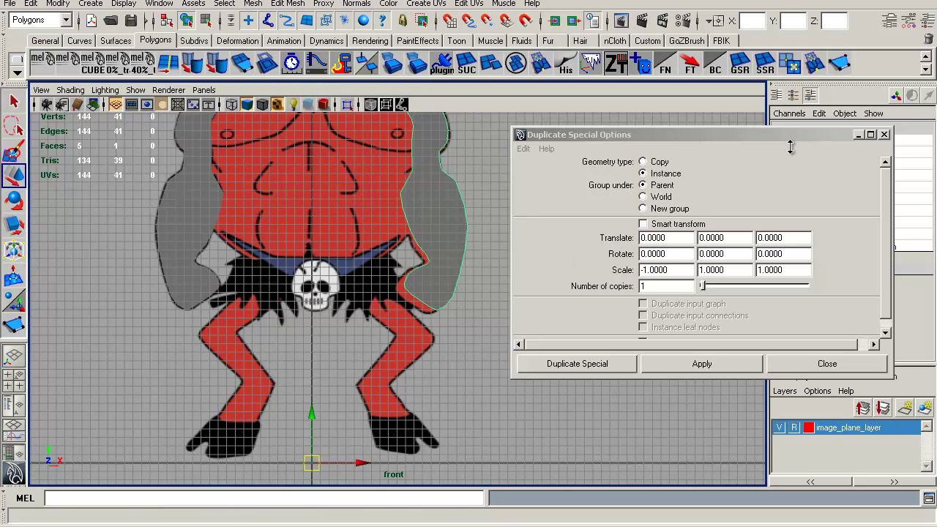
Start a new polygon for the leg beside the left arm, placing points from the blue belt down the outer thigh to just above the knee
left_click(838, 64)
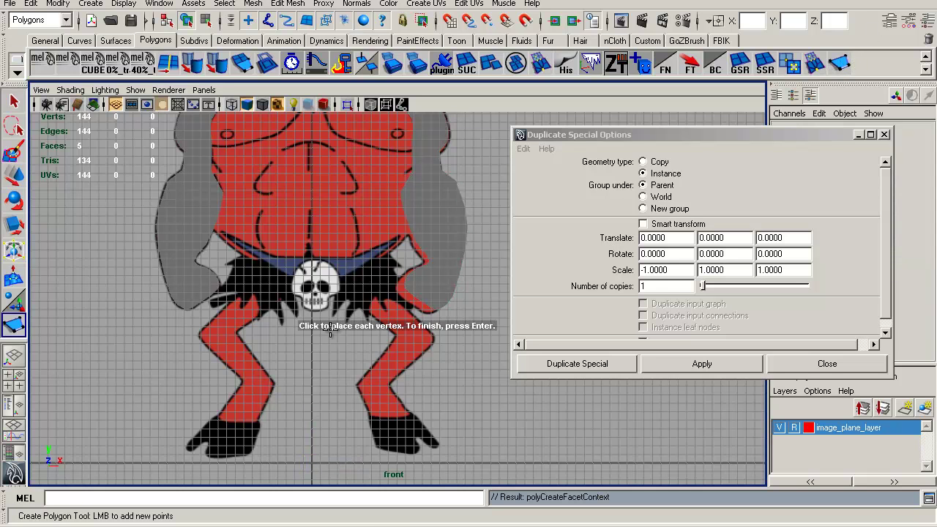
middle_click_drag(360, 228, 389, 212, "alt")
right_click_drag(387, 278, 439, 392, "alt")
middle_click_drag(372, 311, 457, 320, "alt")
right_click_drag(457, 319, 459, 349, "alt")
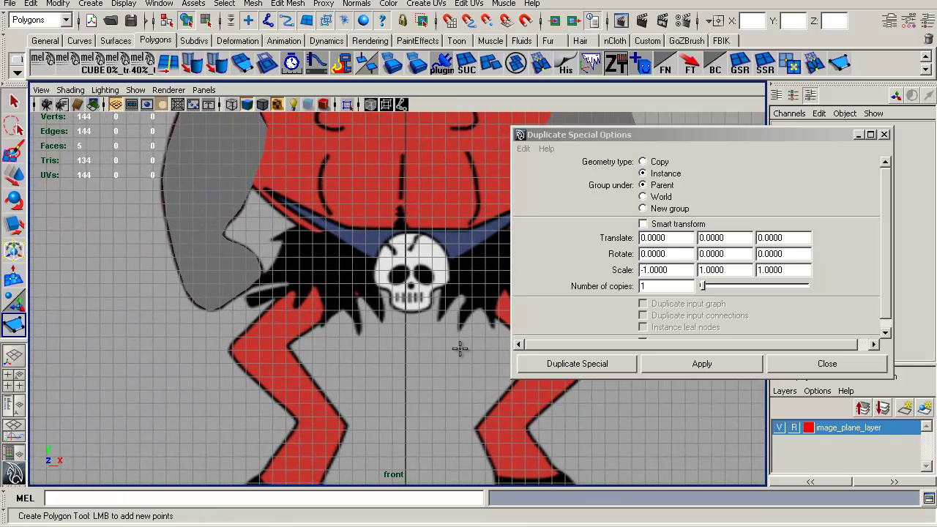
left_click(336, 234)
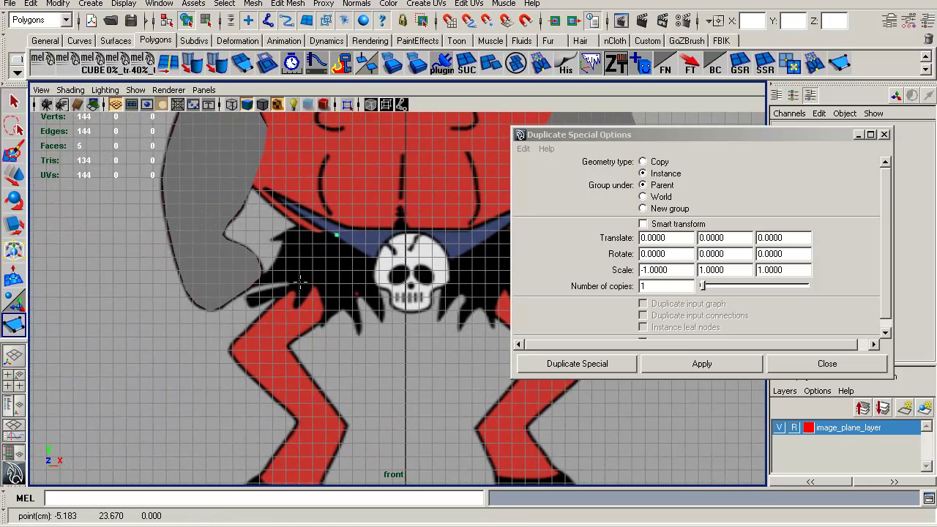
left_click(270, 307)
middle_click_drag(284, 354, 338, 281, "alt")
right_click_drag(338, 281, 328, 292, "alt")
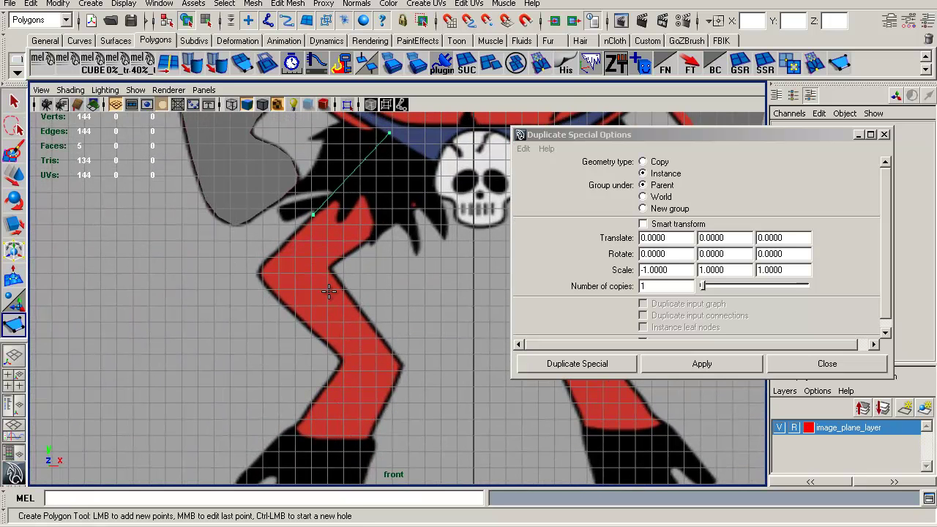
left_click(269, 256)
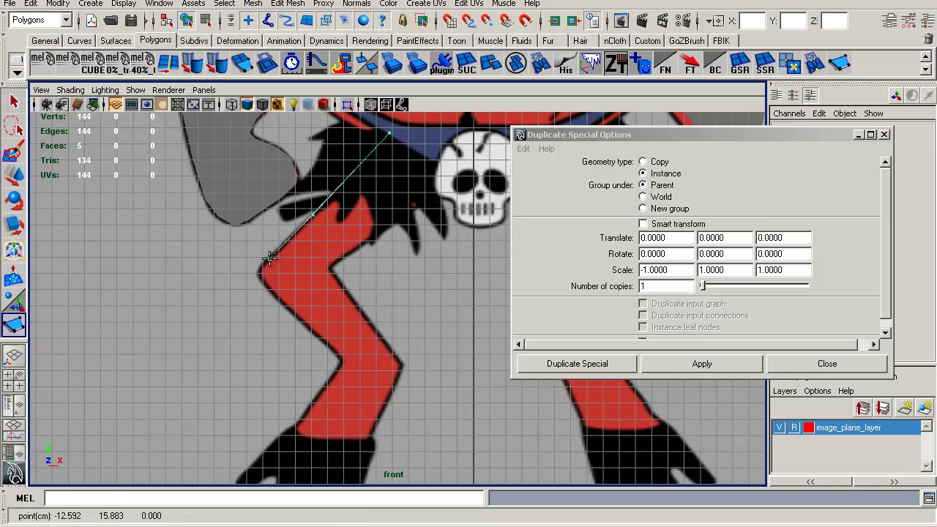
Trace the leg polygon's outline around the pointed outer knee with closely spaced points
middle_click_drag(287, 283, 305, 292, "alt")
right_click_drag(307, 294, 384, 355, "alt")
middle_click_drag(331, 268, 359, 289, "alt")
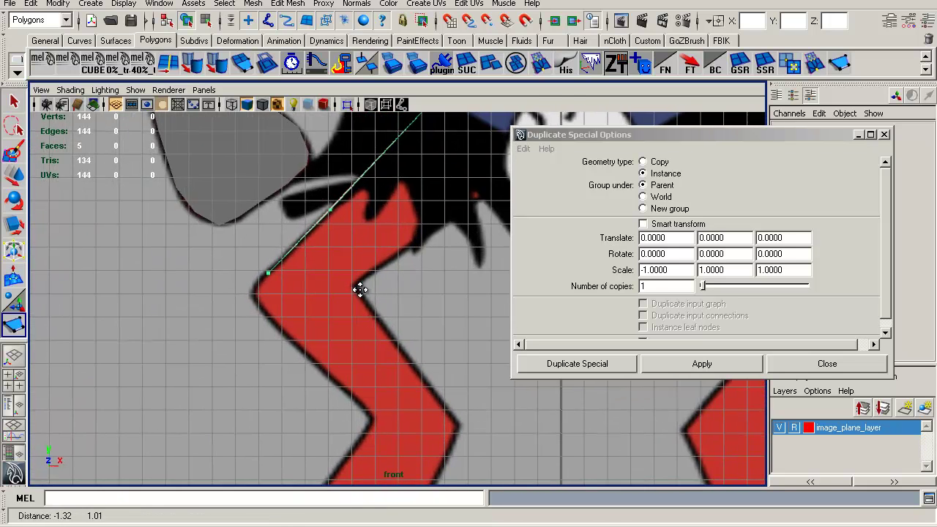
right_click_drag(362, 293, 446, 387, "alt")
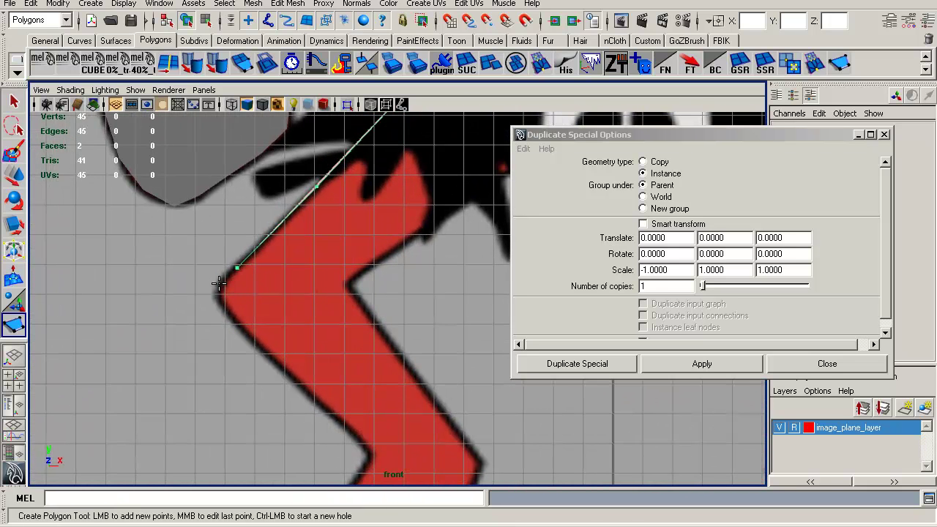
left_click(219, 284)
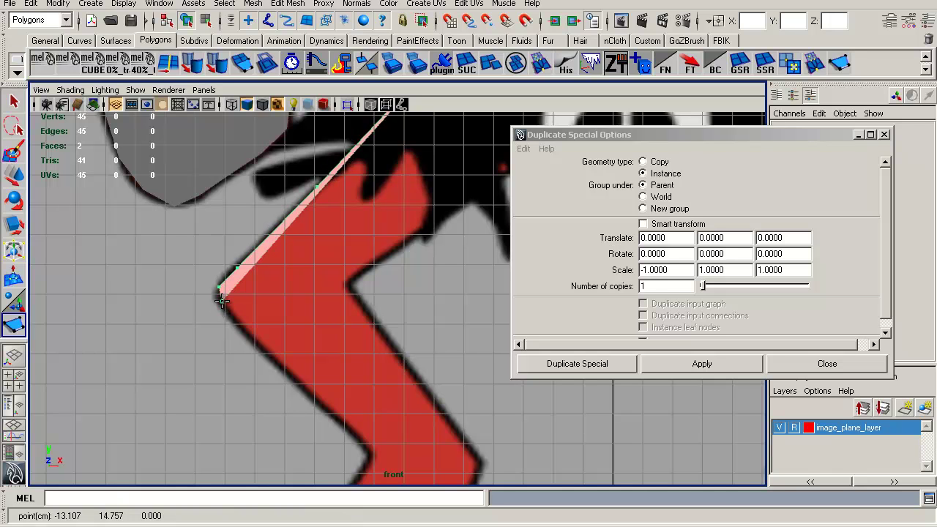
left_click(235, 319)
middle_click_drag(328, 352, 325, 318, "alt")
right_click_drag(324, 317, 284, 295, "alt")
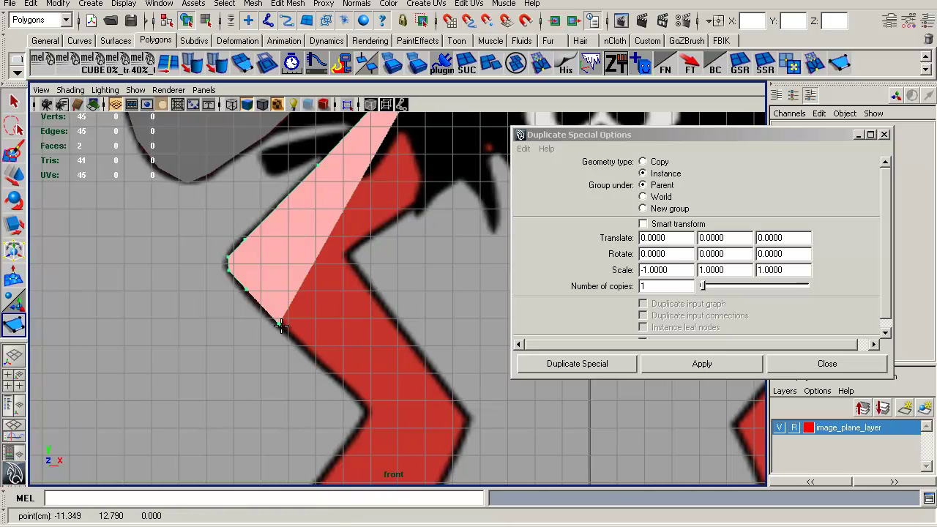
Continue the leg outline from below the knee along the outer edge to the inward bend above the hoof
middle_click_drag(339, 356, 320, 312, "alt")
right_click_drag(320, 312, 275, 297, "alt")
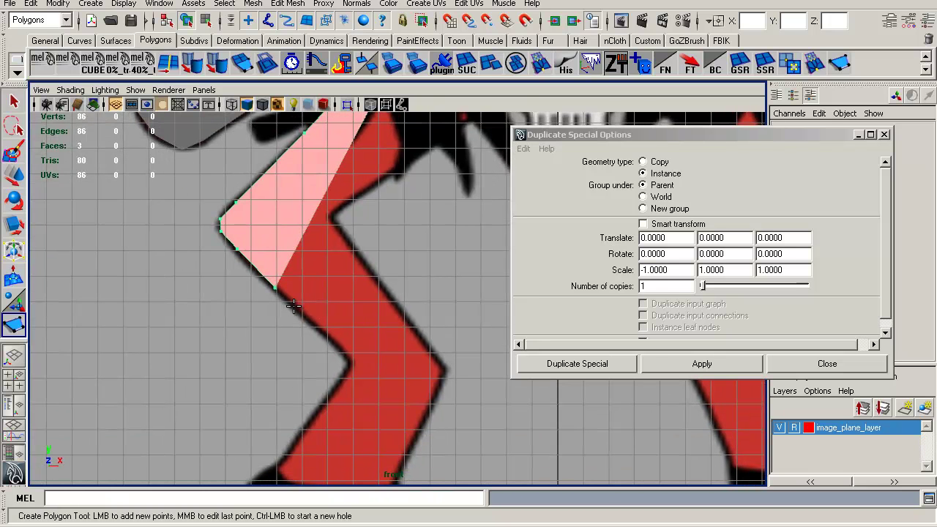
middle_click_drag(367, 339, 363, 355, "alt")
right_click_drag(364, 356, 312, 320, "alt")
middle_click_drag(338, 341, 318, 334, "alt")
right_click_drag(318, 334, 299, 327, "alt")
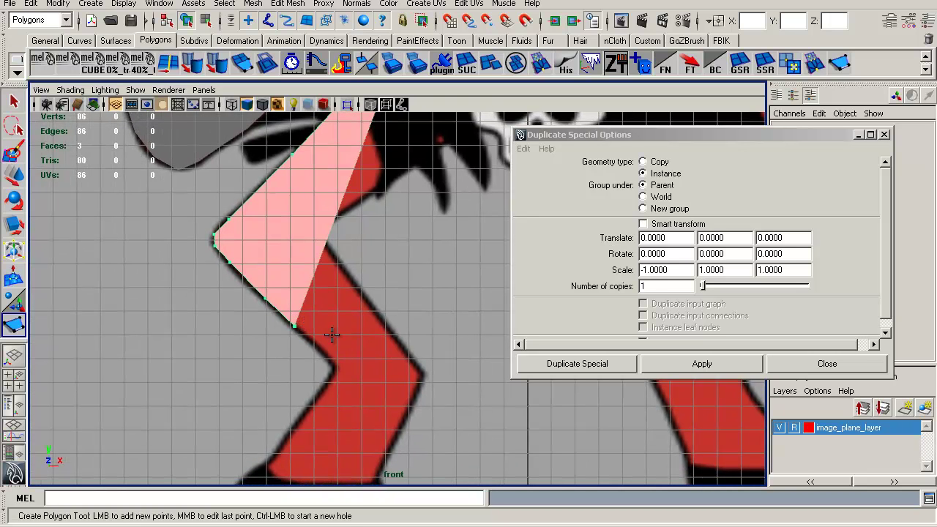
middle_click_drag(332, 334, 339, 309, "alt")
right_click_drag(338, 309, 329, 348, "alt")
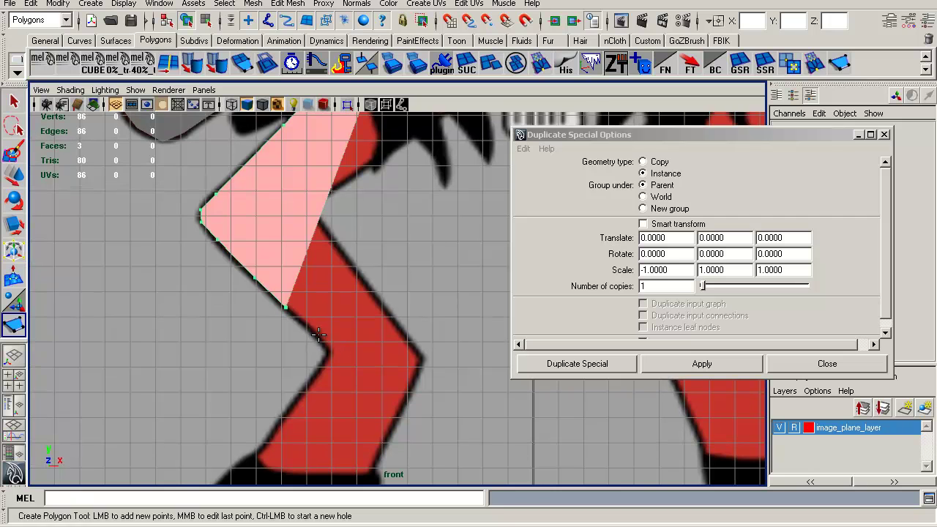
left_click_drag(327, 348, 327, 347)
middle_click_drag(391, 306, 425, 258, "alt")
right_click_drag(387, 276, 324, 299, "alt")
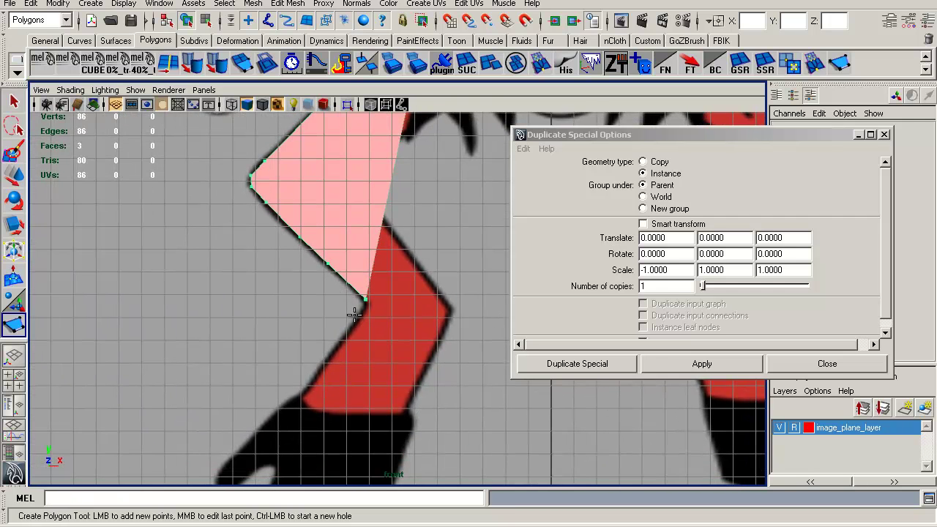
Trace the leg outline from the inward bend down to the hoof and around the first corner of the ankle
left_click_drag(348, 325, 335, 352)
middle_click_drag(329, 364, 354, 299, "alt")
right_click_drag(354, 304, 396, 386, "alt")
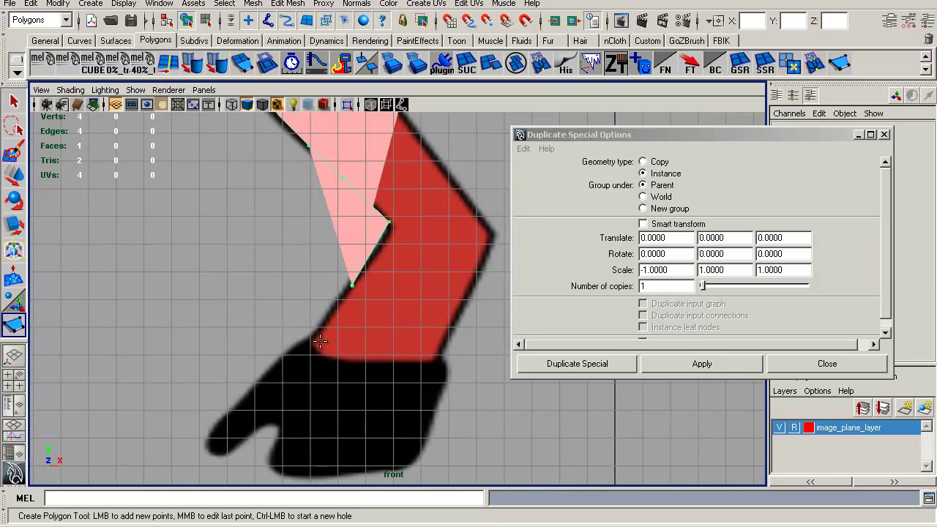
left_click_drag(315, 333, 315, 335)
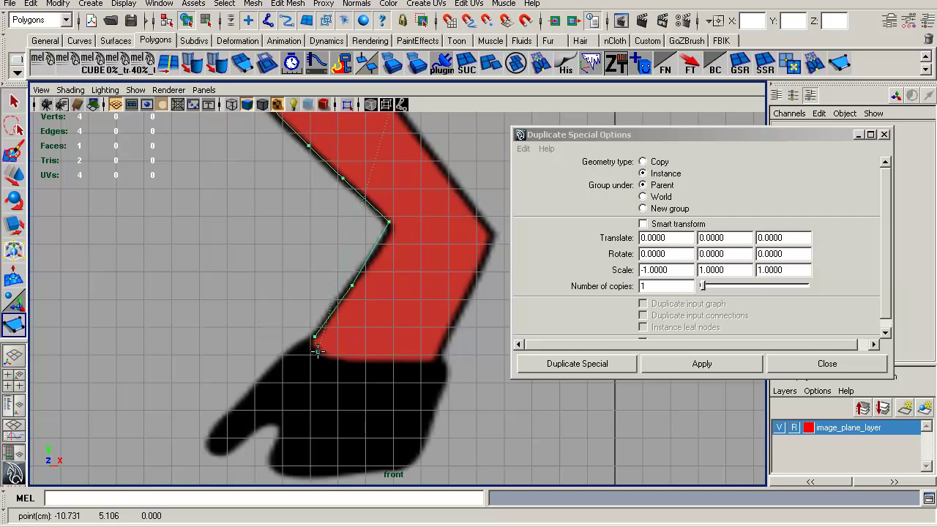
left_click_drag(335, 352, 339, 356)
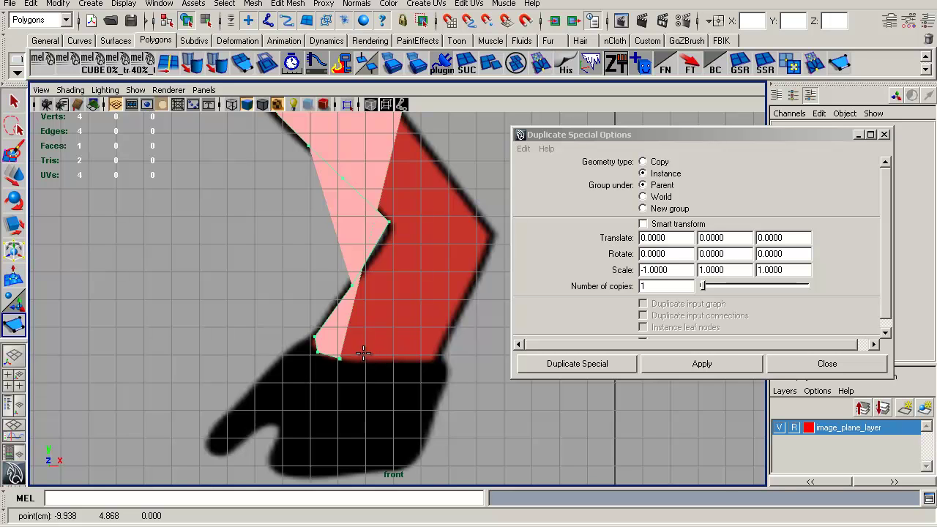
left_click(373, 360)
left_click(401, 366)
left_click(411, 368)
left_click(441, 366)
left_click(446, 363)
left_click(451, 356)
left_click(454, 343)
left_click(458, 325)
left_click(460, 301)
left_click(468, 276)
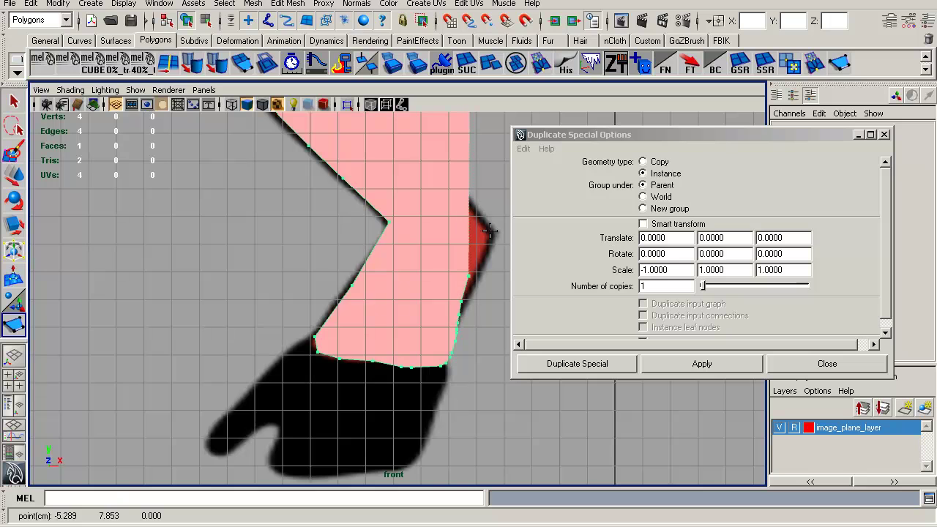
key("BackSpace")
key("BackSpace")
key("BackSpace")
key("BackSpace")
key("BackSpace")
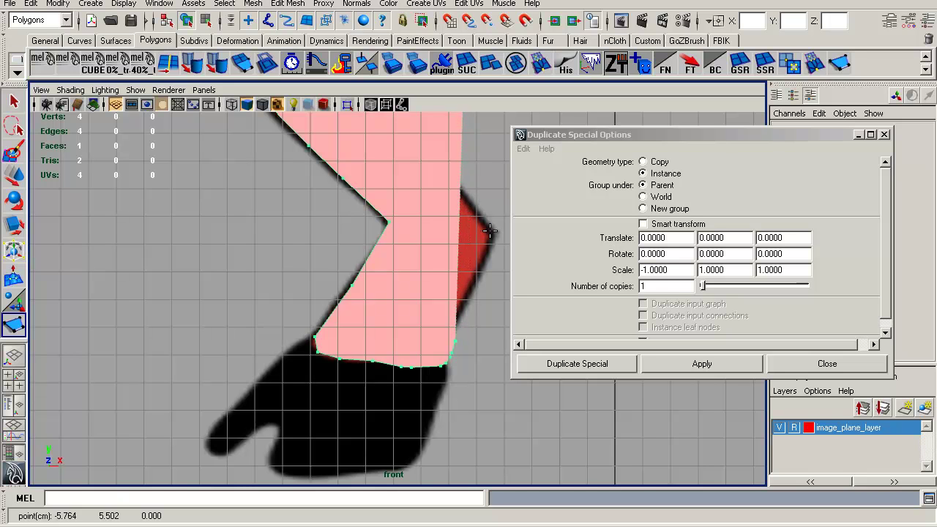
key("BackSpace")
key("BackSpace")
key("BackSpace")
middle_click_drag(373, 235, 402, 342, "alt")
right_click_drag(293, 277, 176, 281, "alt")
middle_click_drag(349, 286, 347, 391, "alt")
right_click_drag(280, 305, 152, 166, "alt")
middle_click_drag(385, 310, 300, 343, "alt")
right_click_drag(274, 289, 203, 253, "alt")
middle_click_drag(375, 294, 339, 306, "alt")
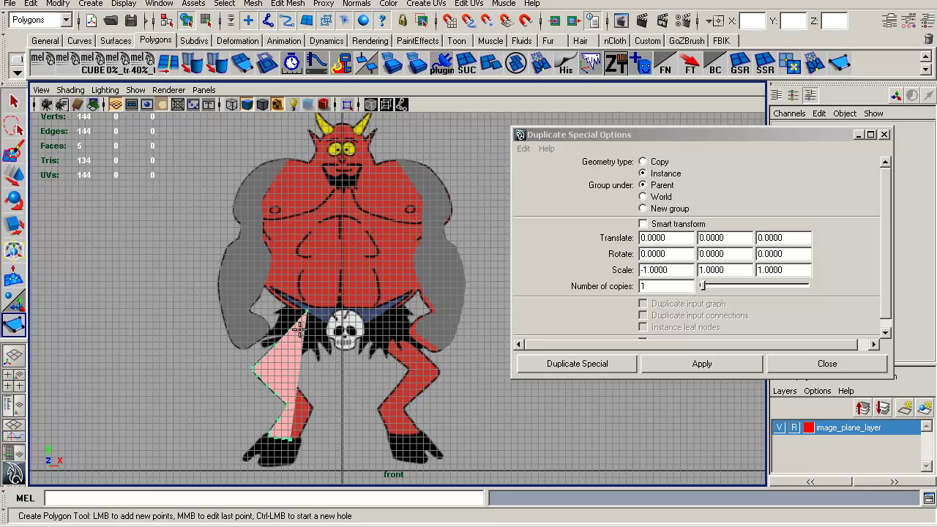
right_click_drag(291, 404, 400, 378, "alt")
middle_click_drag(400, 378, 458, 268, "alt")
right_click_drag(458, 268, 370, 384, "alt")
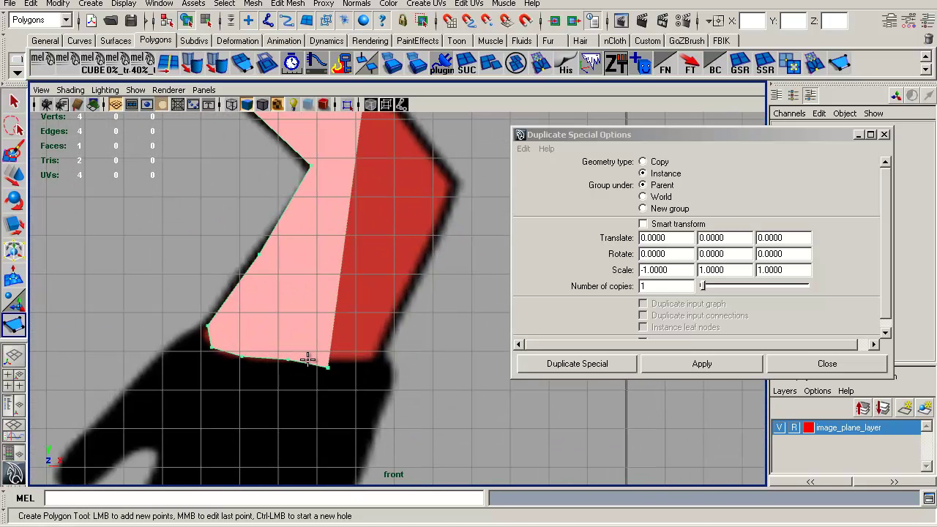
key("BackSpace")
key("BackSpace")
Trace the leg outline across the ankle along the hoof's upper edge and up the inner side to the crook of the knee
left_click_drag(373, 356, 308, 362)
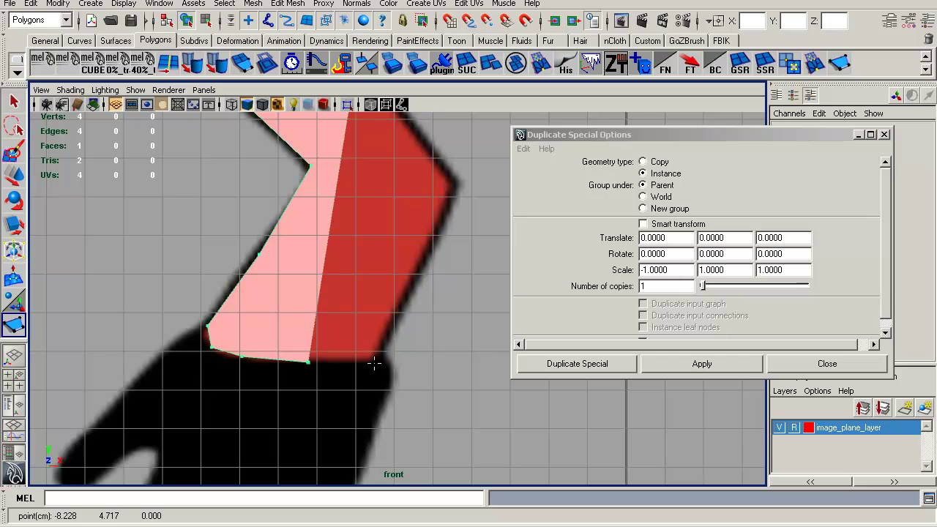
left_click(377, 359)
middle_click_drag(403, 289, 343, 393, "alt")
left_click_drag(364, 356, 372, 350)
left_click(398, 294)
left_click(357, 261)
mouse_move(372, 280)
middle_mouse_down()
mouse_move(391, 283)
mouse_move(345, 227)
mouse_move(410, 353)
middle_mouse_up()
mouse_move(409, 353)
left_mouse_down()
mouse_move(320, 280)
mouse_move(298, 296)
mouse_move(335, 274)
mouse_move(236, 293)
mouse_move(403, 393)
mouse_move(318, 274)
mouse_move(263, 253)
mouse_move(287, 232)
left_mouse_up()
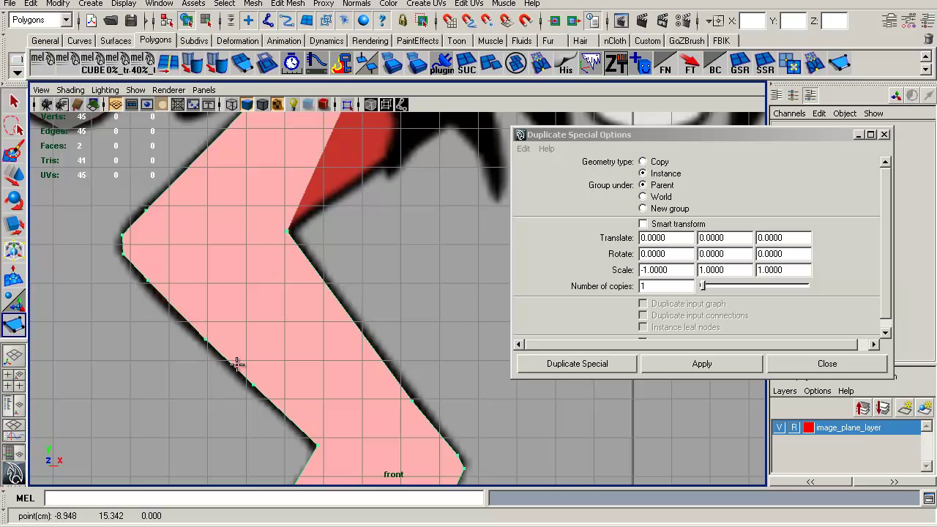
Extend the leg outline from the crook of the knee up the inner thigh to the loincloth's fringe
middle_click_drag(293, 265, 303, 268, "alt")
middle_click_drag(328, 237, 297, 411, "alt")
left_click_drag(257, 363, 272, 351)
left_click_drag(333, 308, 342, 299)
middle_click_drag(342, 259, 292, 349, "alt")
right_click_drag(292, 350, 246, 348, "alt")
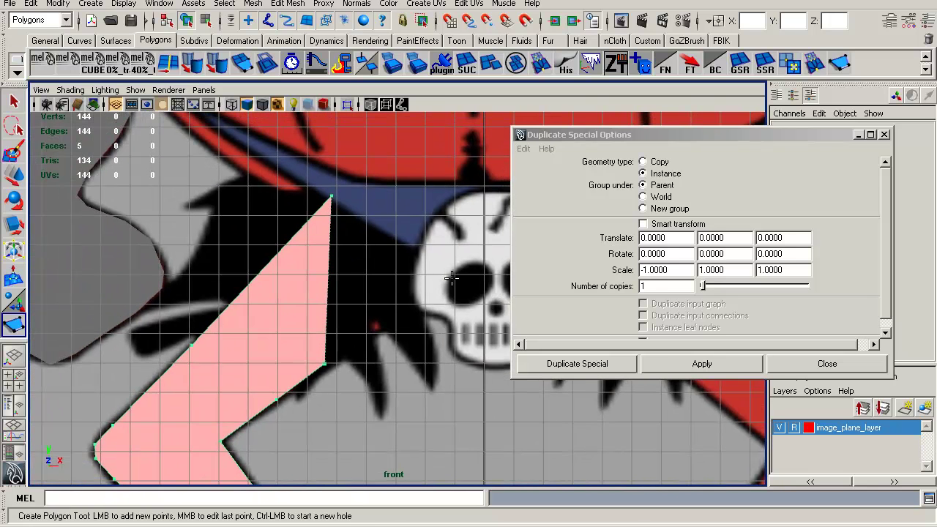
Carry the inner thigh edge under the loincloth to the skull, complete the leg polygon and switch to the Move tool
middle_click_drag(344, 329, 308, 379, "alt")
left_click_drag(280, 382, 365, 293)
right_click_drag(385, 308, 115, 154, "alt")
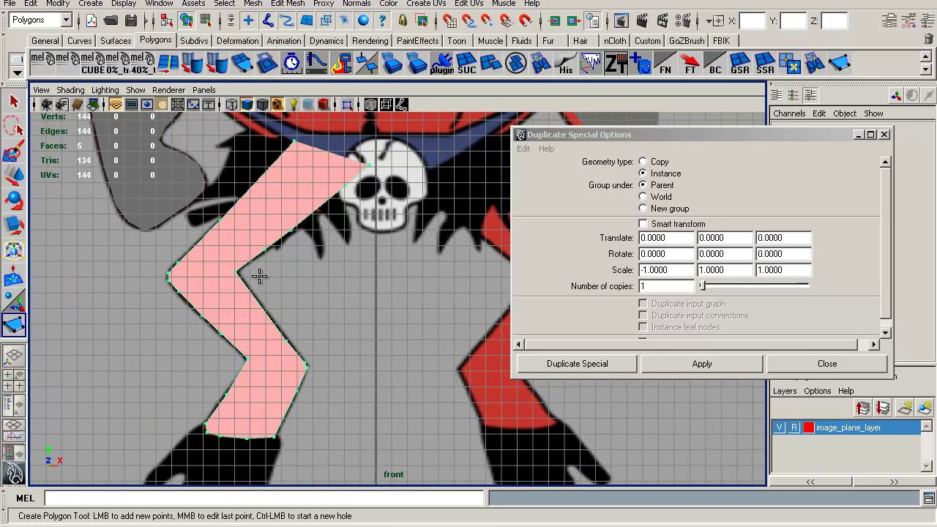
key("Return")
key("w")
right_click_drag(256, 215, 213, 183, "alt")
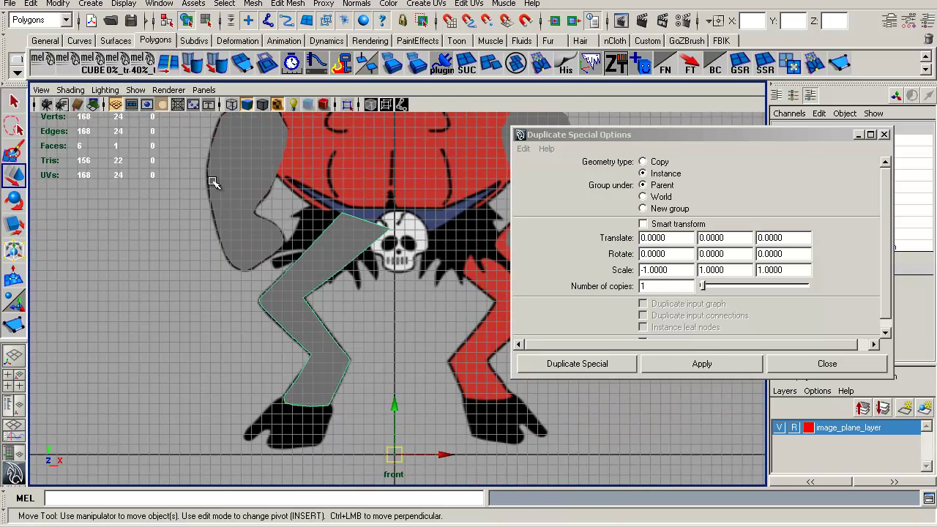
Mirror the leg as an instance with an X scale of -1 and move the copy about 1.2 cm along X onto the reference leg
left_click(697, 368)
middle_click_drag(373, 285, 236, 285, "alt")
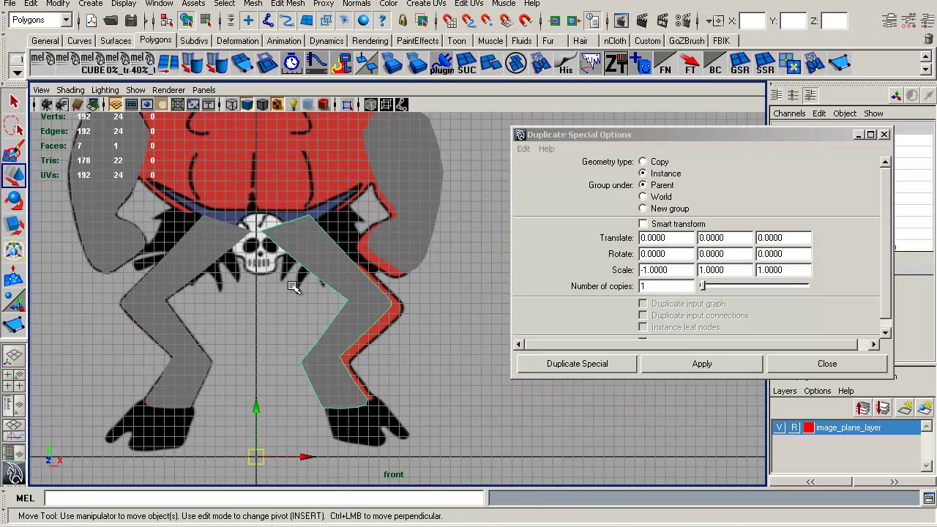
middle_click_drag(325, 276, 325, 280, "alt")
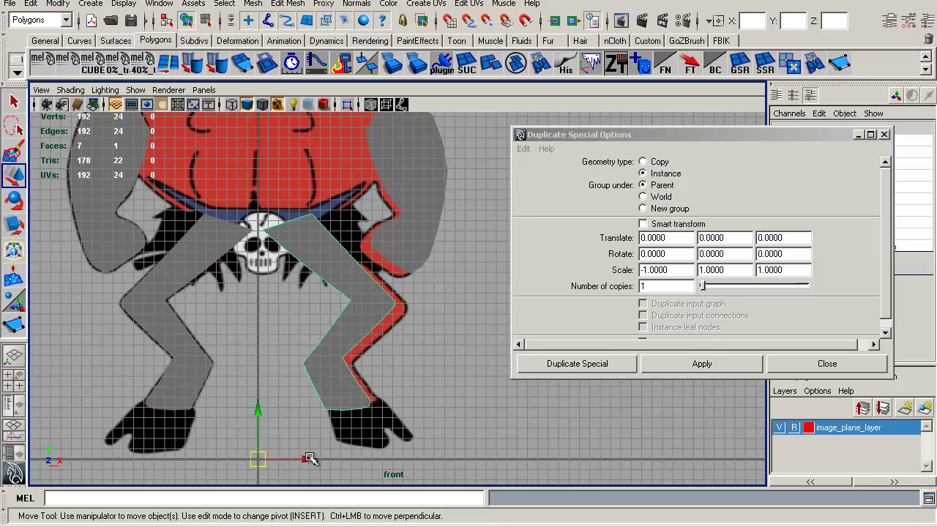
left_click_drag(309, 458, 323, 458)
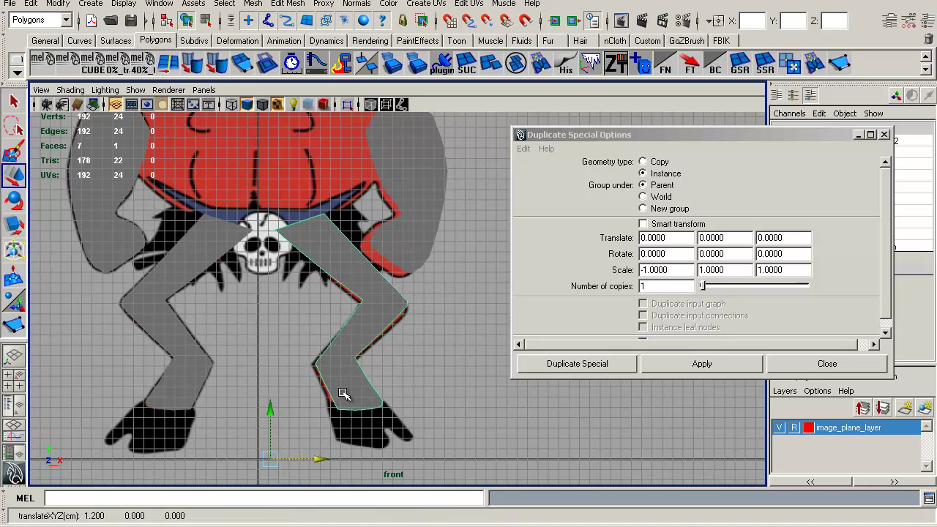
Examine the mirrored leg's fit against the reference image, from the hoof up to the loincloth and torso
middle_click_drag(366, 364, 378, 351, "alt")
right_click_drag(379, 352, 329, 378, "alt")
middle_click_drag(316, 359, 336, 294, "alt")
right_click_drag(379, 363, 399, 372, "alt")
middle_click_drag(312, 246, 318, 347, "alt")
right_click_drag(245, 292, 173, 233, "alt")
middle_click_drag(273, 366, 301, 424, "alt")
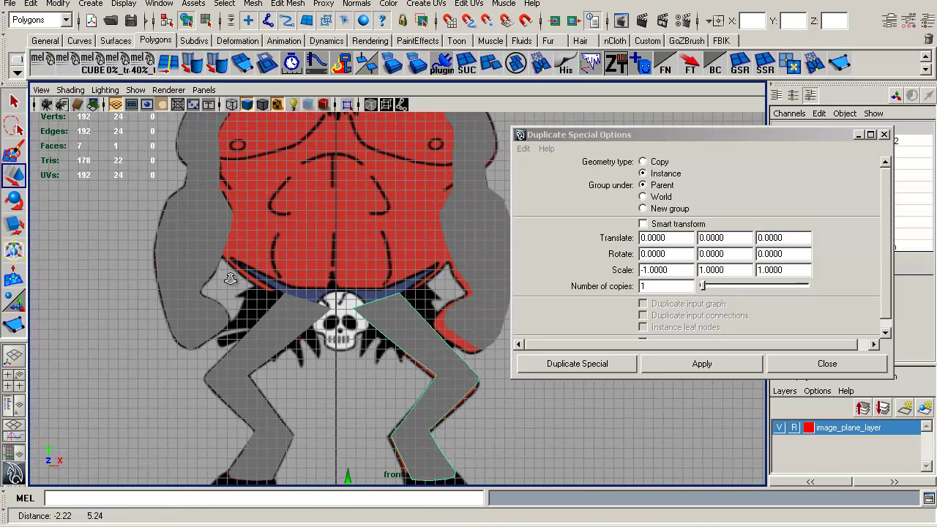
right_click_drag(301, 424, 256, 395, "alt")
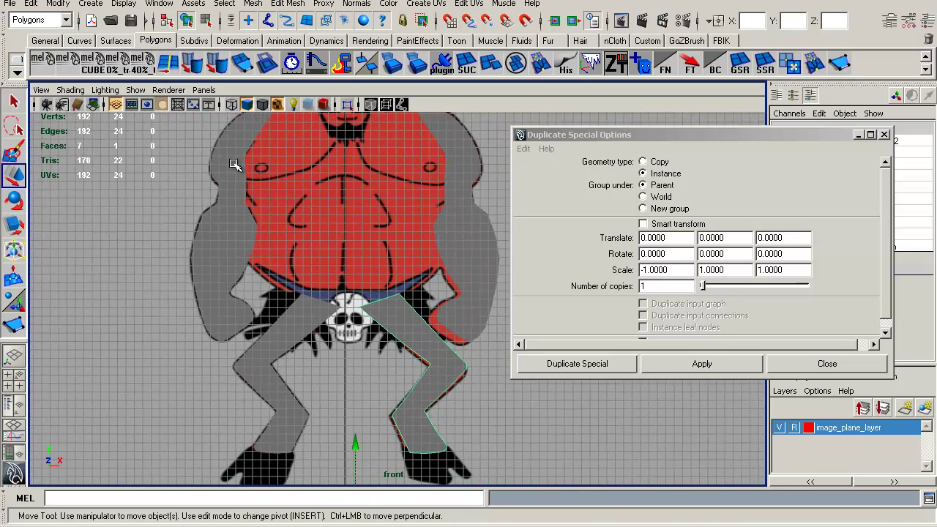
left_click(90, 4)
mouse_move(194, 3)
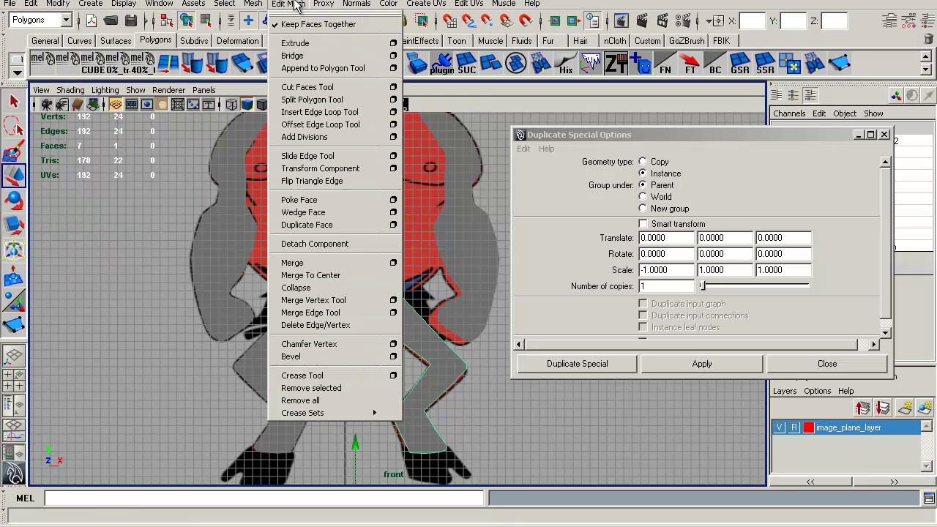
Start a new polygon at the ankle of the unmirrored leg and trace the hoof's outer edge down around the long toe's tip
left_click(288, 4)
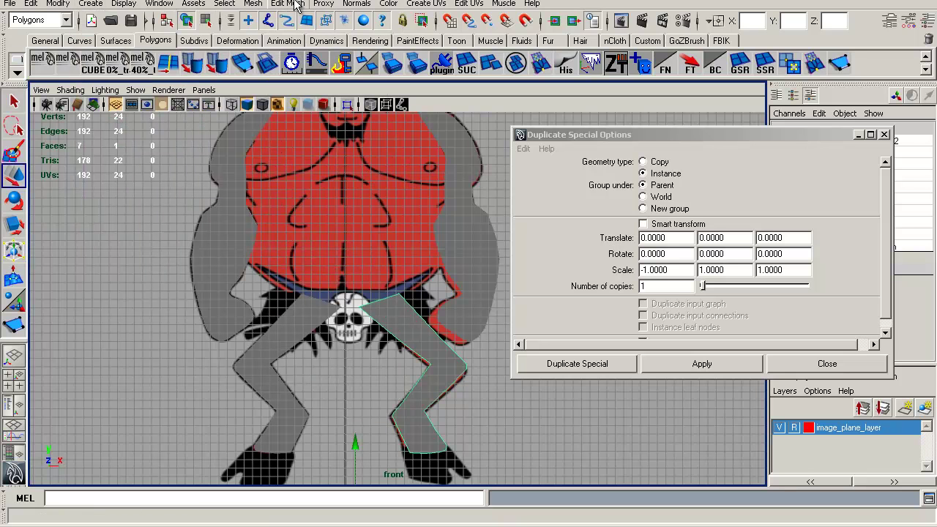
left_click(842, 64)
scroll(385, 425, "up", 3)
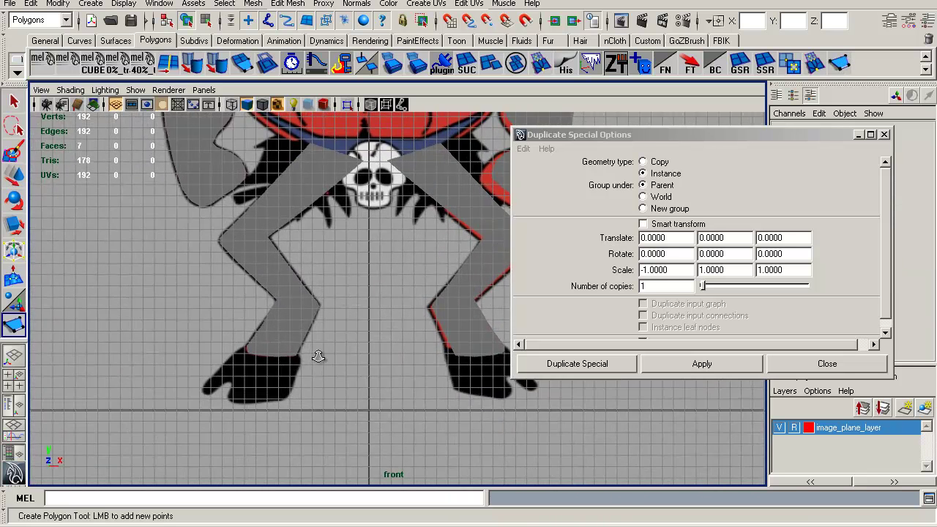
scroll(317, 356, "up", 3)
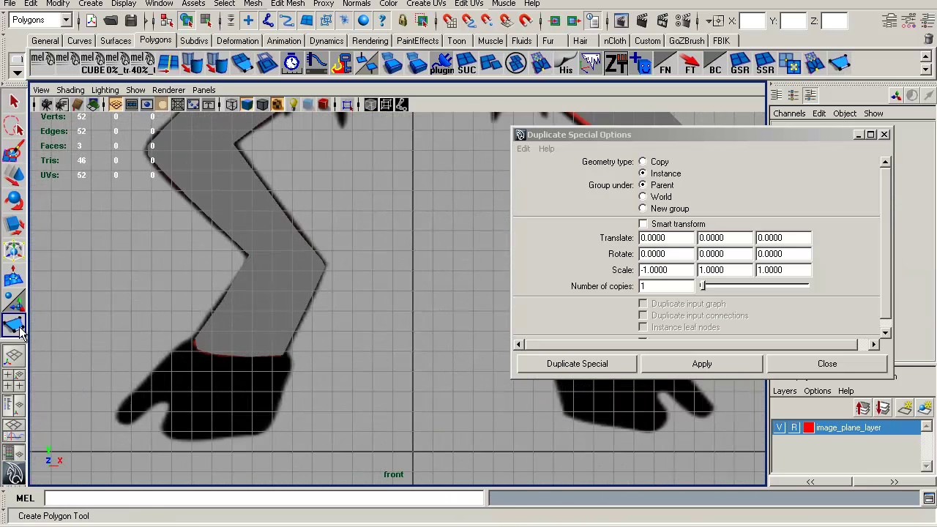
scroll(365, 387, "up", 2)
middle_click_drag(366, 387, 360, 329, "alt")
scroll(464, 377, "up", 2)
scroll(465, 377, "up", 1)
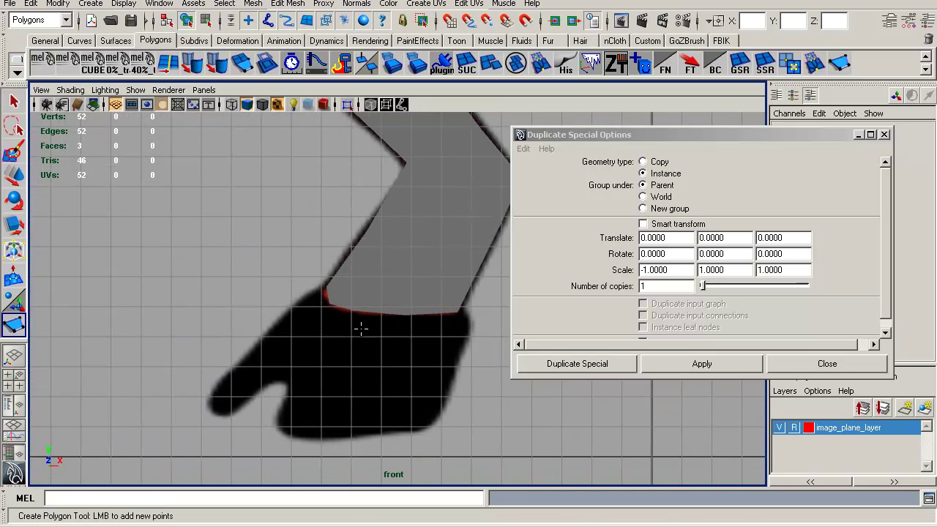
left_click(324, 287)
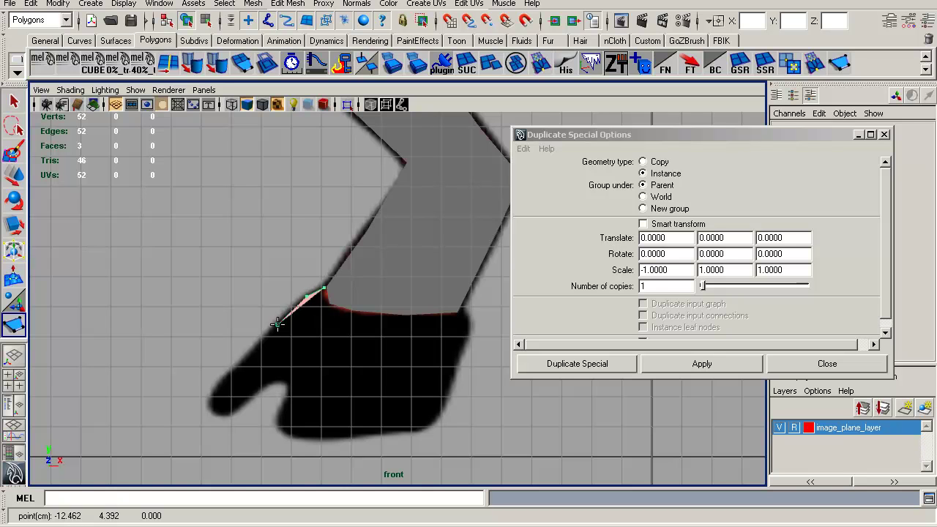
left_click(249, 353)
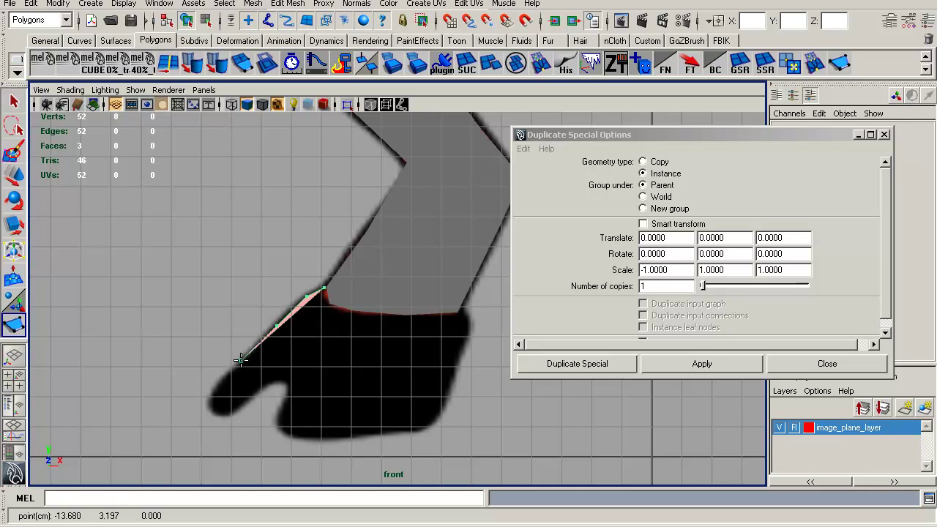
left_click(217, 381)
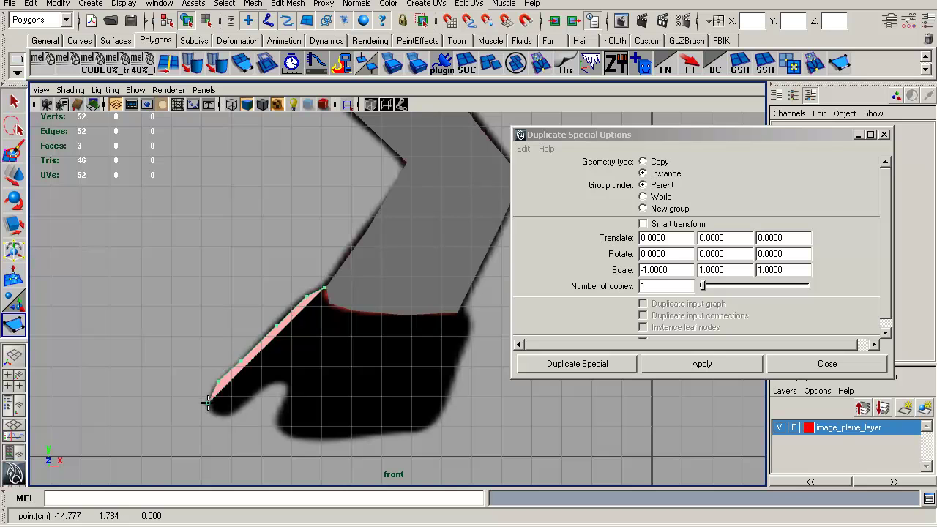
left_click(208, 402)
left_click(216, 415)
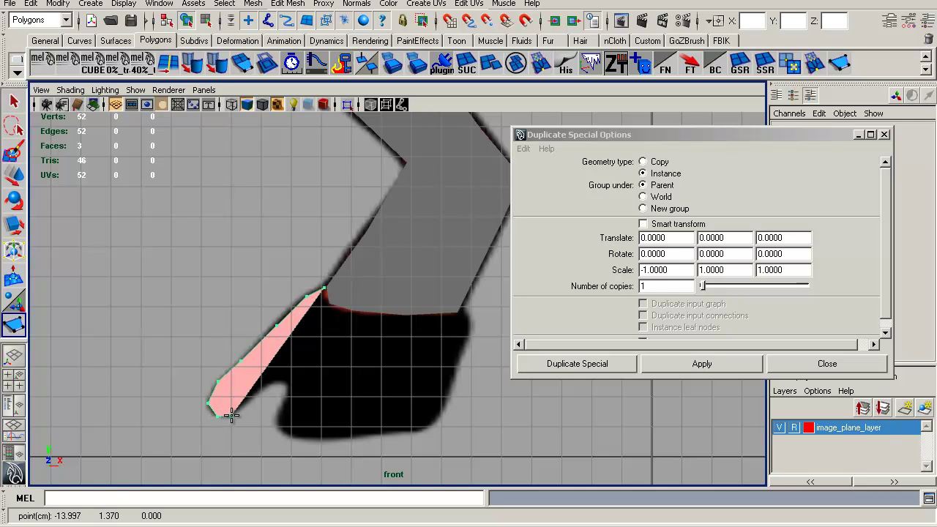
Extend the hoof outline through the notch between the toes and along the sole to the heel
left_click(262, 390)
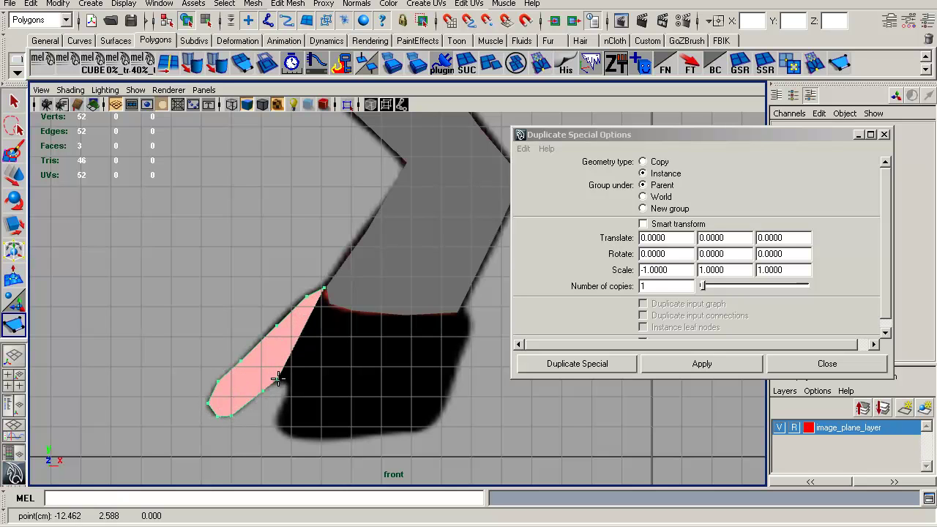
left_click(279, 379)
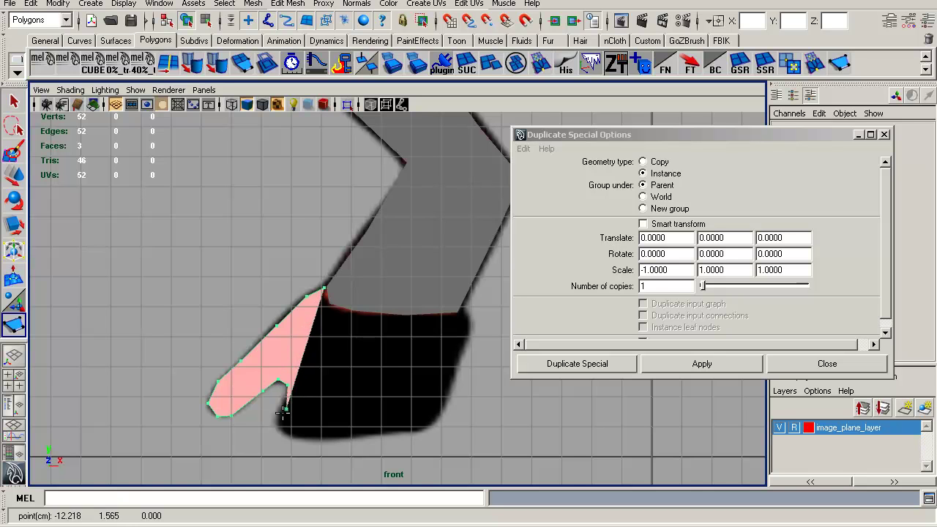
left_click(281, 414)
left_click(285, 432)
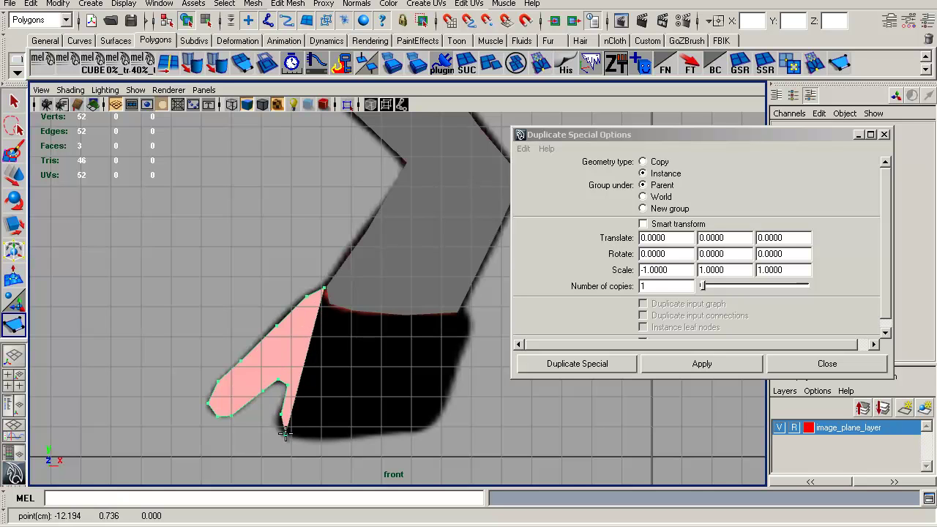
left_click_drag(305, 436, 323, 439)
left_click(377, 430)
middle_click_drag(453, 371, 360, 368, "alt")
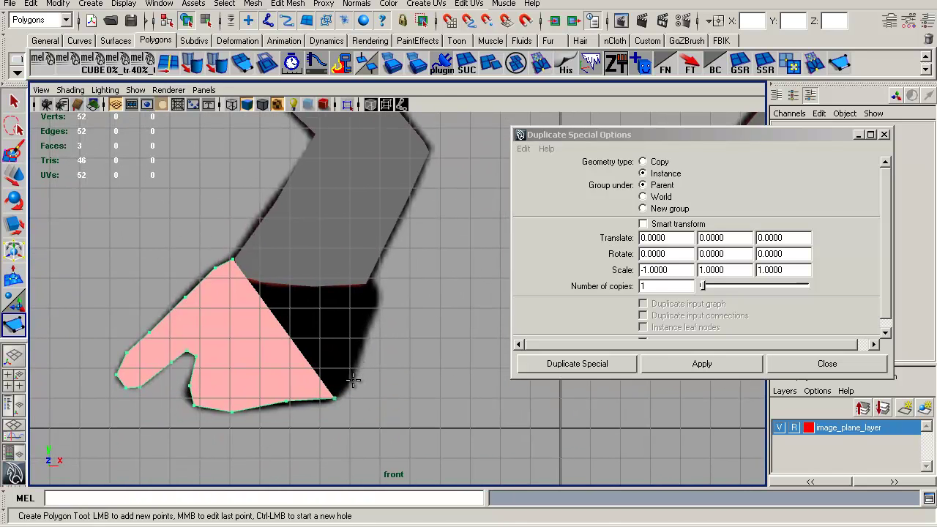
Trace the heel and the ankle edge back to the start, complete the hoof polygon and switch to the Move tool
left_click(355, 378)
left_click(360, 354)
left_click_drag(363, 344, 363, 335)
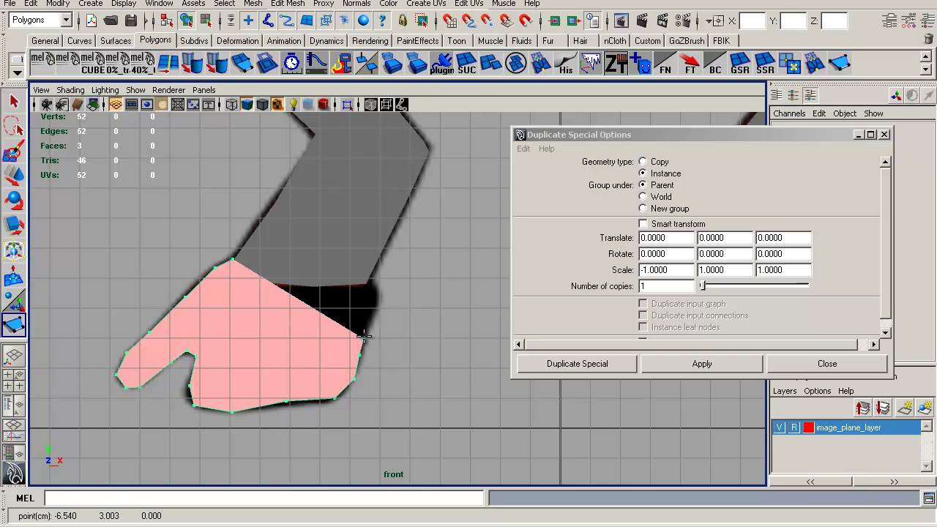
left_click(371, 313)
left_click_drag(372, 312, 235, 277)
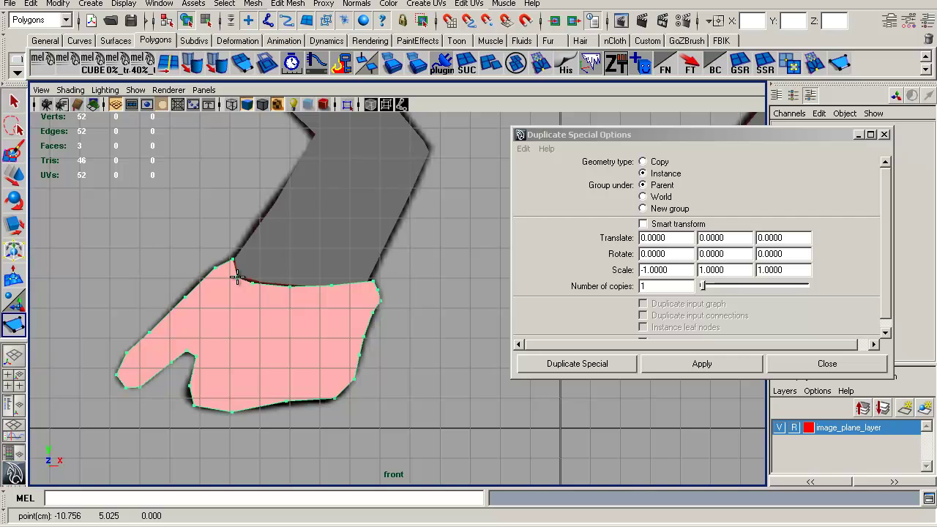
middle_click_drag(304, 270, 291, 285, "alt")
right_click_drag(290, 284, 329, 296, "alt")
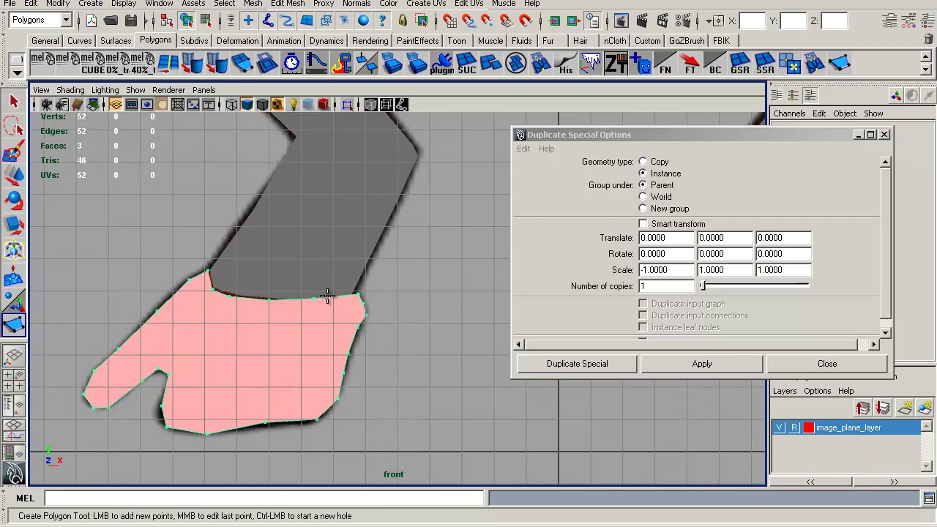
key("w")
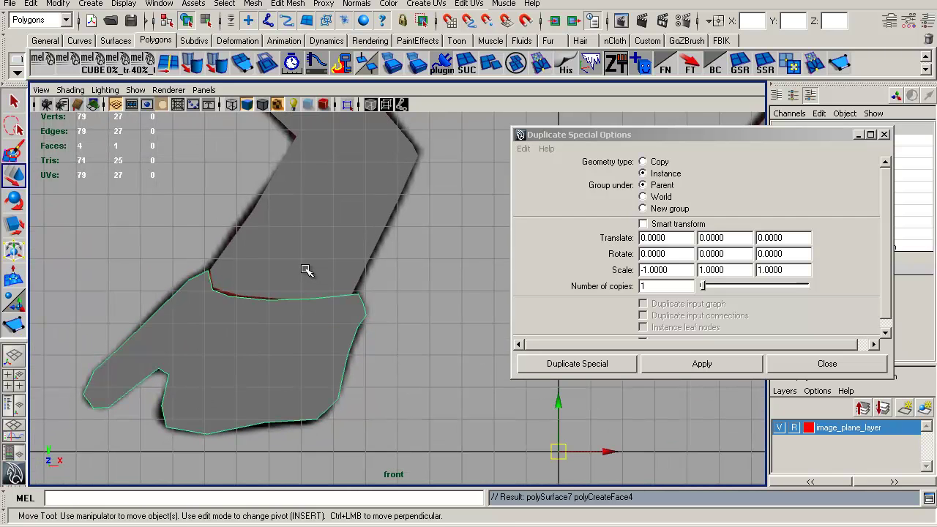
Adjust the hoof's vertices along the sole and beside the toe notch to fit the reference outline
right_click_drag(366, 266, 163, 203, "alt")
middle_click_drag(240, 273, 273, 310, "alt")
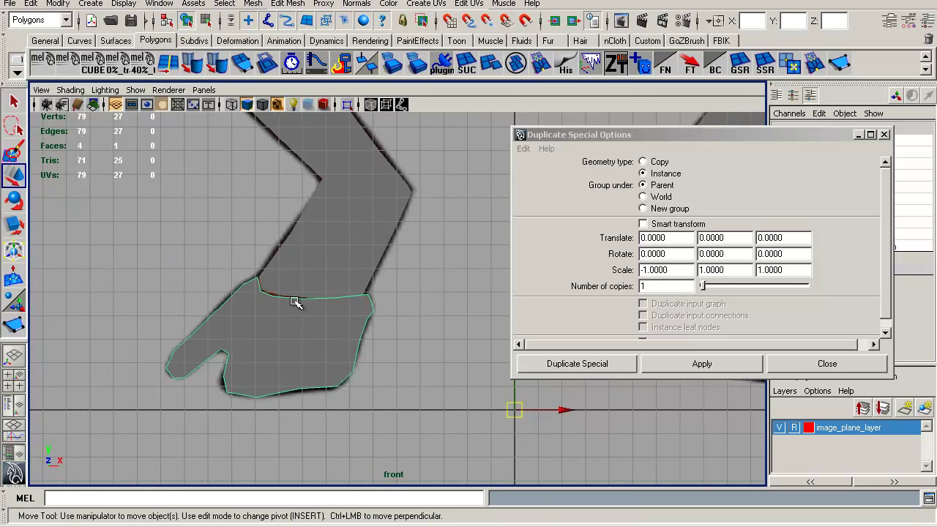
right_click_drag(261, 330, 272, 408, "alt")
right_click_drag(261, 275, 223, 276)
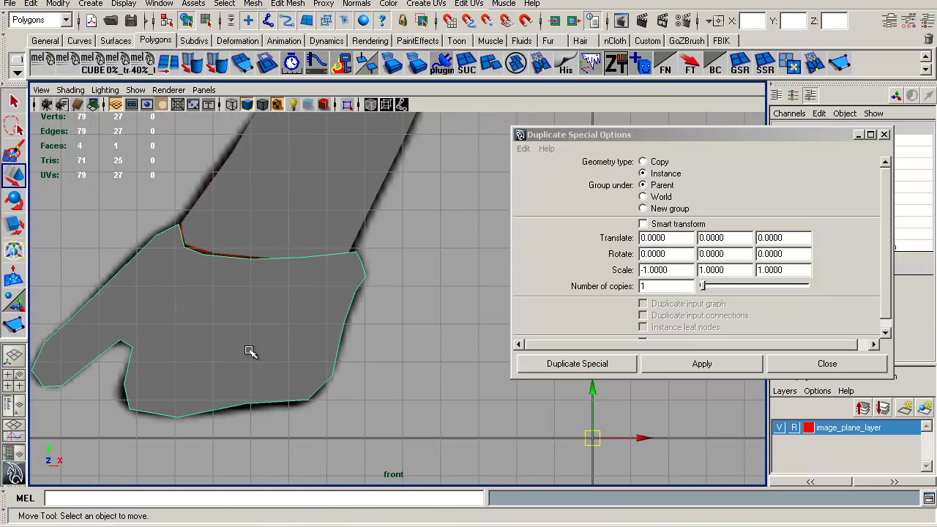
left_click(247, 401)
key("q")
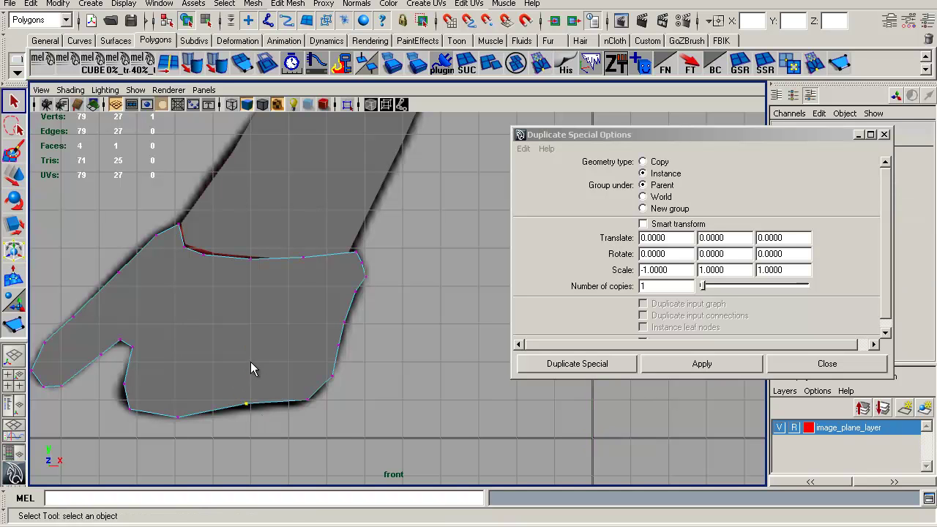
key("w")
middle_click_drag(247, 356, 249, 362)
left_click_drag(132, 414, 123, 396)
left_click_drag(130, 361, 131, 364)
Examine the traced legs, loincloth area, arms and torso against the reference image in the front view
right_click_drag(327, 343, 139, 263, "alt")
middle_click_drag(366, 392, 362, 483, "alt")
right_click_drag(362, 468, 267, 431, "alt")
middle_click_drag(363, 297, 260, 356, "alt")
right_click_drag(261, 357, 190, 326, "alt")
middle_click_drag(251, 214, 221, 292, "alt")
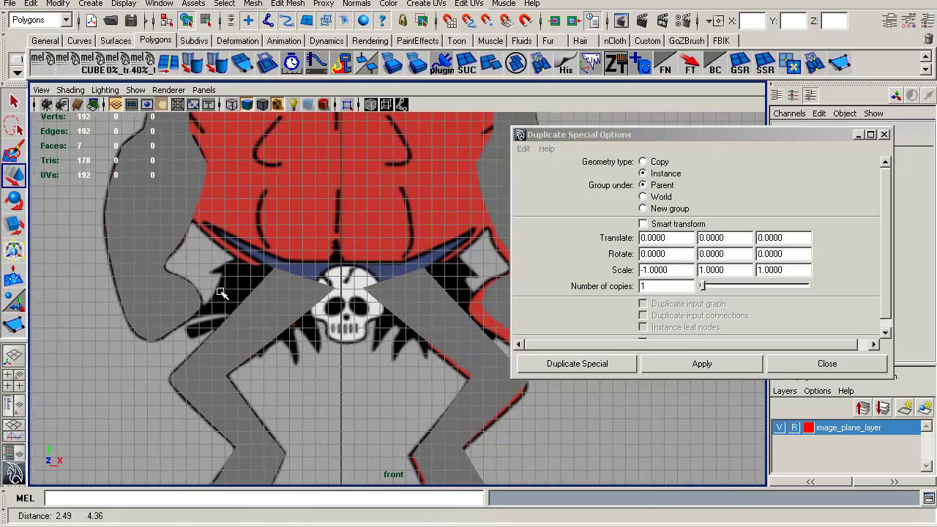
right_click_drag(221, 293, 95, 267, "alt")
middle_click_drag(450, 364, 385, 317, "alt")
right_click_drag(385, 316, 344, 301, "alt")
middle_click_drag(325, 282, 330, 379, "alt")
right_click_drag(331, 378, 234, 344, "alt")
middle_click_drag(365, 263, 367, 263, "alt")
right_click_drag(368, 264, 401, 304, "alt")
middle_click_drag(385, 316, 395, 297, "alt")
right_click_drag(398, 358, 443, 380, "alt")
middle_click_drag(394, 358, 396, 343, "alt")
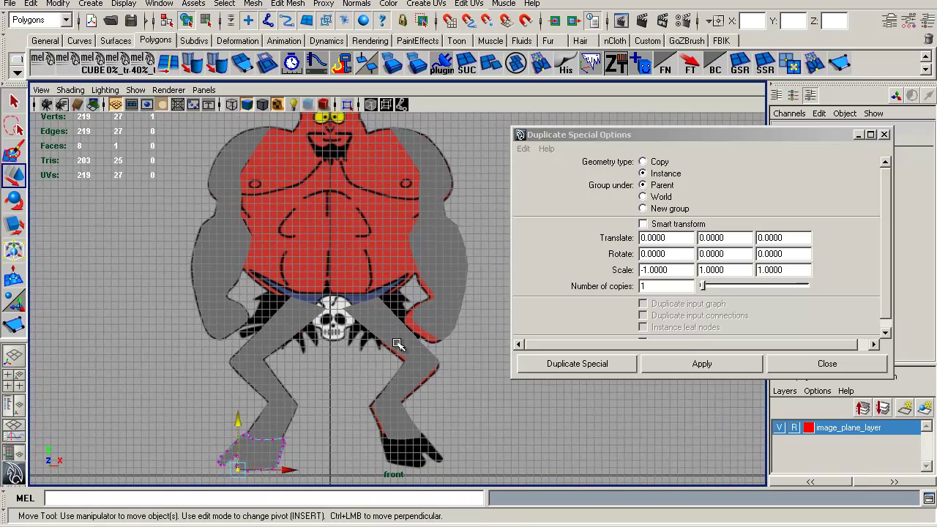
Select both arms and both legs in the perspective view and move them back along Z behind the image plane
key("space")
left_click_drag(364, 303, 292, 259)
left_click(282, 258)
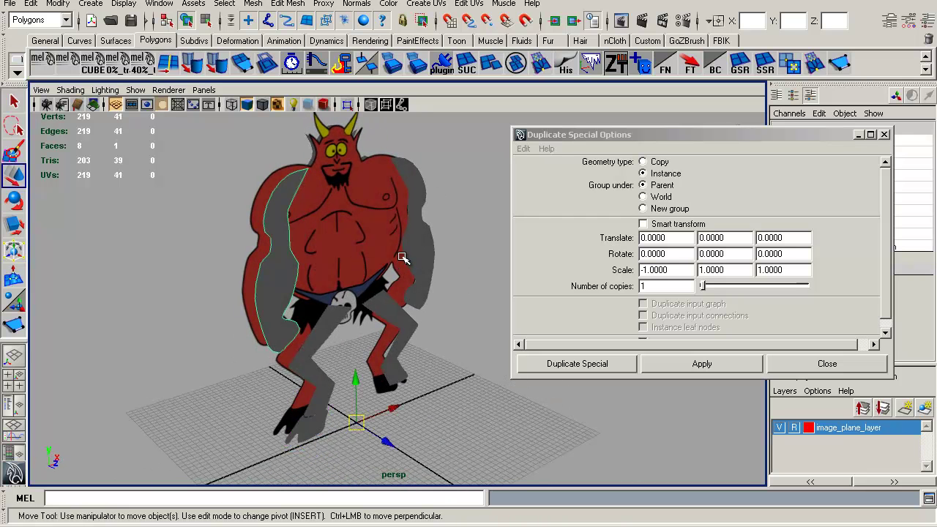
left_click(406, 289, "shift")
left_click(327, 315, "shift")
left_click_drag(374, 340, 379, 395, "alt")
mouse_move(439, 395)
left_mouse_down("alt")
mouse_move(419, 395)
mouse_move(432, 402)
left_mouse_up("alt")
key("w")
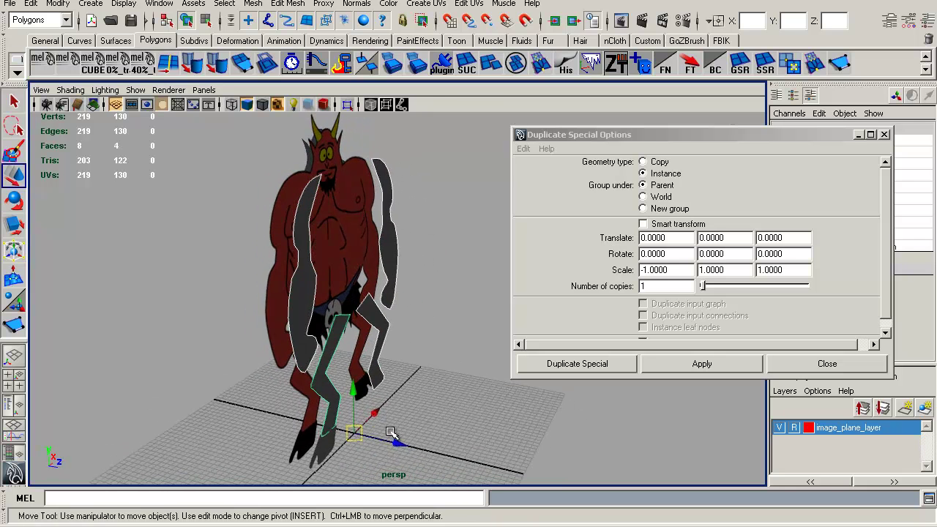
left_click_drag(403, 447, 337, 413)
Shift the traced hoof to a Z translation of -0.437 and mirror it as an instance with an X scale of -1
middle_click_drag(403, 399, 389, 359, "alt")
scroll(393, 399, "up", 1)
left_click_drag(399, 404, 333, 401, "alt")
left_click(315, 434)
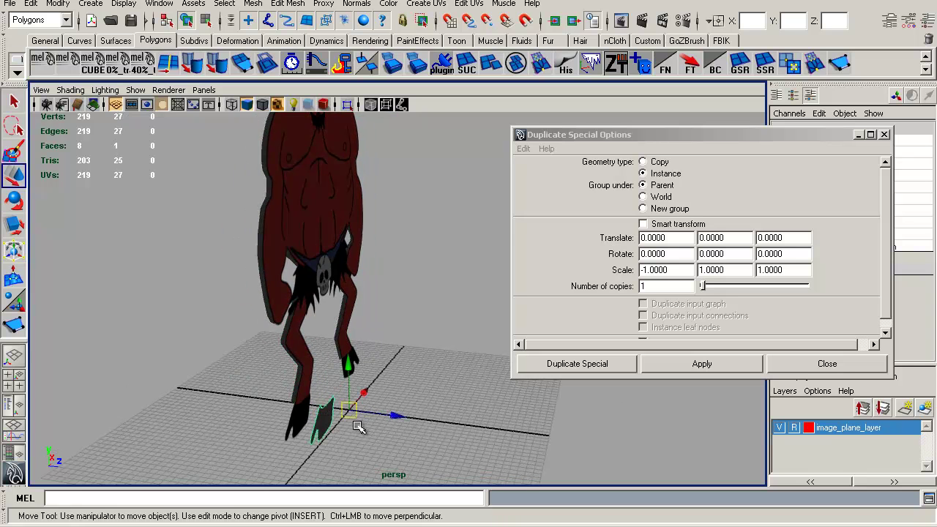
left_click_drag(381, 417, 314, 404, "alt")
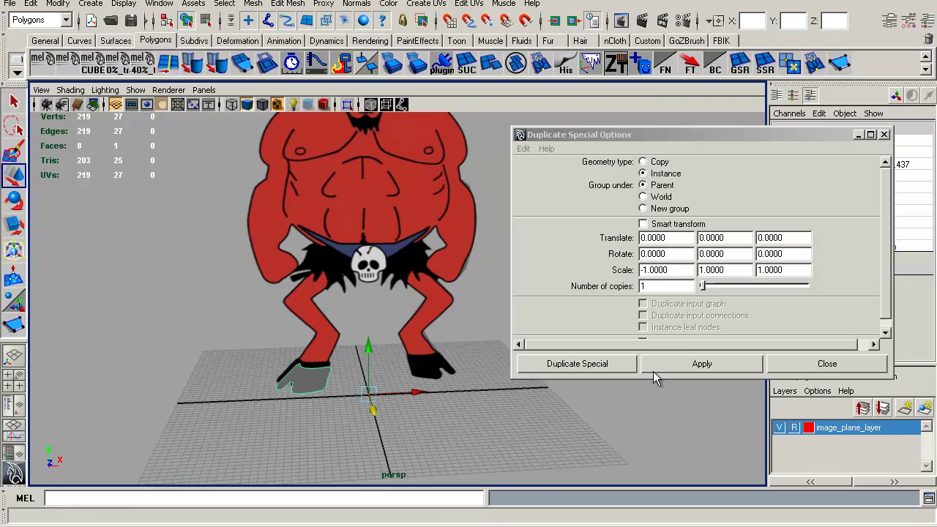
left_click(700, 364)
Close the duplicate options, select both hooves and move them back along Z to about -4.2, behind the image plane
left_click_drag(439, 408, 384, 403, "alt")
left_click(302, 402, "shift")
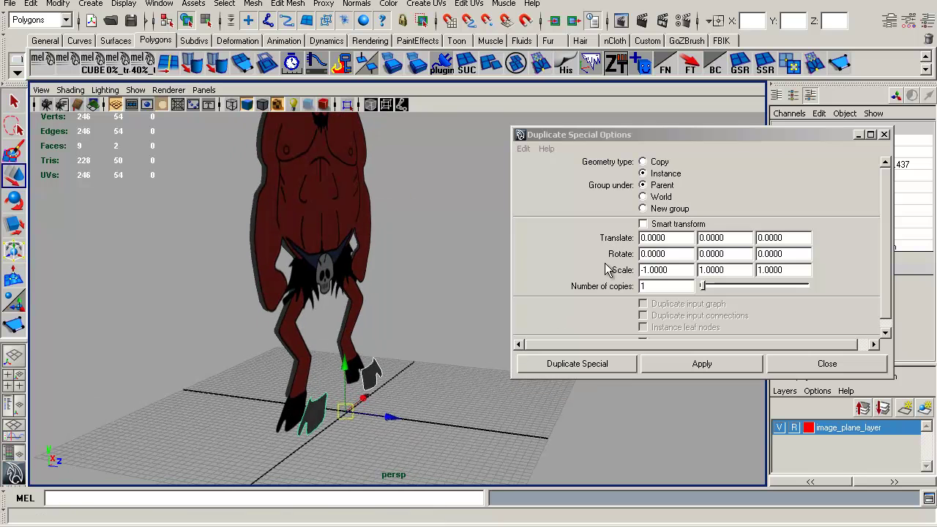
left_click(884, 135)
left_click_drag(374, 357, 453, 370, "alt")
right_click_drag(454, 370, 505, 408, "alt")
left_click_drag(505, 408, 495, 429, "alt")
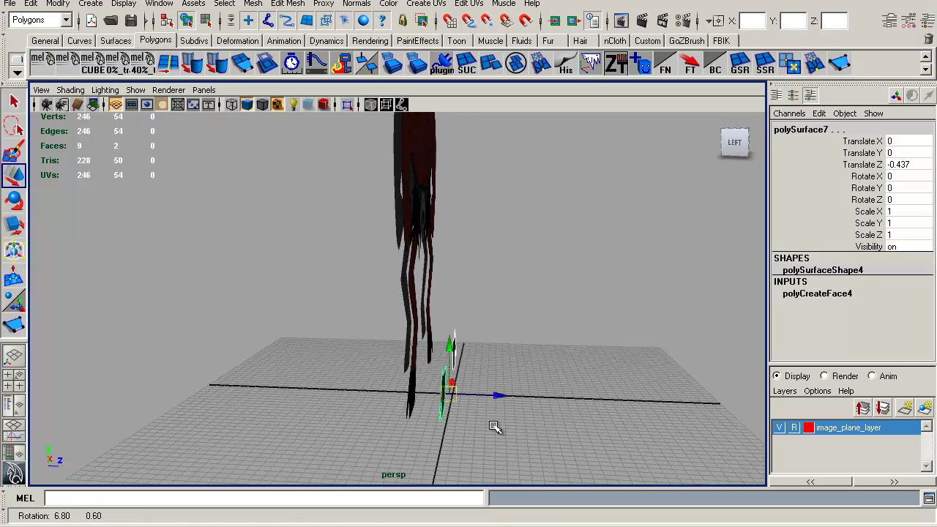
left_click_drag(505, 396, 446, 355)
right_click_drag(445, 356, 478, 378, "alt")
left_click_drag(478, 379, 451, 337, "alt")
right_click_drag(451, 337, 419, 333, "alt")
left_click_drag(418, 334, 407, 324, "alt")
right_click_drag(407, 324, 489, 366, "alt")
Return to the front view at the loincloth and hide the grid
mouse_move(516, 327)
left_mouse_down("alt")
mouse_move(410, 328)
mouse_move(527, 332)
left_mouse_up("alt")
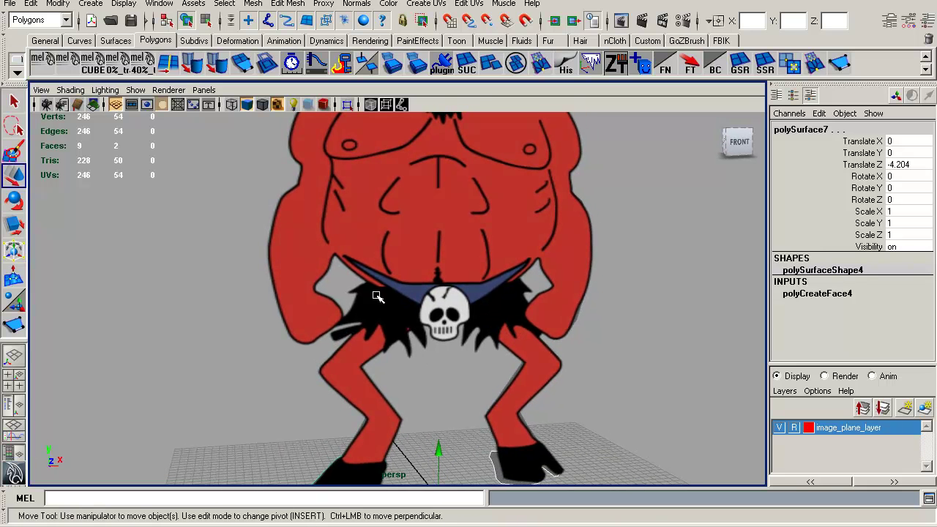
right_click_drag(494, 314, 415, 335, "alt")
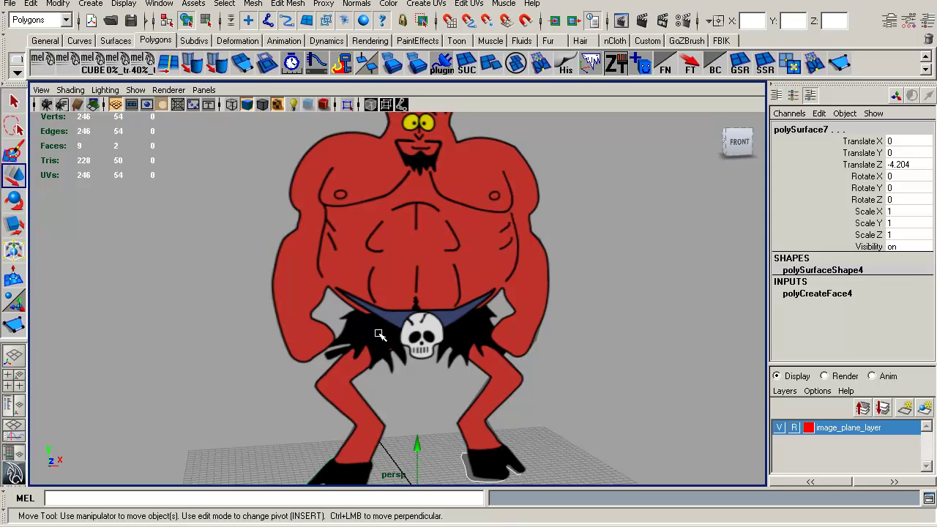
left_click_drag(392, 330, 414, 342, "alt")
key("space")
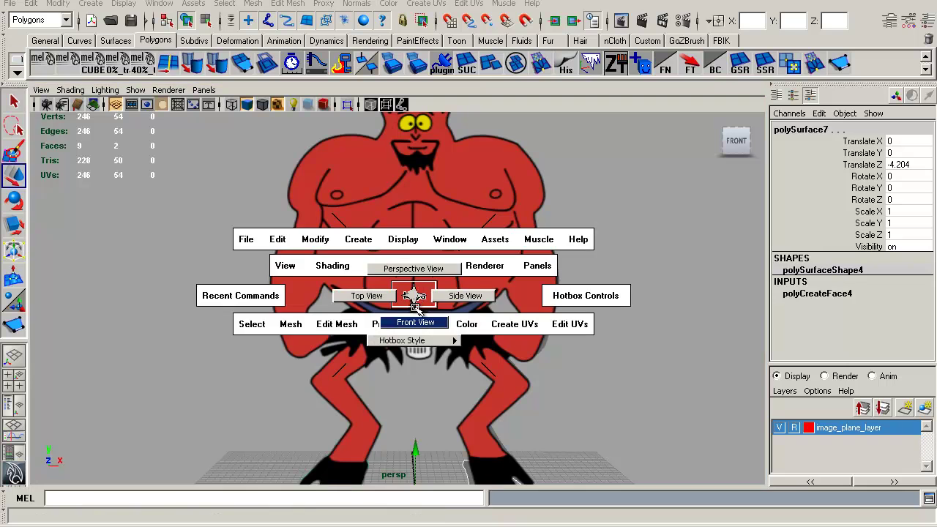
left_click_drag(442, 295, 504, 299)
scroll(305, 209, "up", 5)
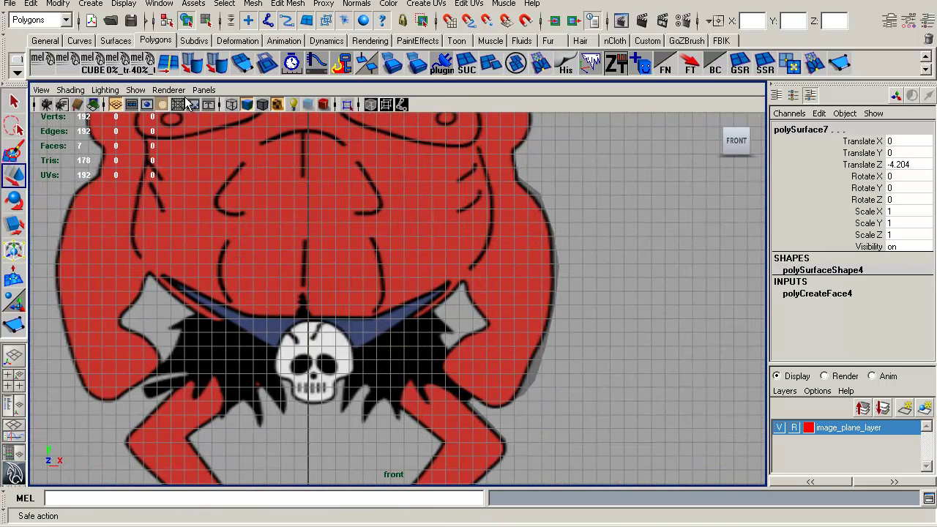
left_click(131, 105)
key("f")
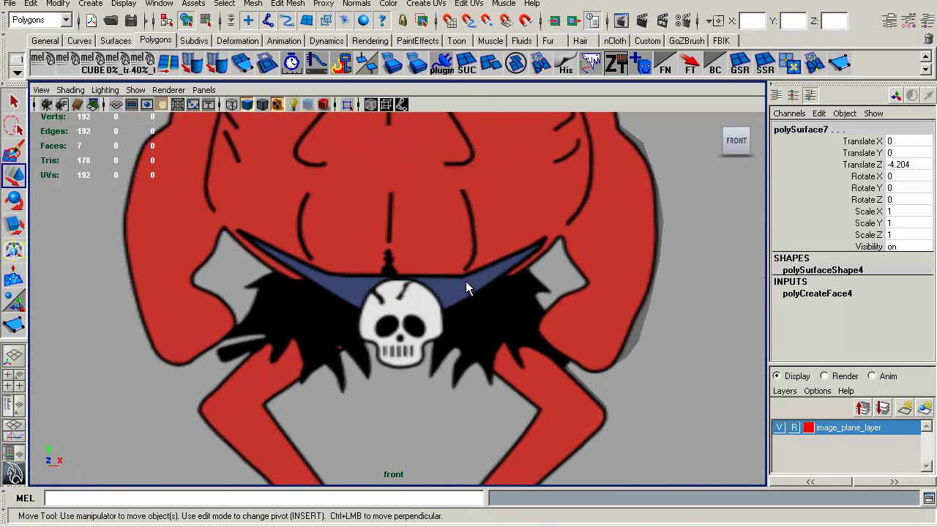
Start a new polygon at the black tuft above the waistband and trace its left edge down to the skull's top
left_click(842, 64)
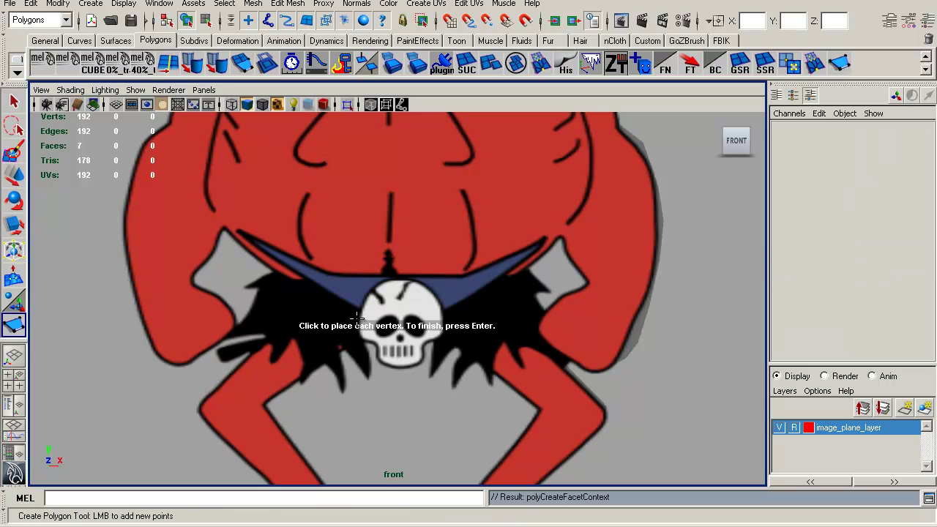
right_click_drag(421, 327, 477, 341, "alt")
right_click_drag(397, 293, 458, 341, "alt")
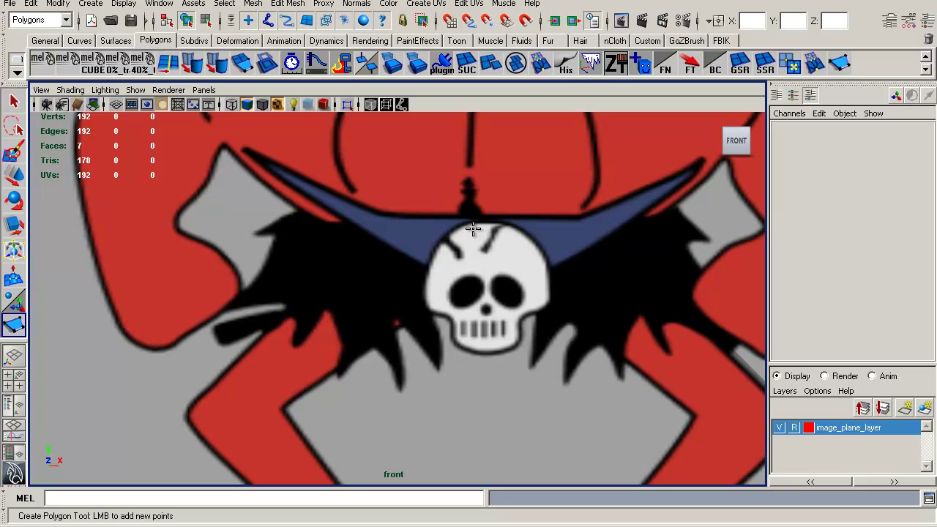
left_click(460, 184)
left_click_drag(456, 189, 465, 195)
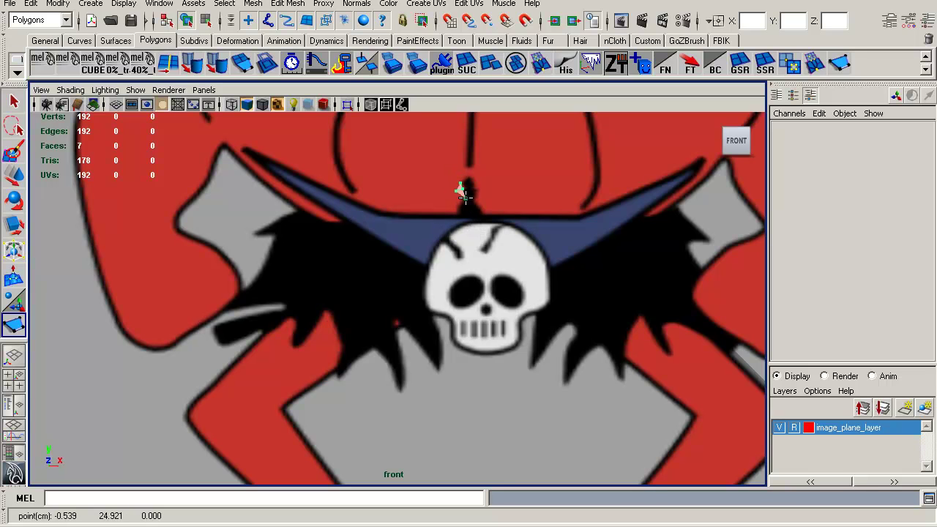
left_click(463, 226)
Continue the polygon outline in a jagged line across the waistband and over the black fur to its outer left tip
left_click(423, 229)
left_click(402, 214)
left_click(380, 226)
left_click(352, 220)
left_click(333, 223)
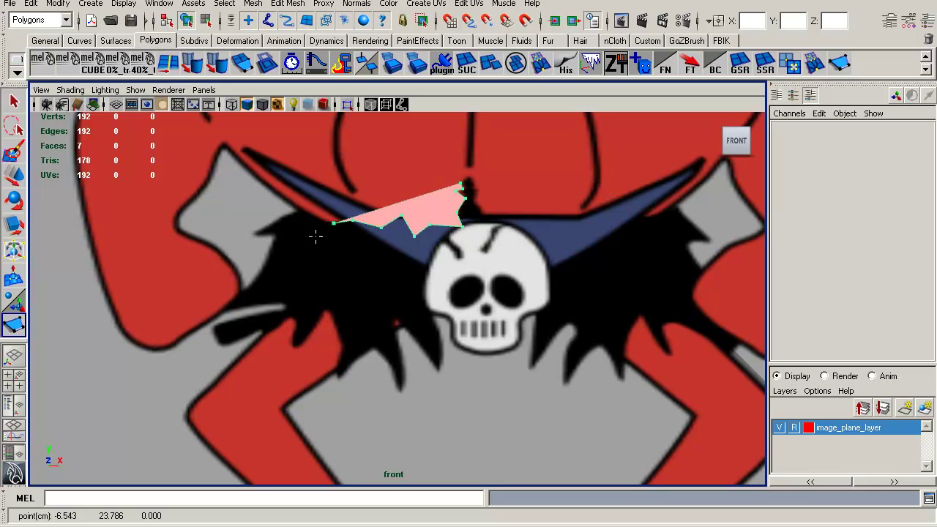
left_click(300, 208)
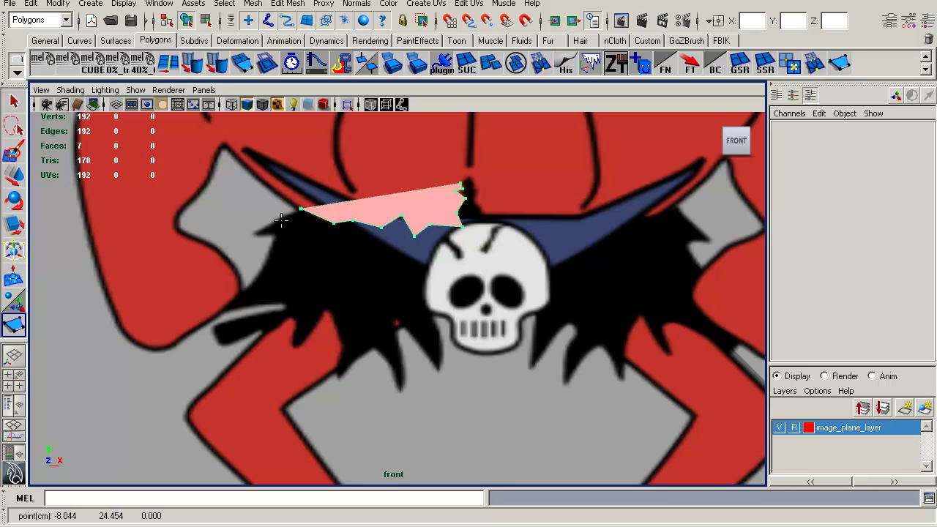
left_click(254, 233)
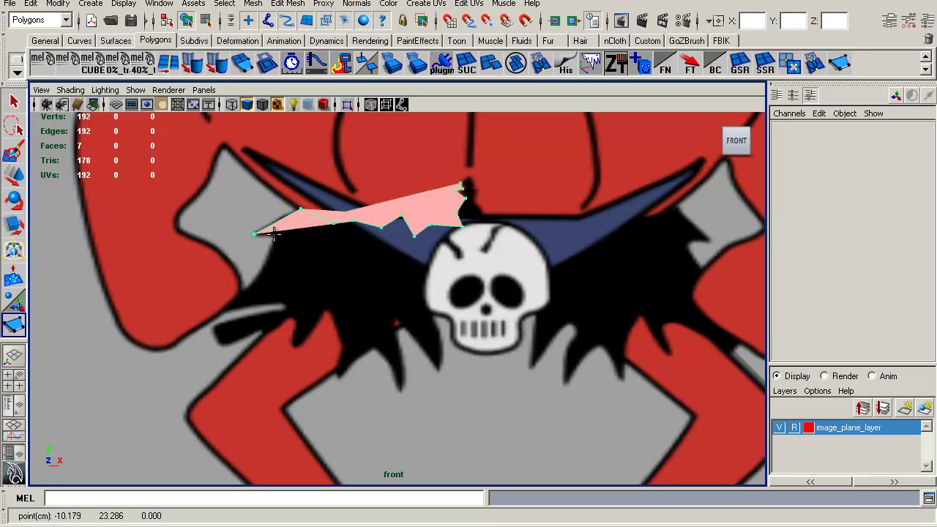
Re-place the vertex just beneath the fur's outer left tip and continue the outline to the inner notch
left_click(257, 239)
middle_click_drag(328, 236, 374, 232, "alt")
right_click_drag(461, 351, 580, 439, "alt")
middle_click_drag(362, 326, 573, 430, "alt")
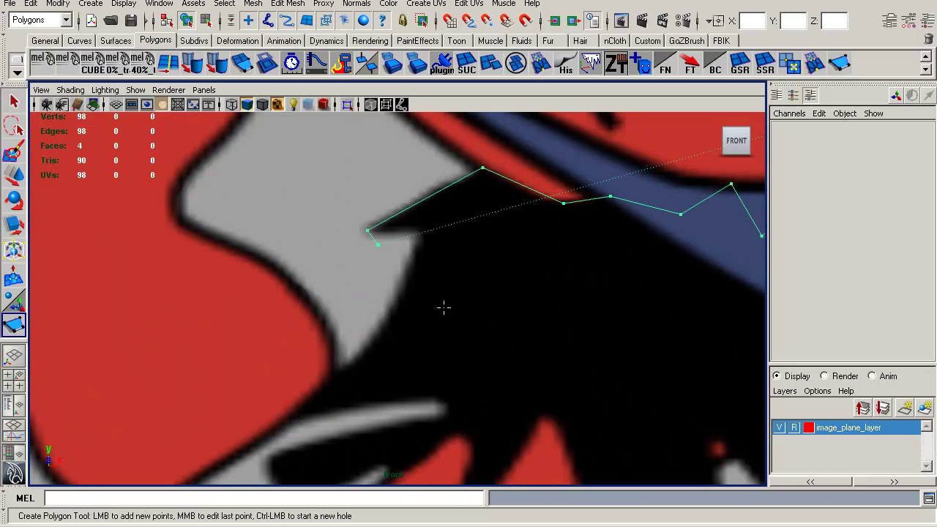
key("BackSpace")
left_click(374, 235)
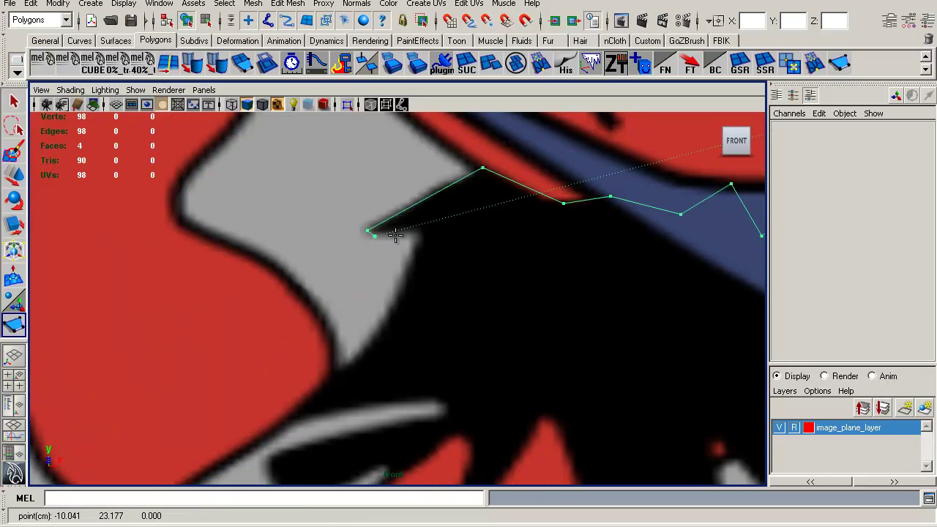
left_click(414, 235)
Trace the fur's left edge down to the hand and extend the upper strand's outline over the red arm
middle_click_drag(484, 251, 499, 228, "alt")
right_click_drag(500, 227, 333, 258, "alt")
middle_click_drag(333, 258, 389, 248, "alt")
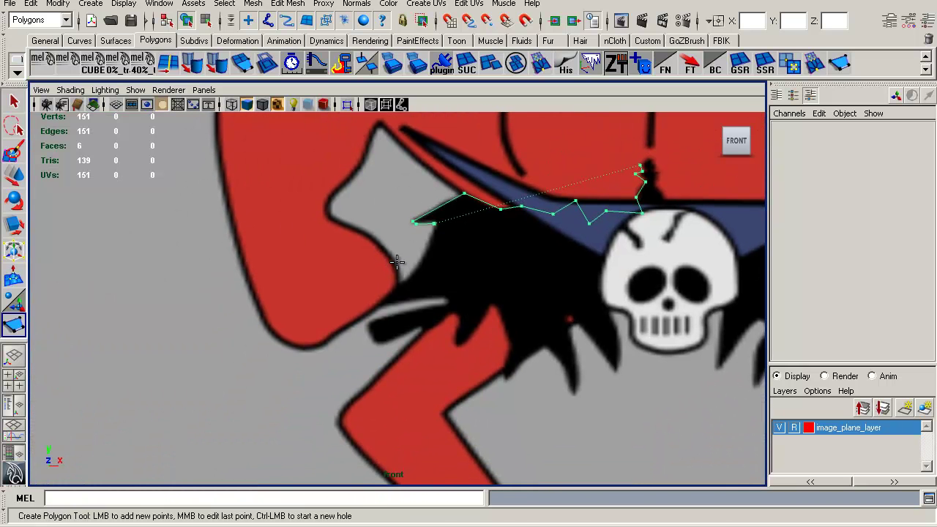
left_click(424, 255)
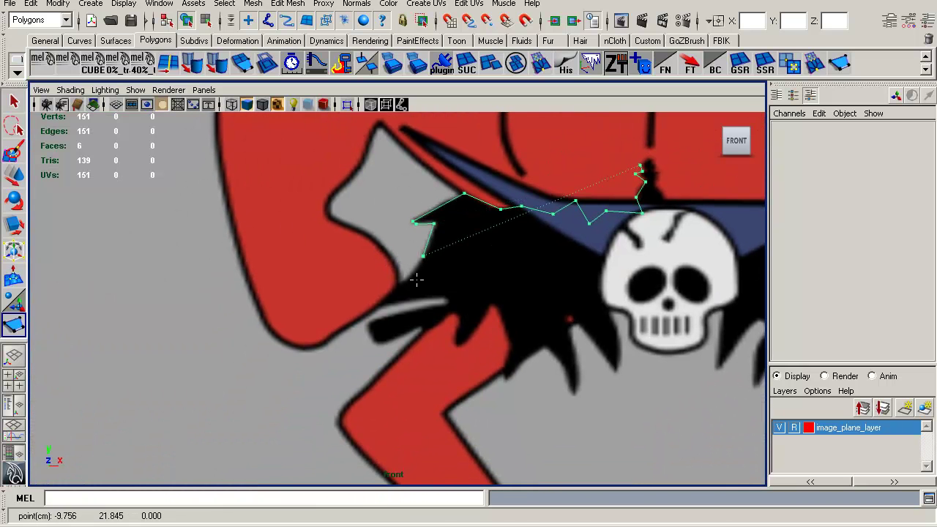
left_click(403, 281)
left_click(374, 286)
left_click(352, 293)
left_click(345, 313)
Trace the narrow gap between the two left strands and outline the lower strand back to its base
left_click(446, 299)
left_click(404, 312)
left_click(369, 323)
left_click(373, 343)
middle_click_drag(435, 353, 411, 369, "alt")
right_click_drag(411, 368, 431, 432, "alt")
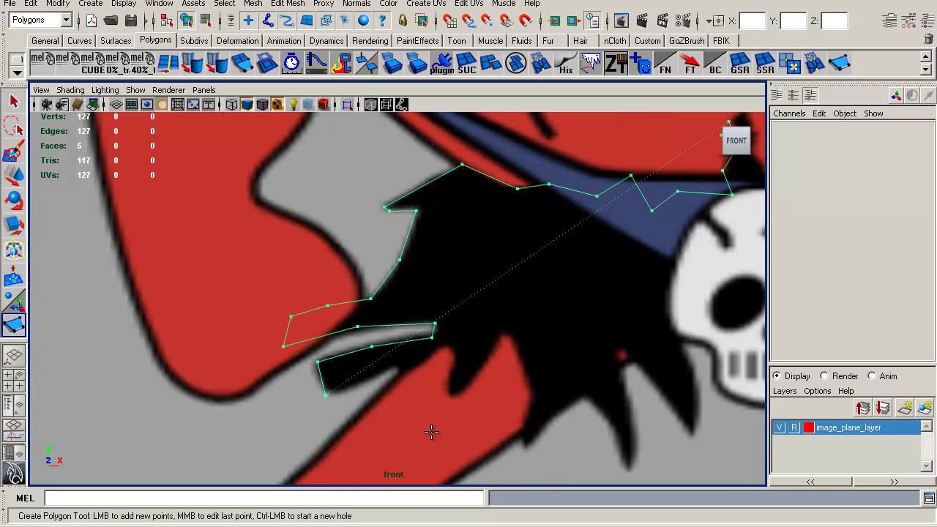
left_click(357, 385)
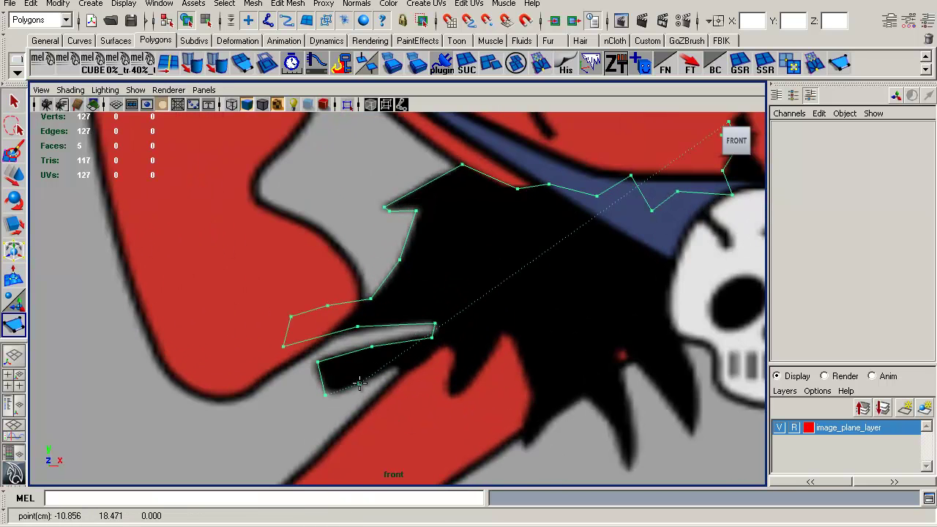
left_click(395, 366)
Continue the outline from the lower strand's base along the fur's edge to the first red notch on the left thigh
middle_click_drag(467, 412, 493, 399, "alt")
right_click_drag(493, 400, 502, 389, "alt")
middle_click_drag(502, 389, 427, 364, "alt")
right_click_drag(426, 365, 485, 407, "alt")
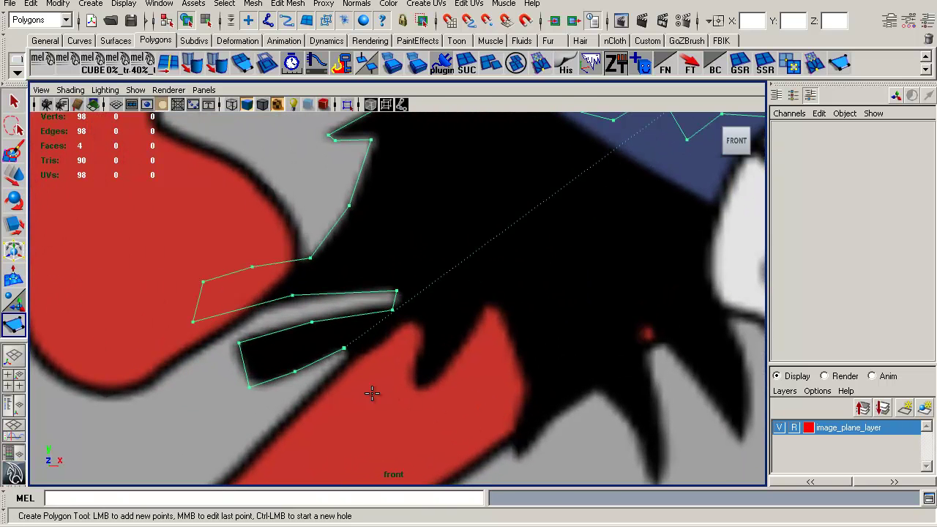
left_click(348, 364)
left_click(344, 370)
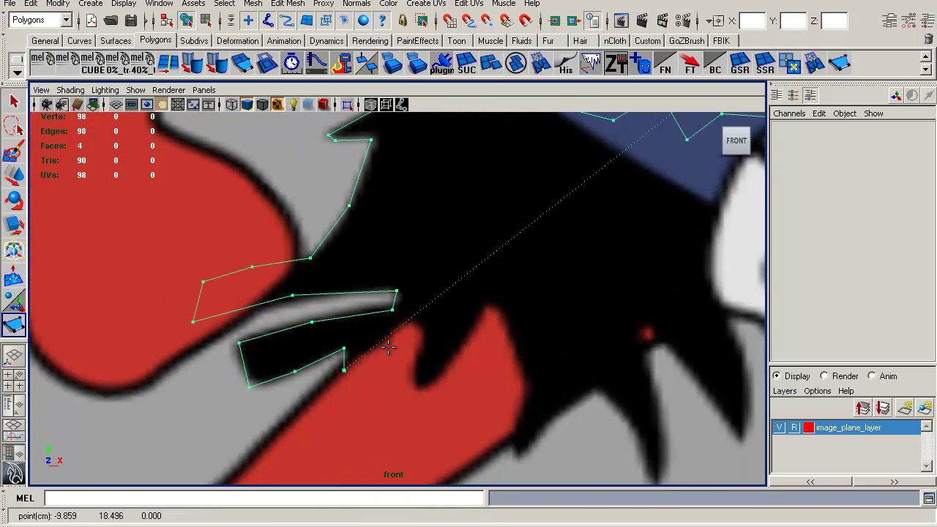
left_click(387, 339)
left_click(409, 319)
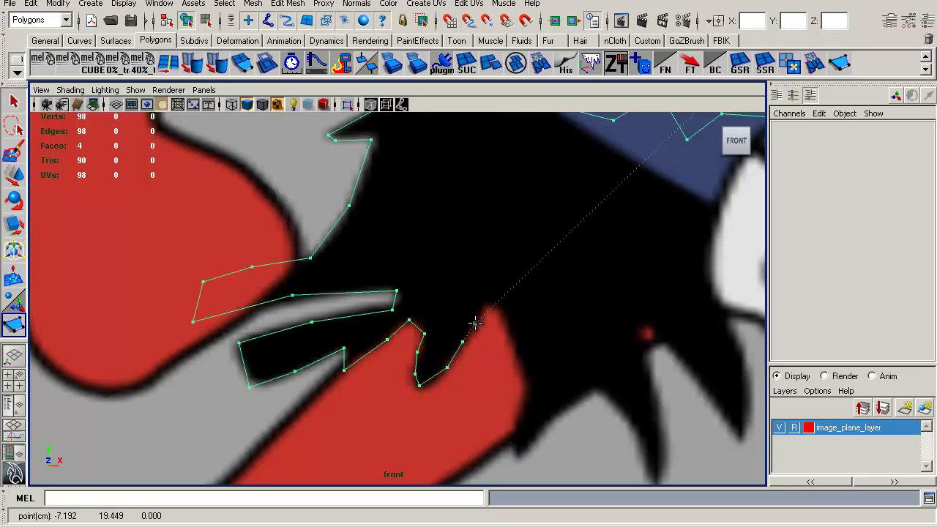
Trace the fur around the red thigh's peak and down to the spike at the thigh's lower edge
middle_click_drag(536, 308, 435, 288, "alt")
left_click(428, 278)
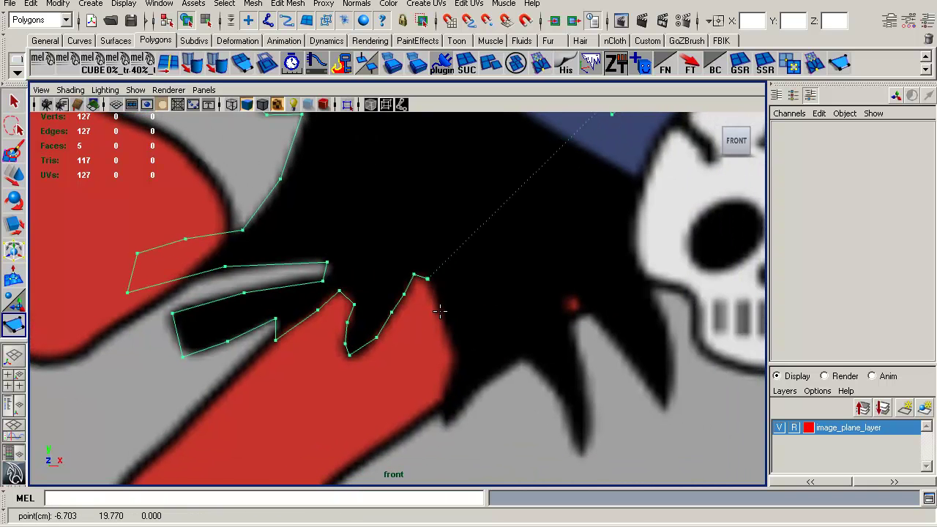
middle_click_drag(480, 373, 458, 334, "alt")
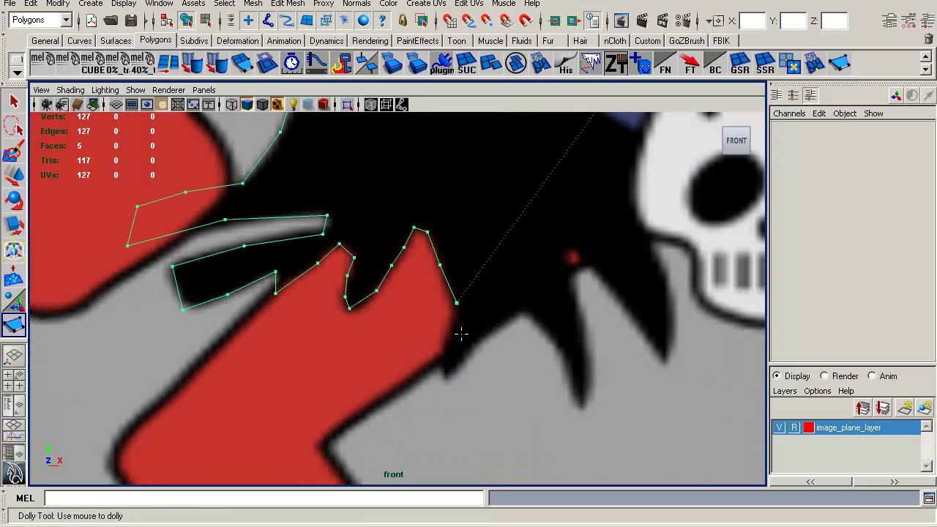
left_click(444, 343)
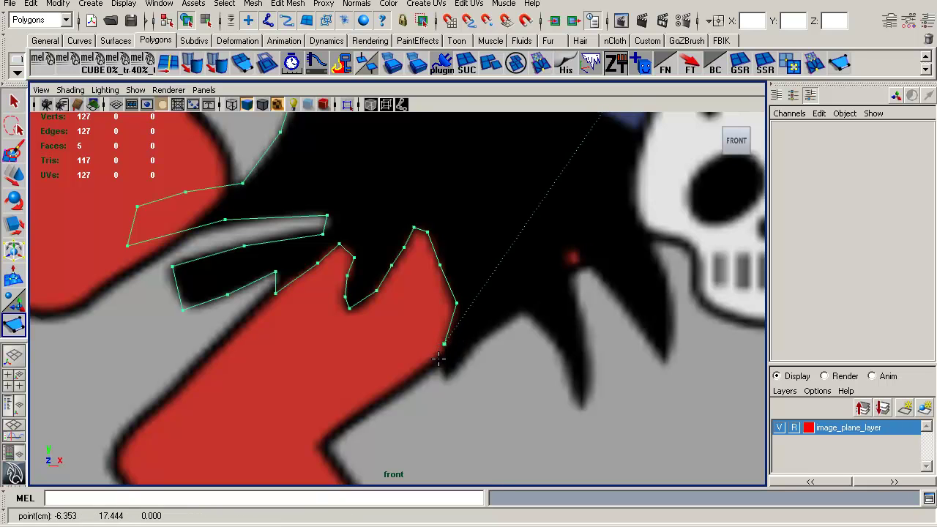
left_click(443, 374)
middle_click_drag(486, 366, 451, 386, "alt")
mouse_move(442, 357)
left_mouse_down()
mouse_move(486, 339)
mouse_move(442, 363)
left_mouse_up()
Trace the fur's lower edge from the thigh spike around the long middle spike
left_click(486, 336)
right_click_drag(508, 335, 463, 371, "alt")
left_click_drag(439, 358, 460, 410)
left_click_drag(468, 379, 466, 370)
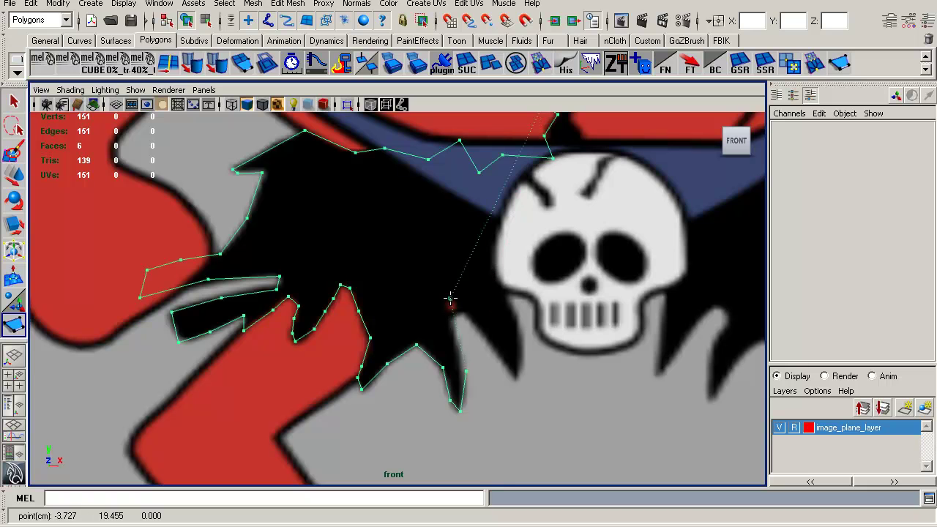
Outline the innermost fur spike beside the skull and carry the outline across the skull toward the centre line
left_click_drag(510, 373, 513, 376)
left_click(521, 336)
left_click_drag(519, 316, 502, 266)
middle_click_drag(501, 266, 496, 283, "alt")
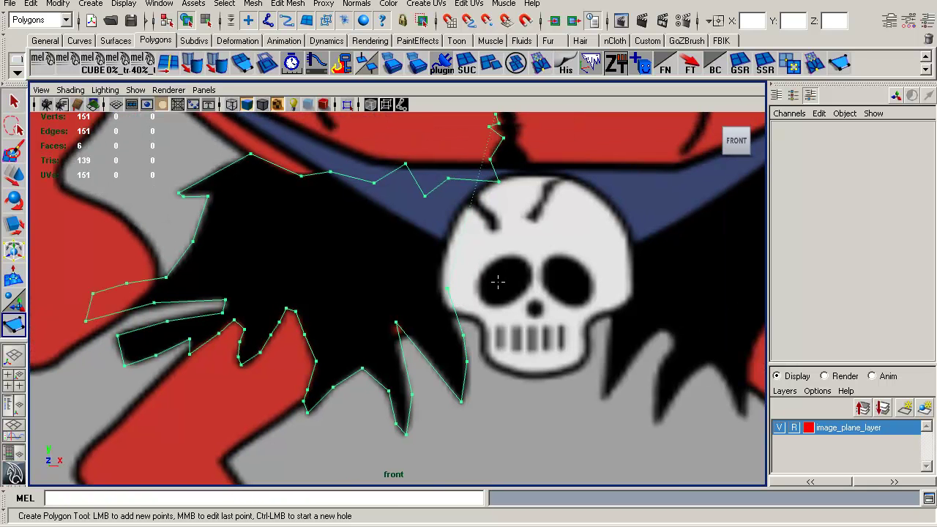
left_click(497, 302)
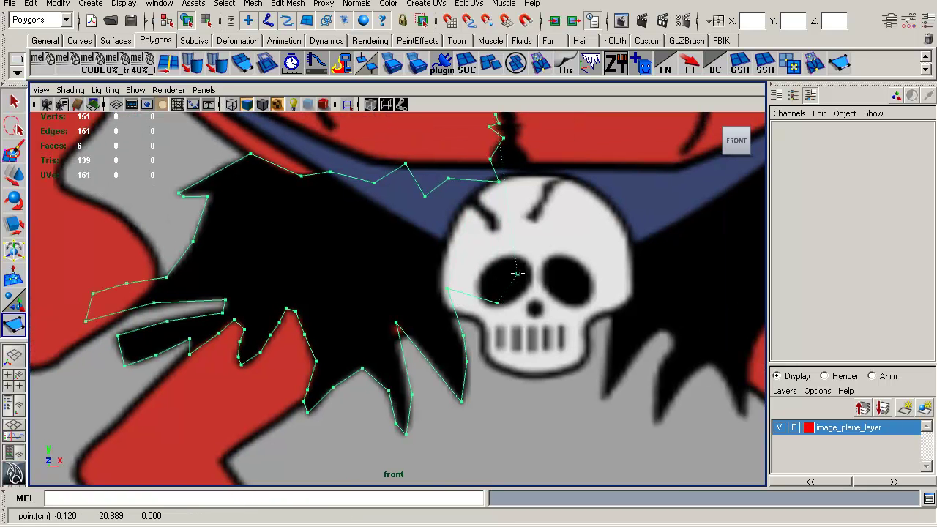
Show the grid and finish the polygon for the left half of the loincloth
right_click_drag(538, 275, 341, 183, "alt")
key("Return")
left_click(116, 103)
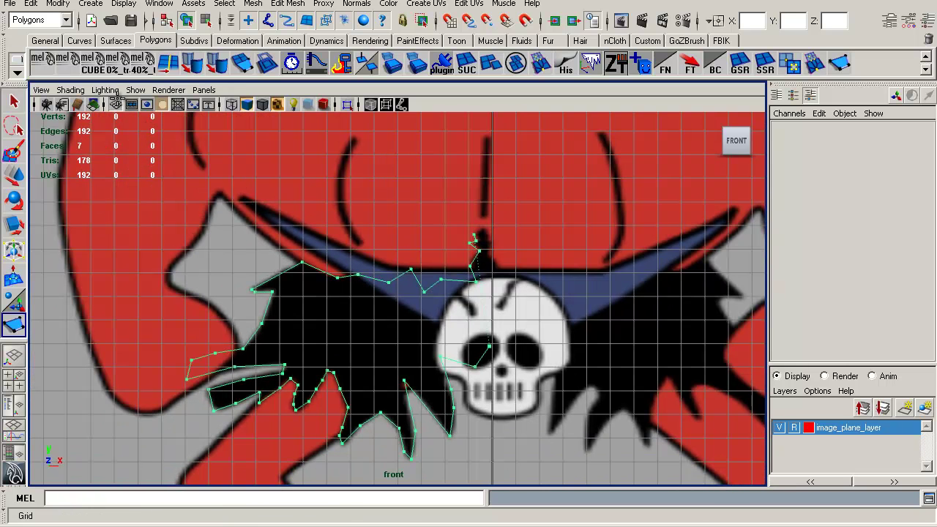
middle_click_drag(482, 289, 489, 283, "alt")
right_click_drag(490, 282, 514, 328, "alt")
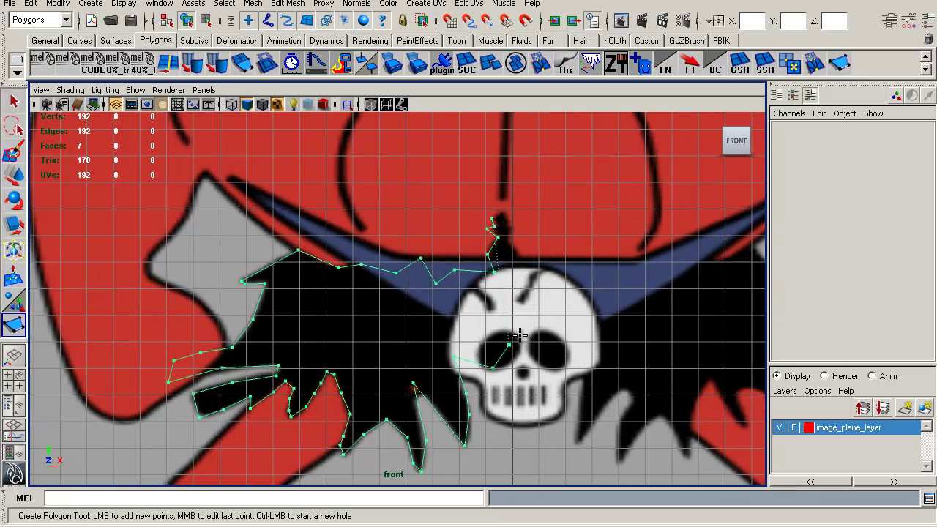
key("w")
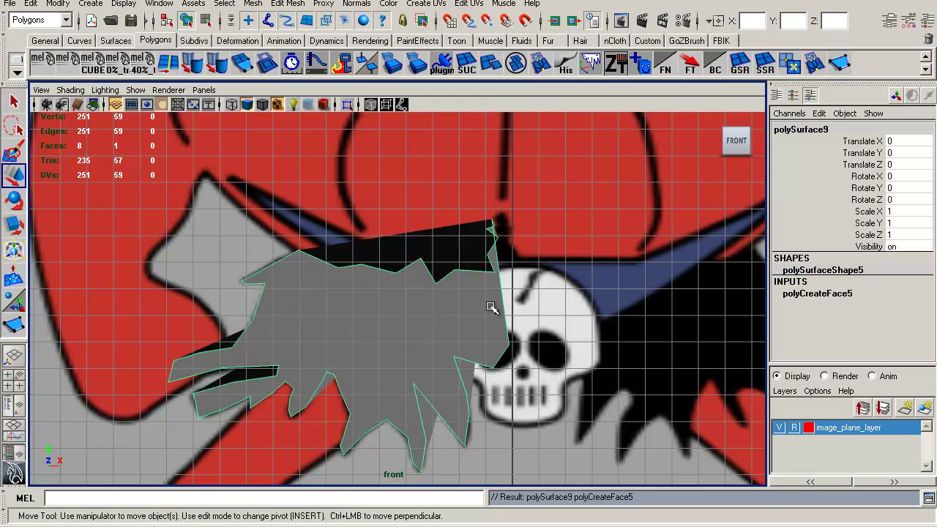
Switch the loincloth polygon to vertex editing and move the tuft's top vertex onto the vertical centre line
middle_click_drag(581, 300, 582, 298, "alt")
scroll(578, 418, "up", 3)
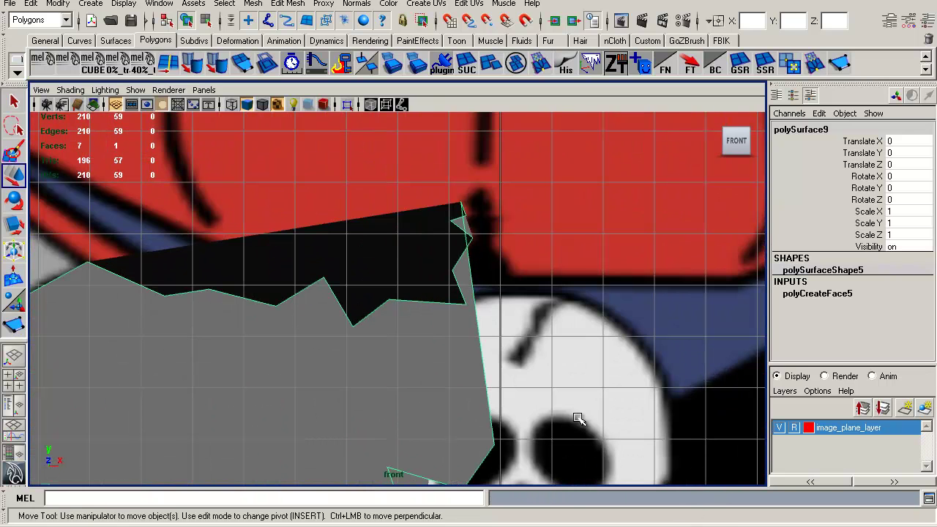
right_click_drag(468, 249, 426, 245)
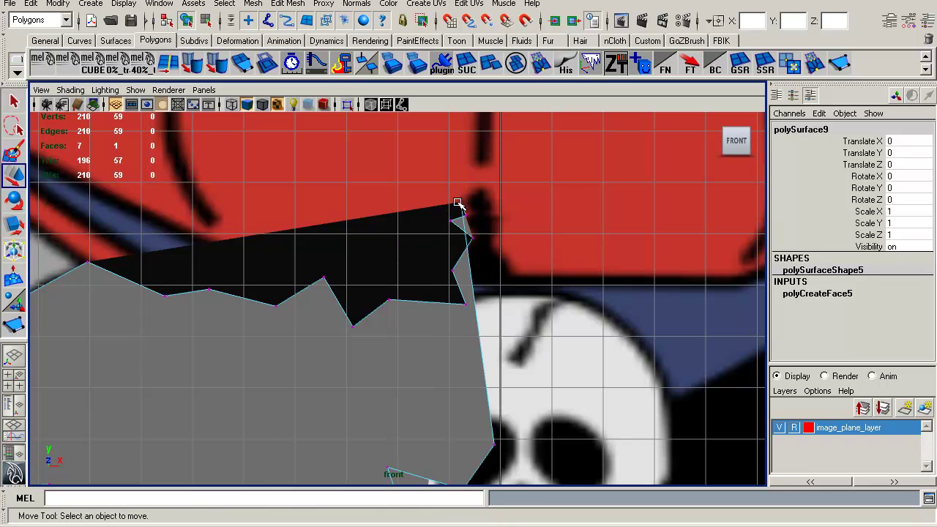
key("F8")
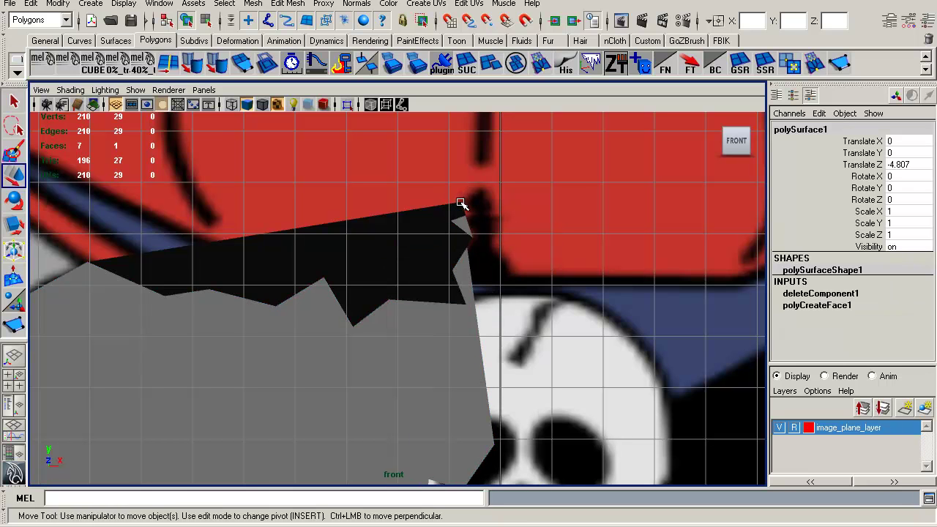
left_click(469, 240)
middle_click_drag(540, 301, 596, 247, "alt")
right_click_drag(596, 247, 430, 236, "alt")
left_click(462, 212)
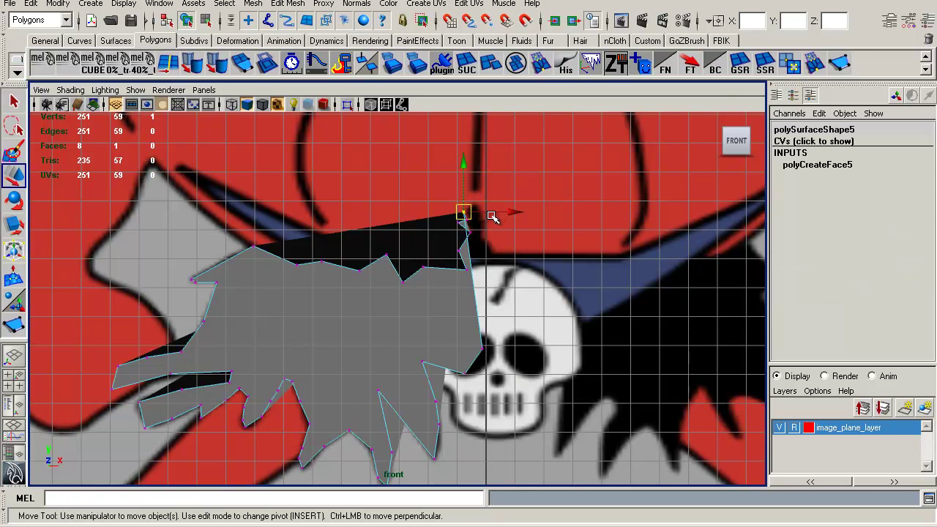
left_click_drag(510, 217, 531, 238)
middle_click_drag(501, 254, 480, 278, "alt")
right_click_drag(481, 279, 709, 468, "alt")
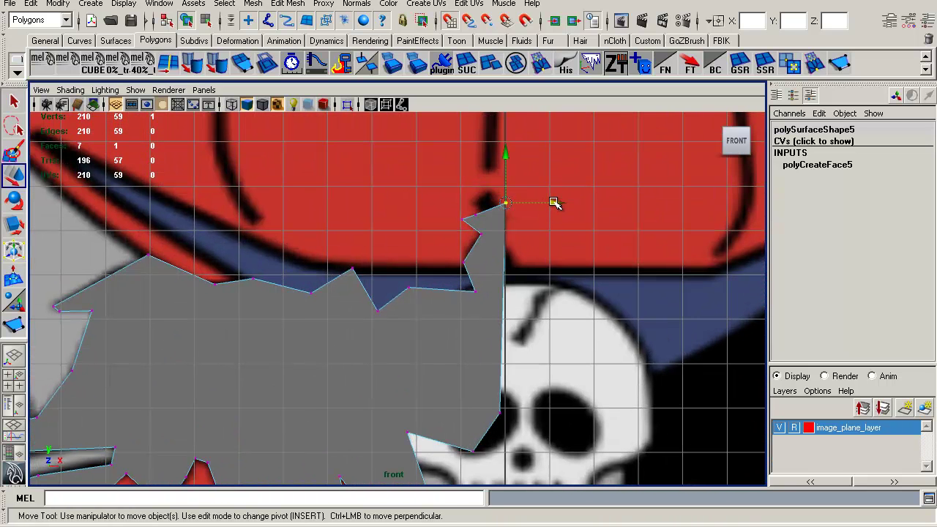
left_click_drag(554, 204, 525, 203)
Align the loincloth's lower inner vertex, over the skull's left eye, with the vertical centre line
left_click(499, 413)
left_click_drag(545, 414, 517, 413)
middle_click_drag(568, 380, 618, 341, "alt")
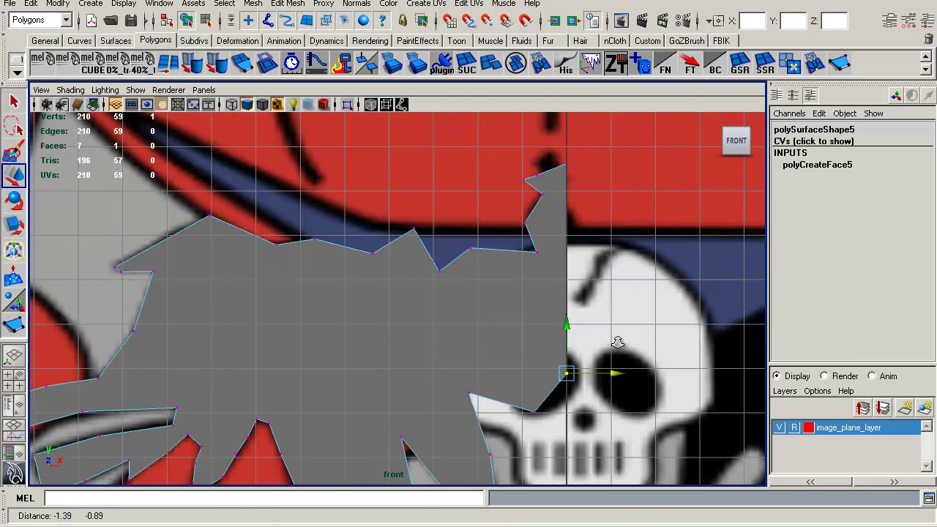
right_click_drag(617, 341, 507, 292, "alt")
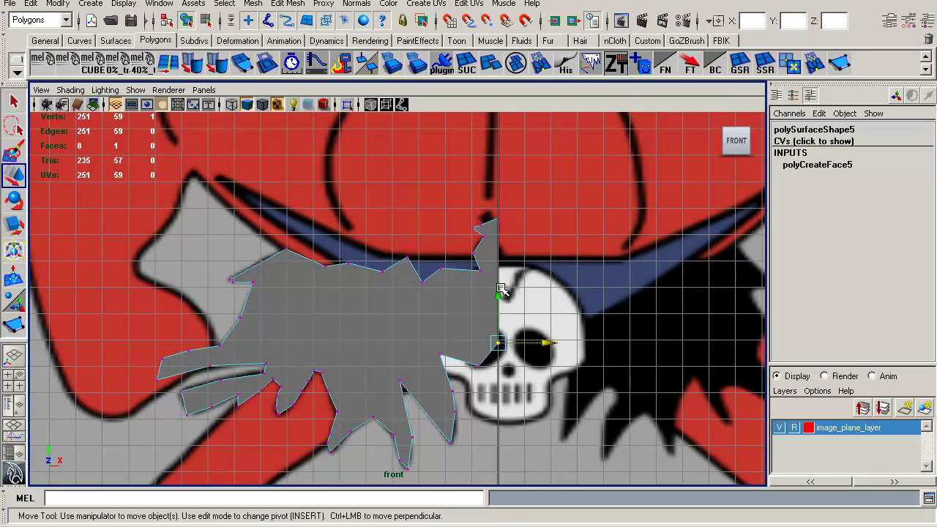
Leave vertex editing and select the whole left loincloth half as an object
middle_click_drag(459, 289, 488, 273, "alt")
right_click_drag(488, 274, 458, 247, "alt")
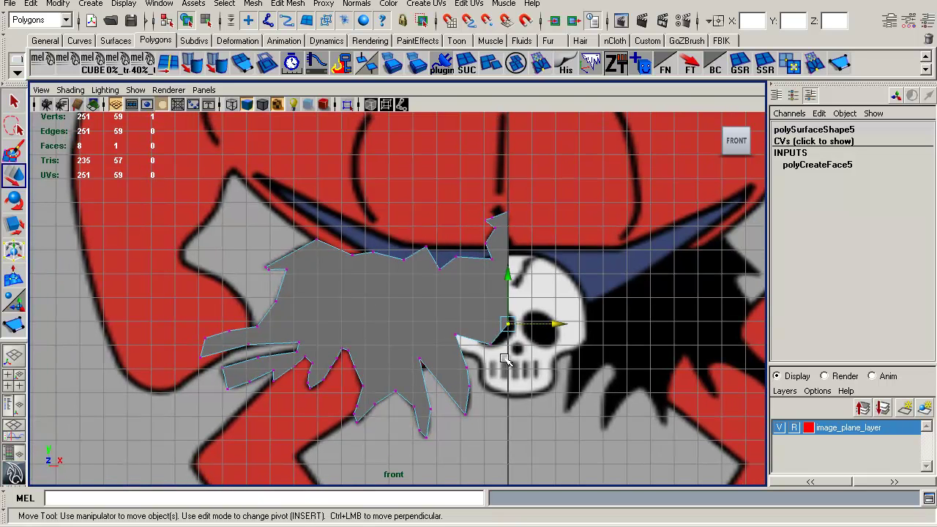
left_click_drag(485, 341, 483, 338)
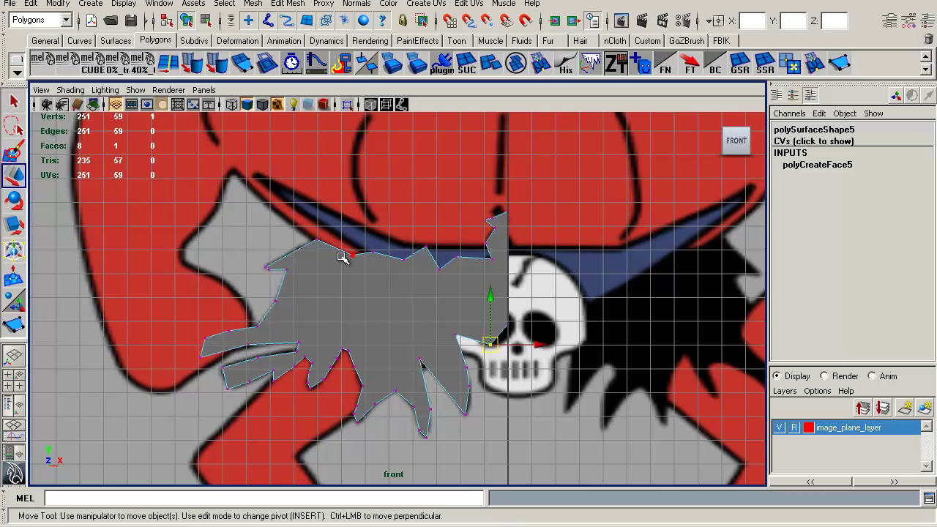
right_click_drag(483, 321, 442, 312, "alt")
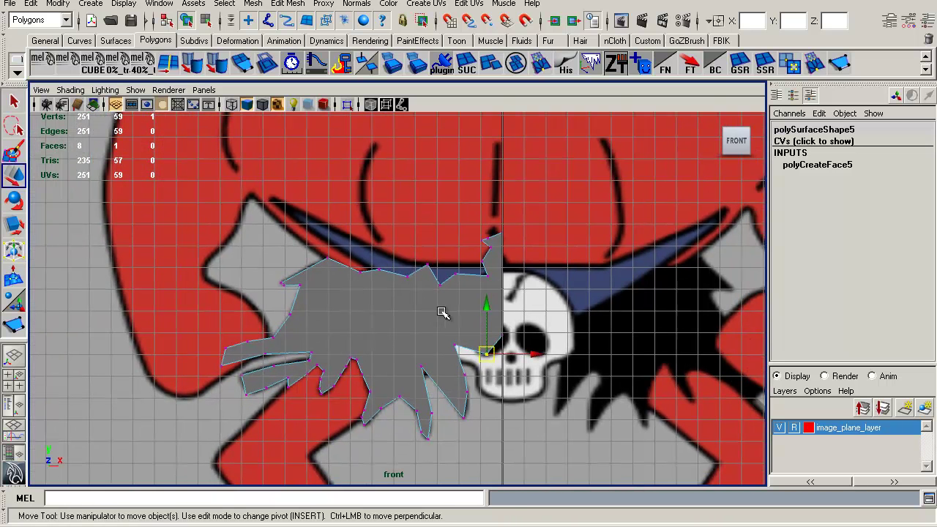
right_click_drag(442, 276, 476, 258)
left_click(491, 287)
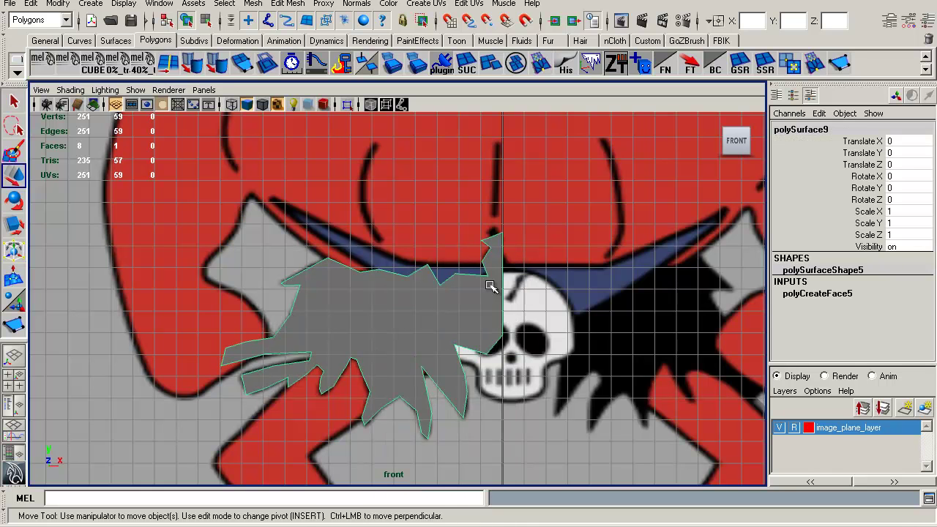
Move the left loincloth half in the perspective view along the Z axis to a Translate Z of about -4.156
middle_click_drag(475, 282, 451, 280, "alt")
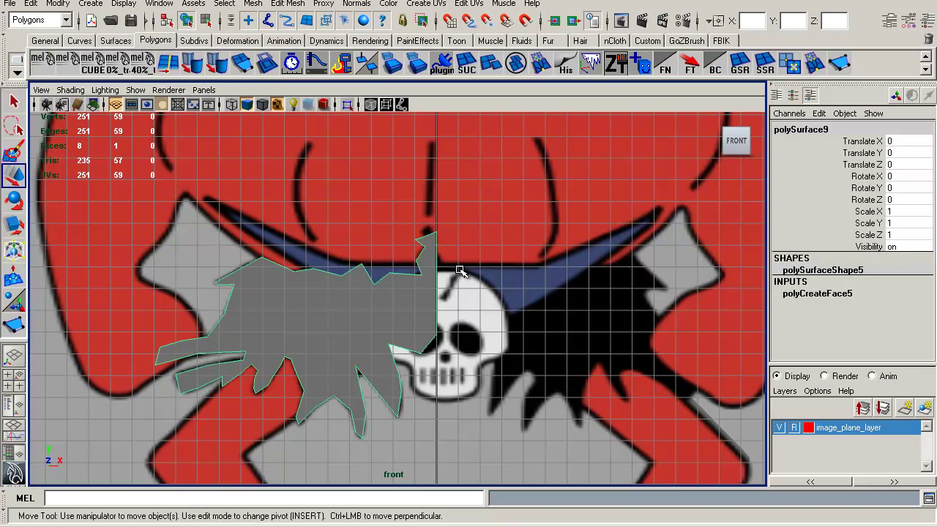
middle_click_drag(467, 251, 505, 234, "alt")
right_click_drag(505, 233, 114, 237, "alt")
key("space")
left_click_drag(373, 287, 538, 255)
middle_click_drag(512, 247, 511, 205, "alt")
right_click_drag(505, 258, 449, 273, "alt")
left_click_drag(448, 274, 540, 280, "alt")
left_click_drag(476, 420, 483, 375)
right_click_drag(483, 374, 532, 320, "alt")
mouse_move(514, 290)
left_mouse_down("alt")
mouse_move(523, 318)
mouse_move(500, 286)
left_mouse_up("alt")
right_click_drag(500, 286, 426, 271, "alt")
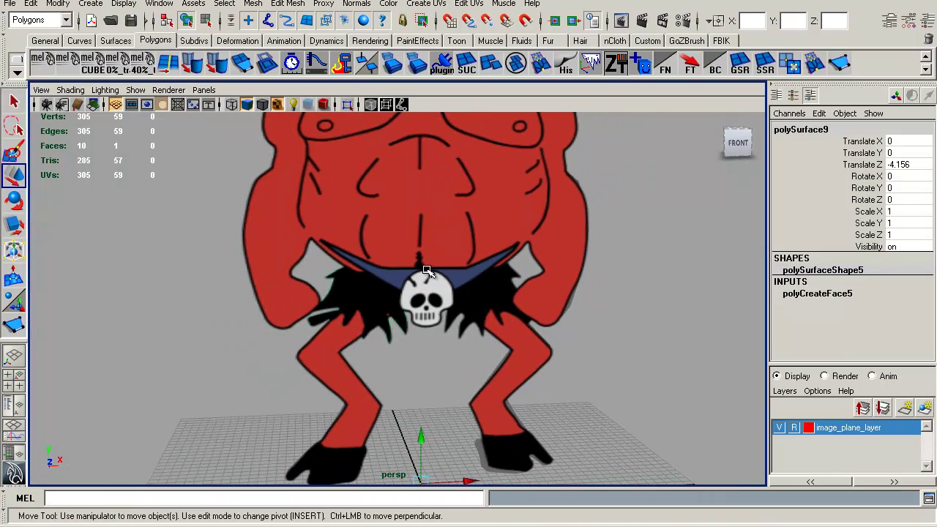
left_click_drag(449, 306, 455, 327, "alt")
In the front view, start a new polygon tracing the blue belt's upper edge from the vertical centre line to its left tip
key("space")
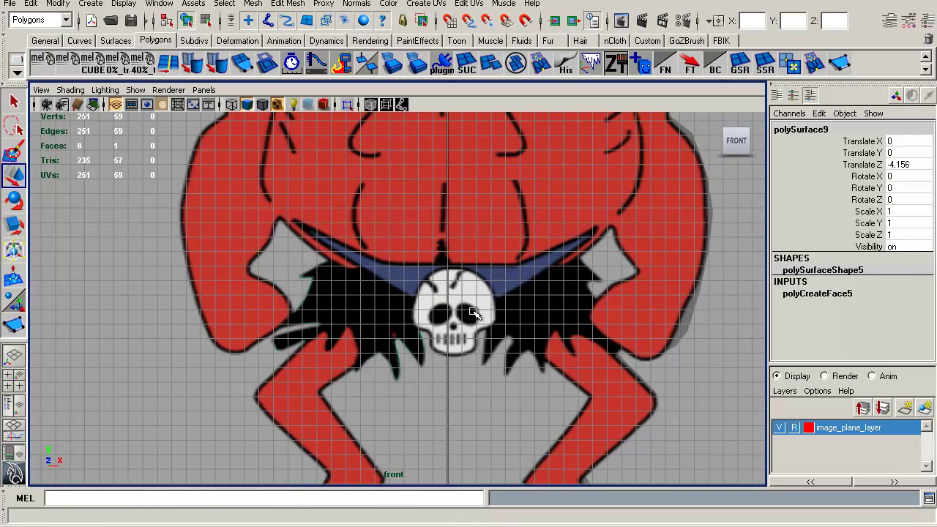
scroll(474, 313, "up", 5)
middle_click_drag(496, 310, 506, 326, "alt")
right_click_drag(512, 334, 539, 350, "alt")
middle_click_drag(479, 311, 483, 322, "alt")
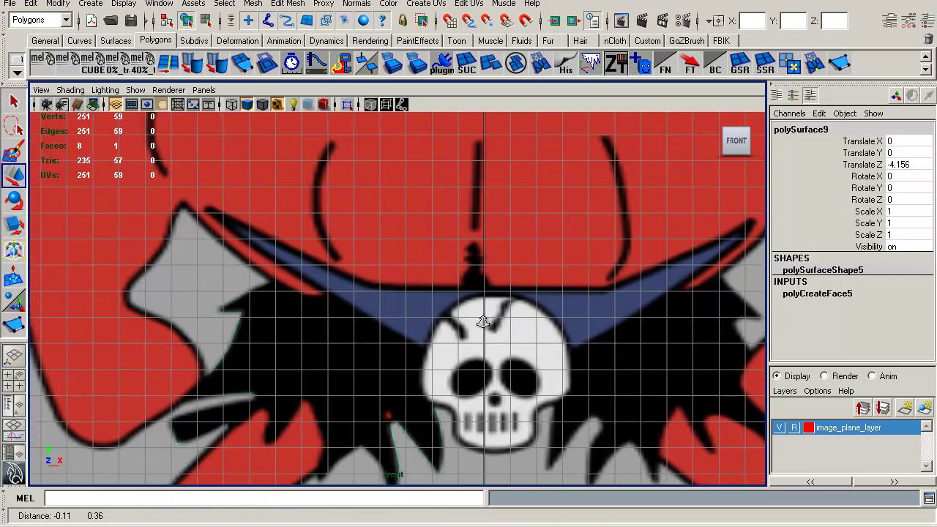
scroll(483, 322, "down", 4)
scroll(433, 298, "down", 1)
scroll(518, 368, "up", 3)
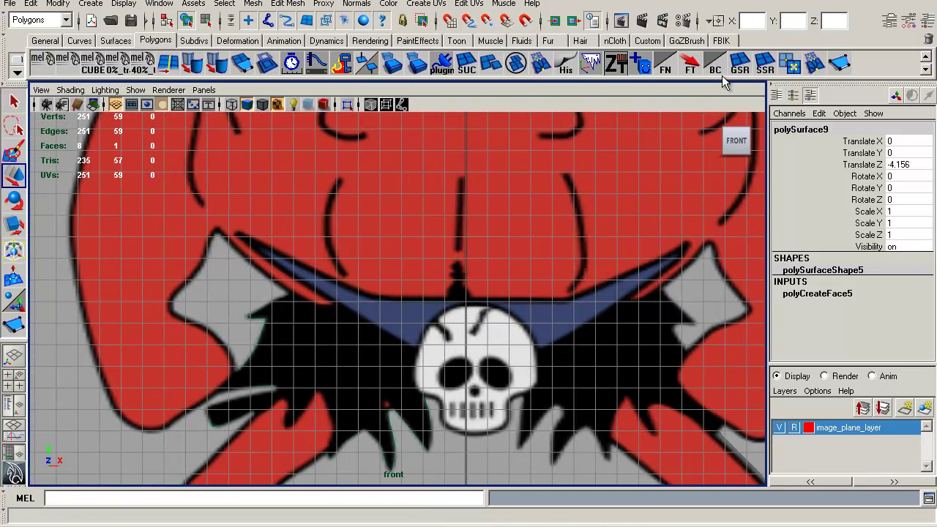
left_click(839, 64)
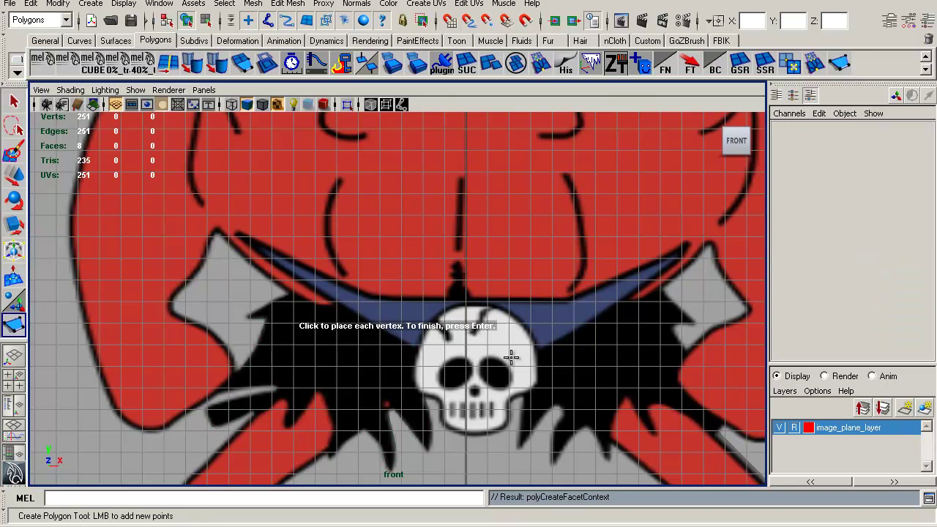
scroll(512, 356, "up", 2)
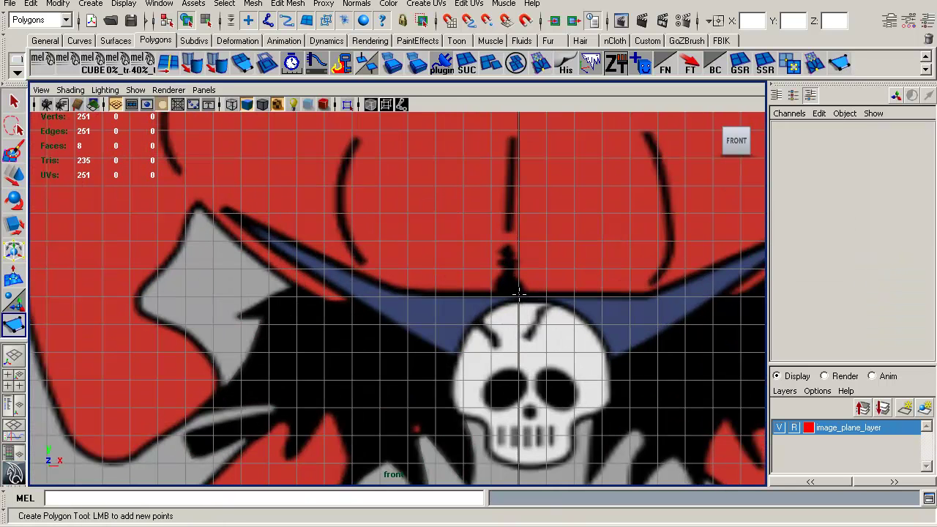
left_click(518, 294)
left_click(409, 291)
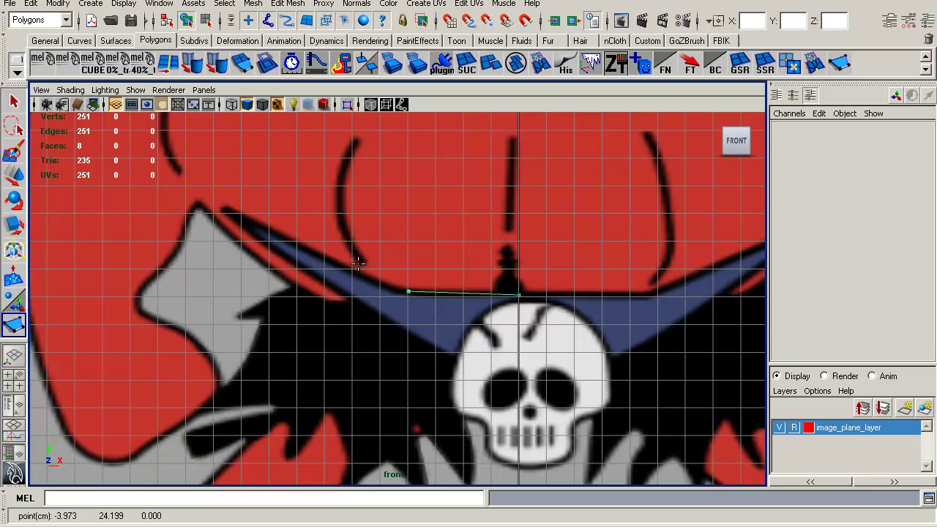
left_click(224, 210)
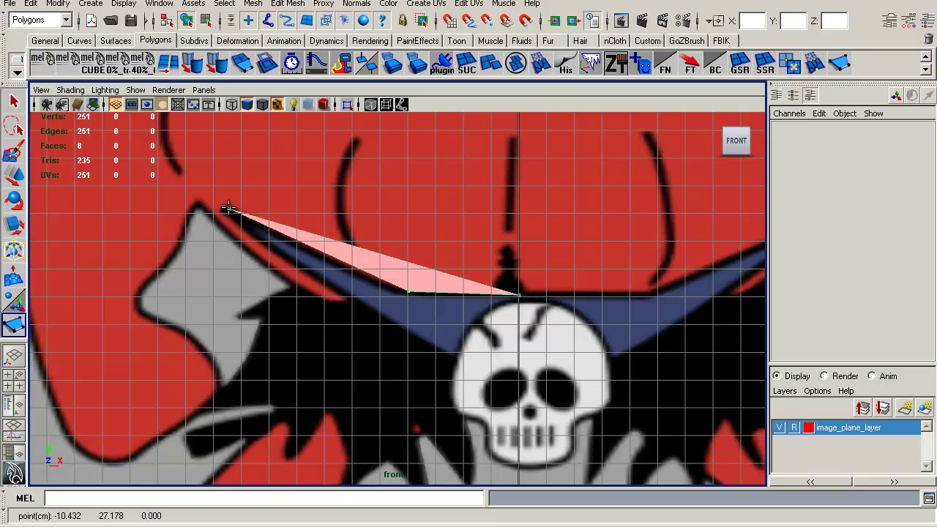
Trace the belt's lower edge back across the skull to the centre line and finish the left-half polygon
left_click_drag(246, 236, 360, 304)
left_click_drag(404, 327, 430, 342)
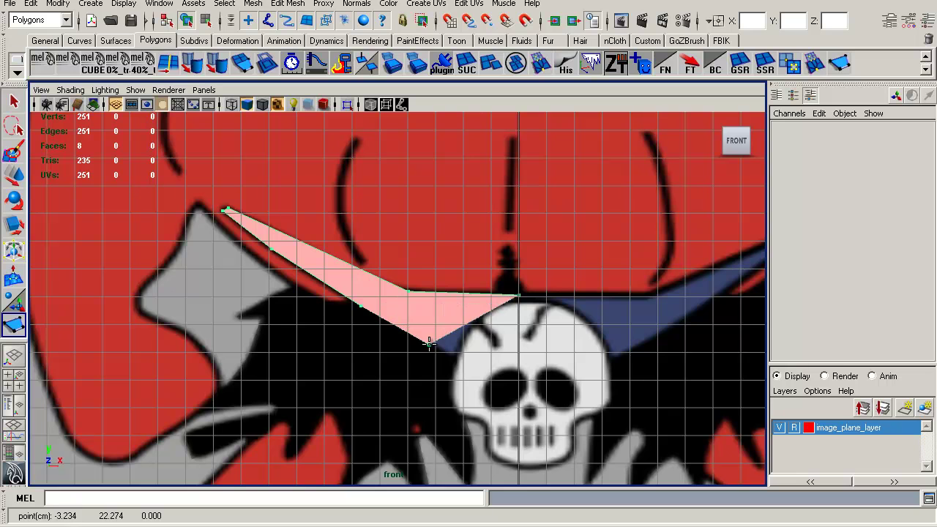
left_click(483, 362)
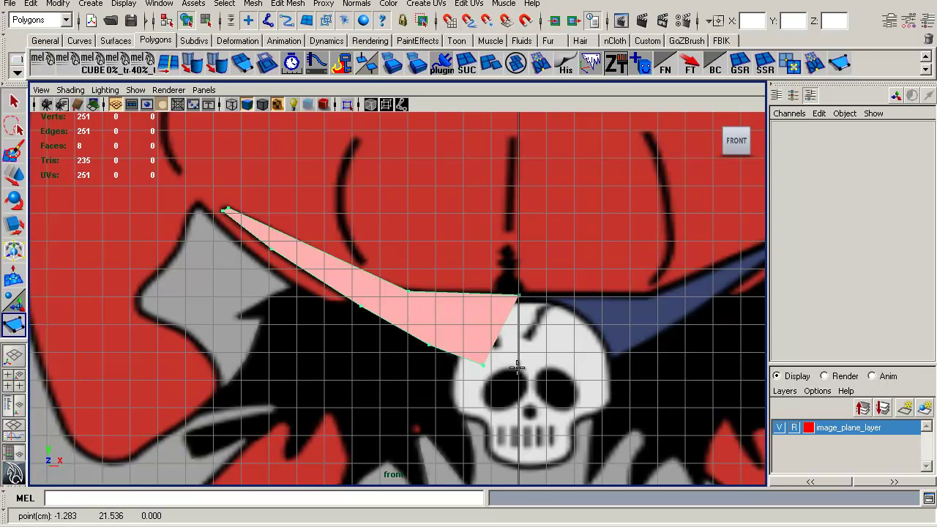
left_click(517, 367)
key("Return")
key("w")
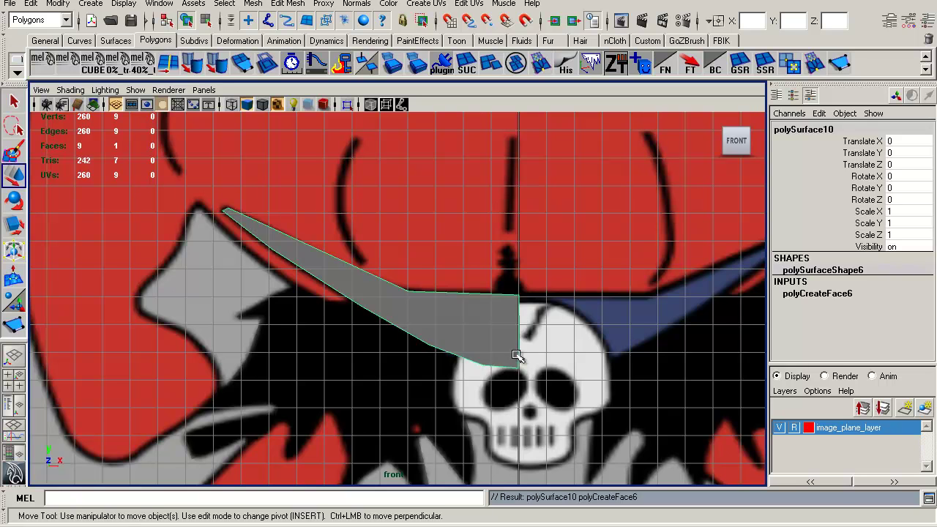
Switch the belt polygon to vertex editing and align its upper and lower inner vertices with the vertical centre line
right_click_drag(451, 276, 405, 275)
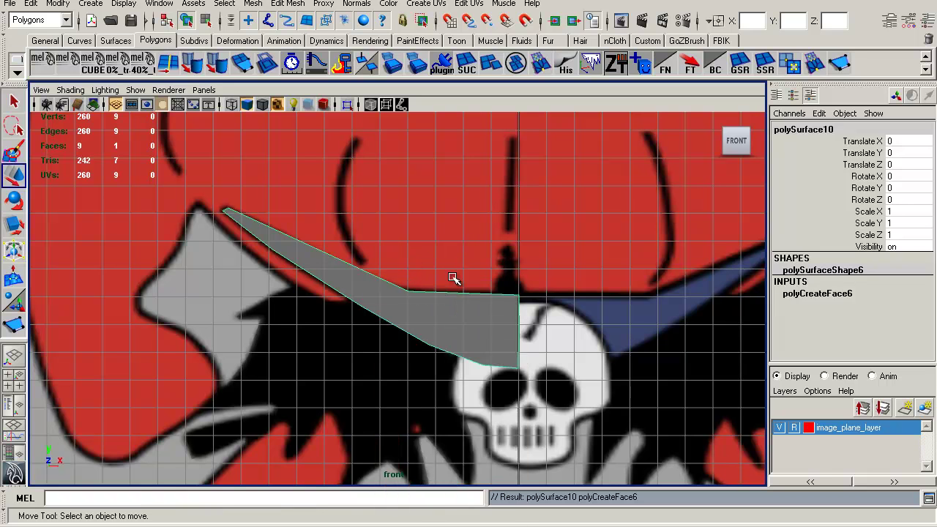
left_click(541, 314)
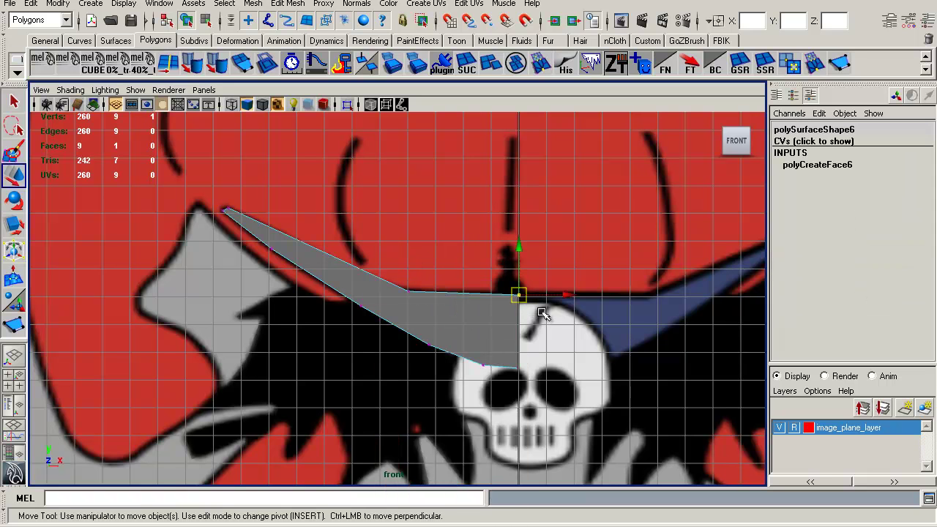
left_click_drag(565, 295, 524, 369)
Examine the left belt half and the rest of the devil figure against the reference image in the front view
middle_click_drag(562, 339, 564, 338, "alt")
right_click_drag(563, 339, 315, 223, "alt")
middle_click_drag(446, 254, 432, 308, "alt")
right_click_drag(431, 308, 252, 218, "alt")
middle_click_drag(458, 235, 469, 229, "alt")
right_click_drag(469, 229, 264, 142, "alt")
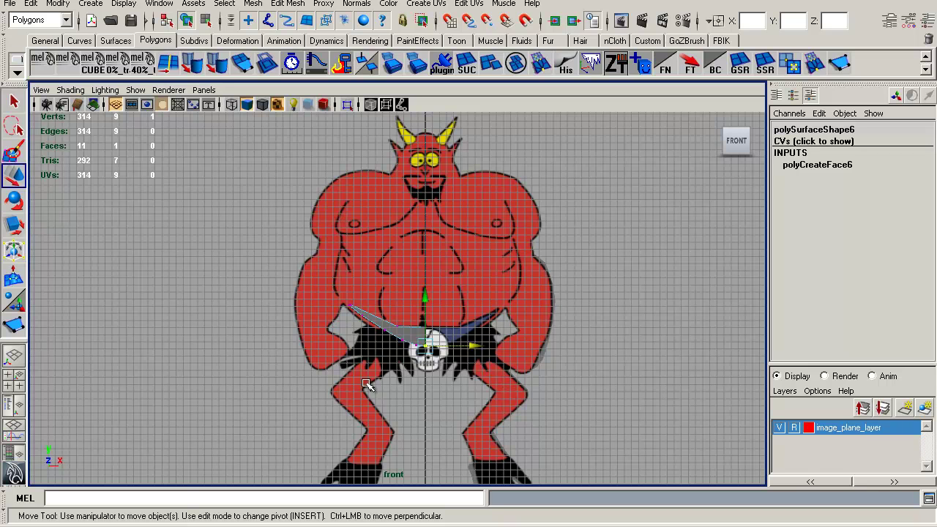
middle_click_drag(525, 363, 537, 306, "alt")
right_click_drag(538, 306, 530, 378, "alt")
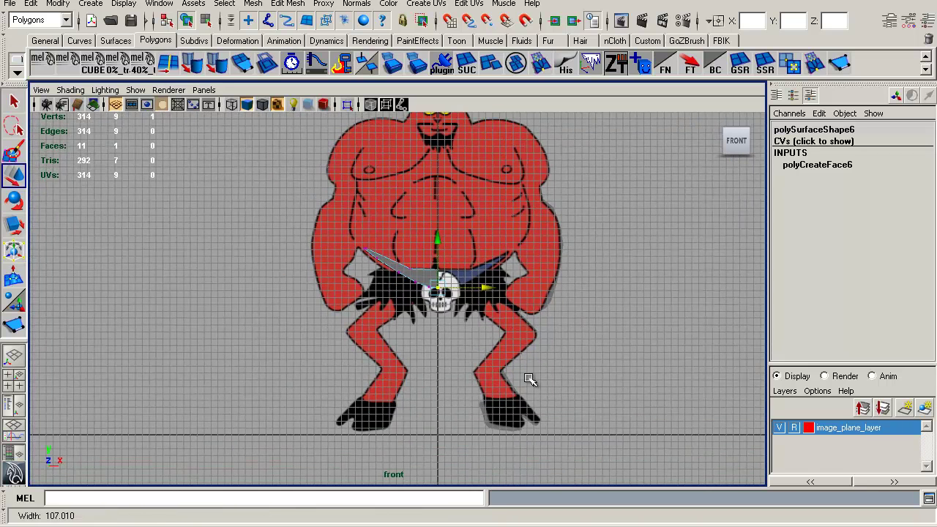
right_click_drag(519, 426, 578, 474, "alt")
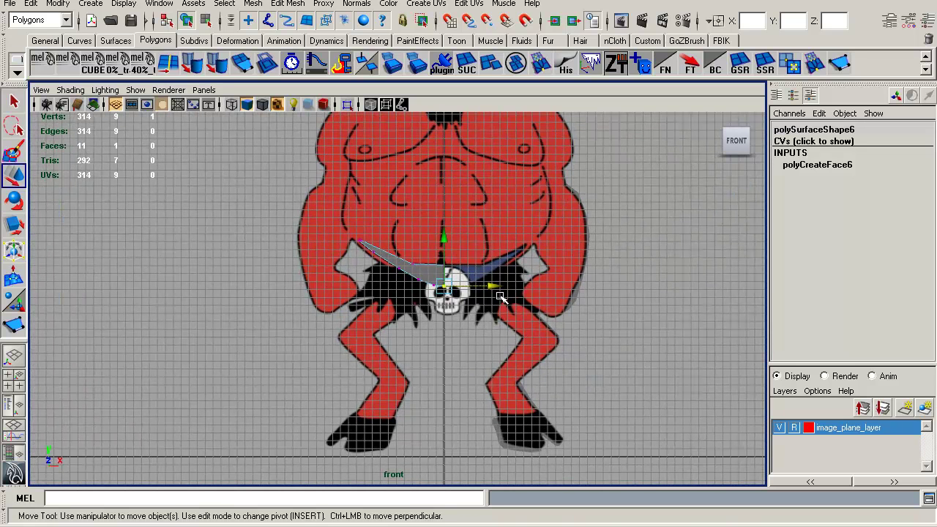
middle_click_drag(447, 272, 518, 334, "alt")
right_click_drag(518, 334, 568, 319, "alt")
middle_click_drag(568, 319, 495, 377, "alt")
right_click_drag(495, 378, 535, 378, "alt")
middle_click_drag(563, 358, 533, 390, "alt")
right_click_drag(533, 391, 728, 447, "alt")
middle_click_drag(727, 448, 737, 525, "alt")
right_click_drag(527, 333, 446, 322, "alt")
middle_click_drag(538, 437, 530, 200, "alt")
right_click_drag(369, 170, 307, 146, "alt")
middle_click_drag(429, 255, 428, 234, "alt")
right_click_drag(428, 235, 639, 457, "alt")
middle_click_drag(558, 345, 497, 307, "alt")
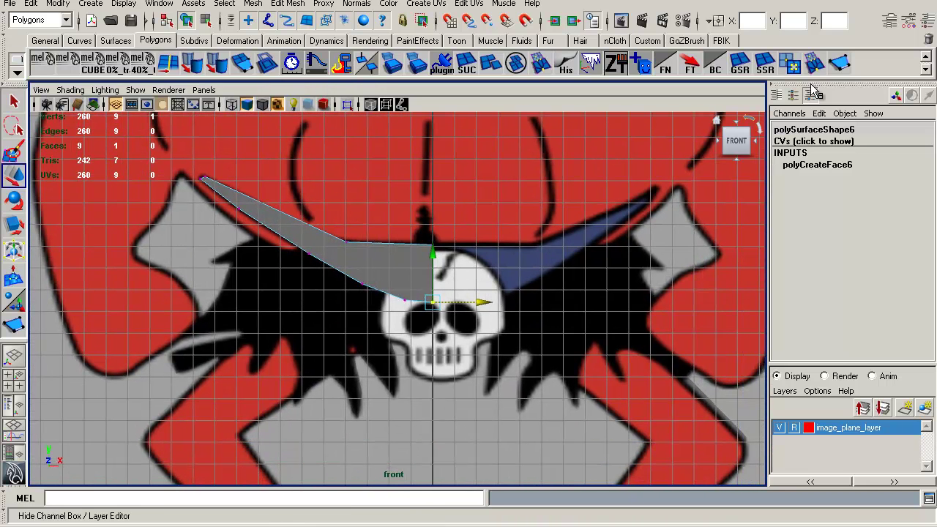
Start a new polygon at the skull's top centre and trace the left side of the cranium down to the cheek
left_click(836, 66)
right_click_drag(547, 324, 634, 471, "alt")
middle_click_drag(500, 383, 493, 364, "alt")
right_click_drag(493, 363, 647, 510, "alt")
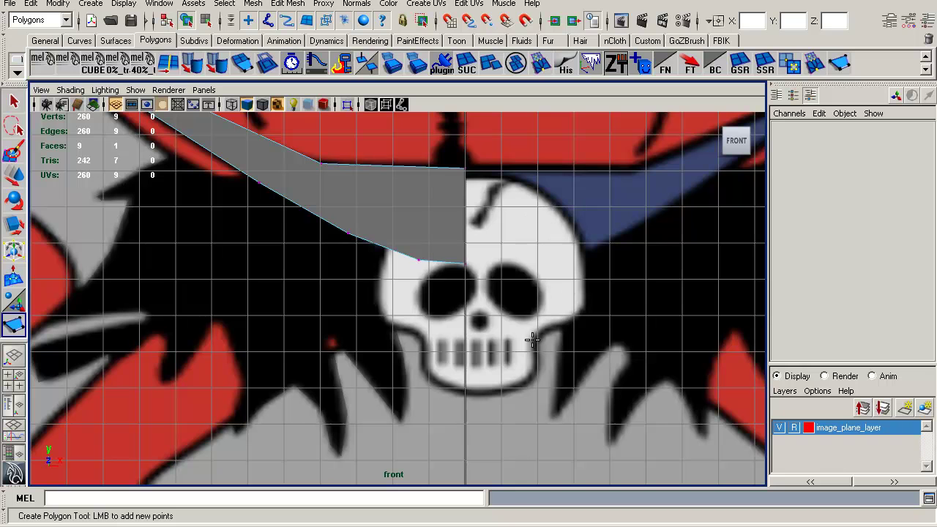
right_click_drag(448, 211, 455, 194, "alt")
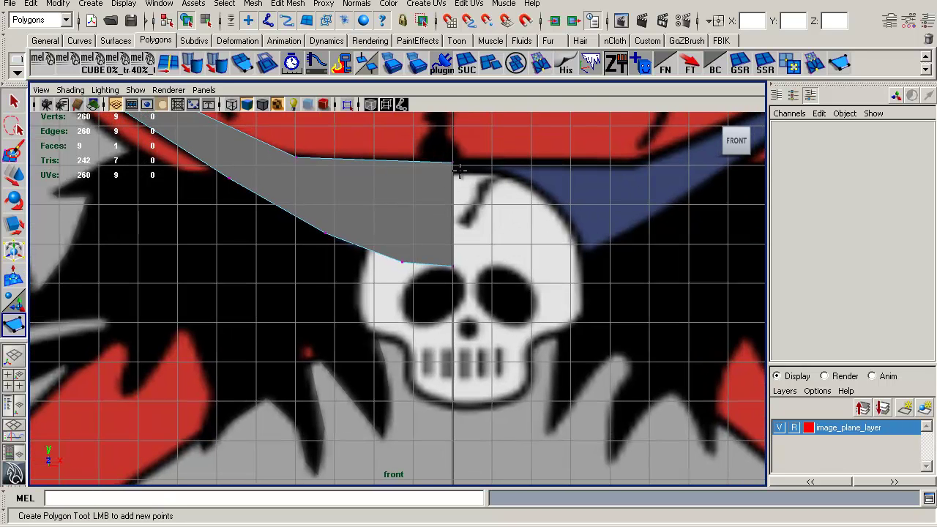
left_click(468, 171)
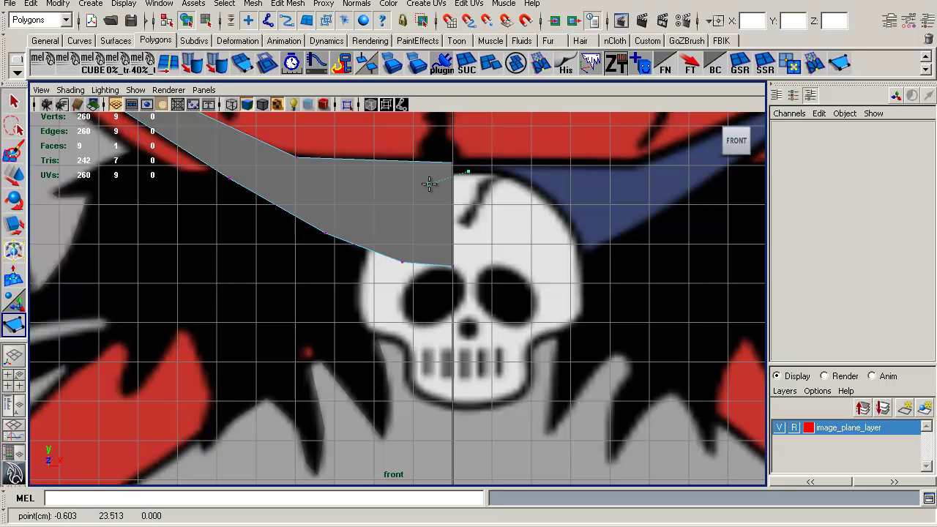
left_click(426, 186)
left_click(400, 210)
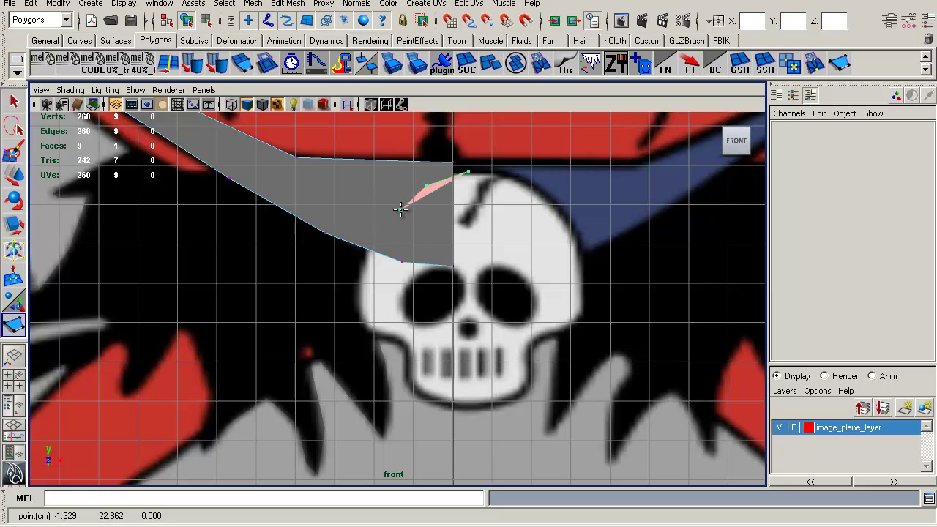
left_click(377, 240)
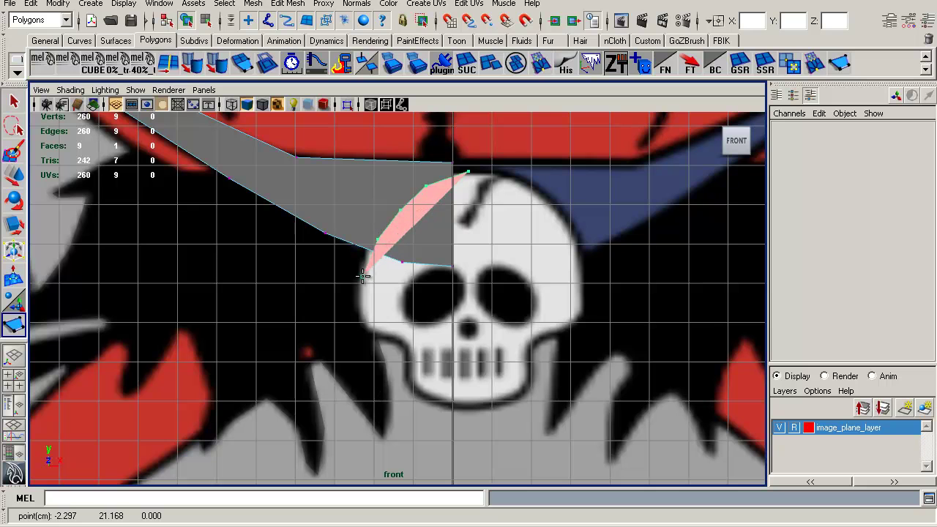
left_click(362, 277)
left_click(359, 314)
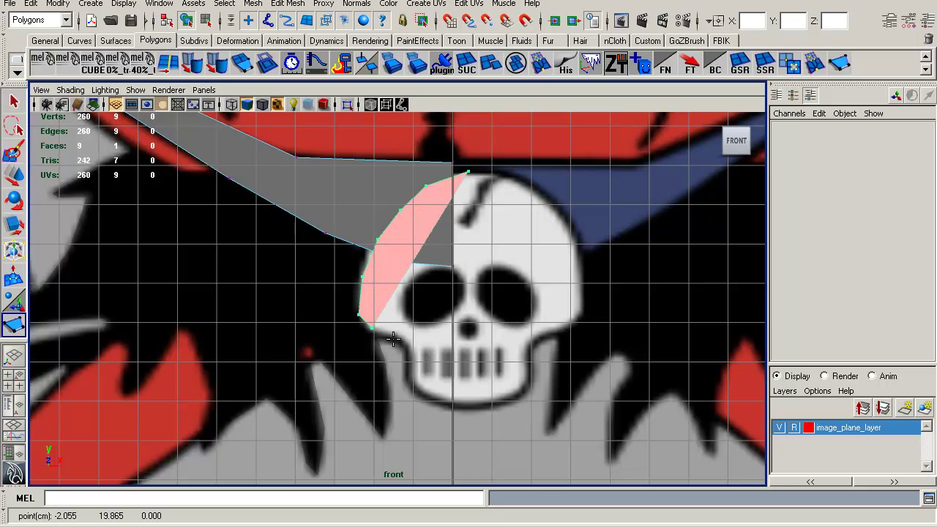
Trace the skull's left cheek and jaw to the bottom centre of the chin and finish the half-skull polygon
left_click(370, 328)
left_click(396, 340)
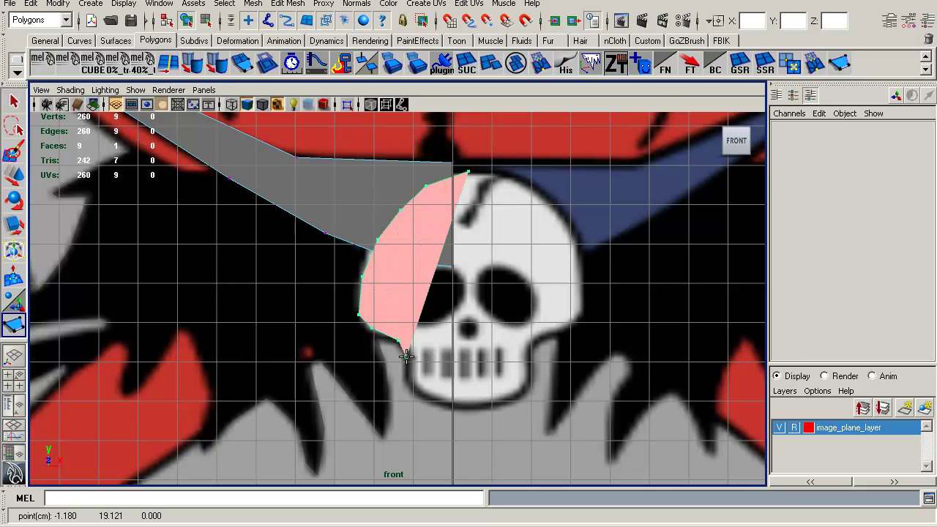
left_click(410, 379)
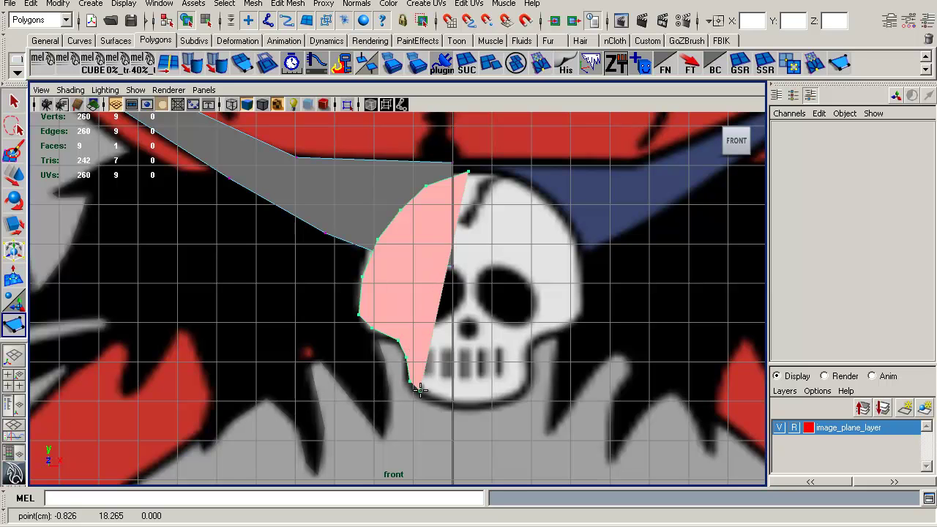
left_click(442, 400)
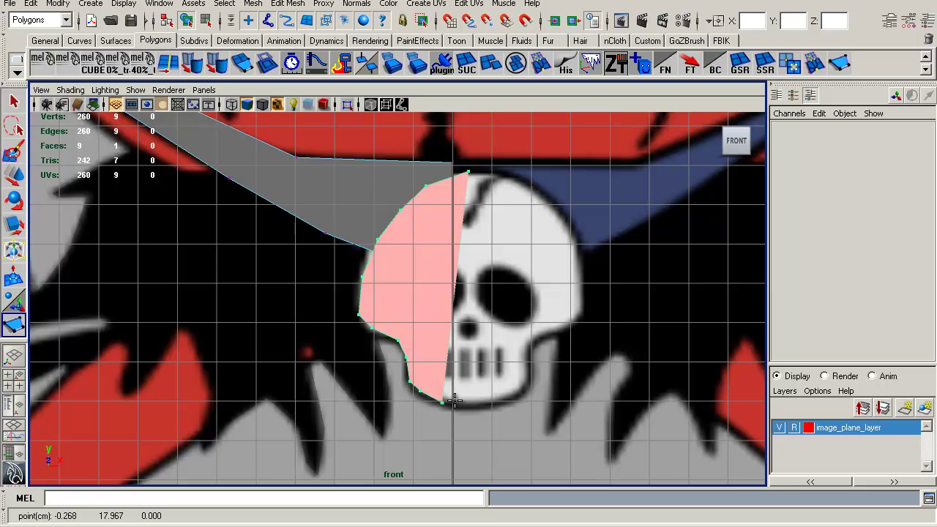
left_click(454, 401)
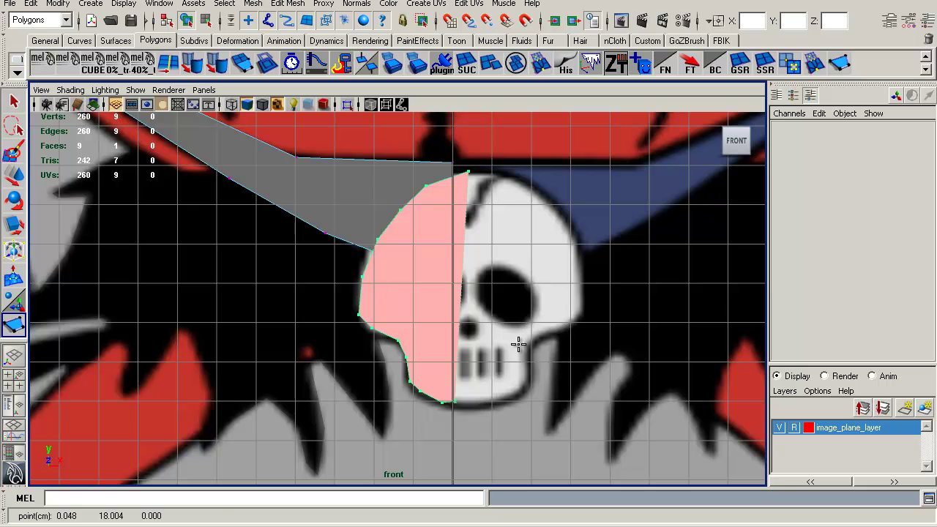
key("BackSpace")
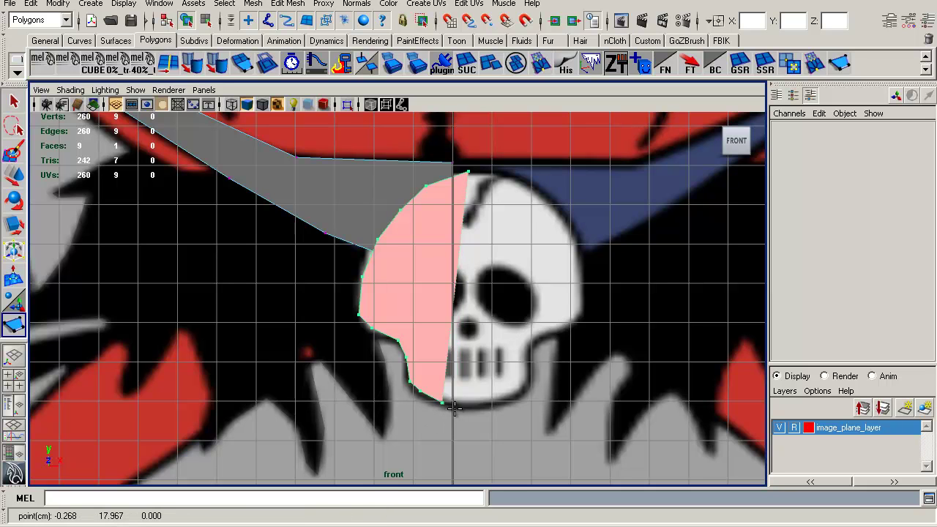
left_click(463, 404)
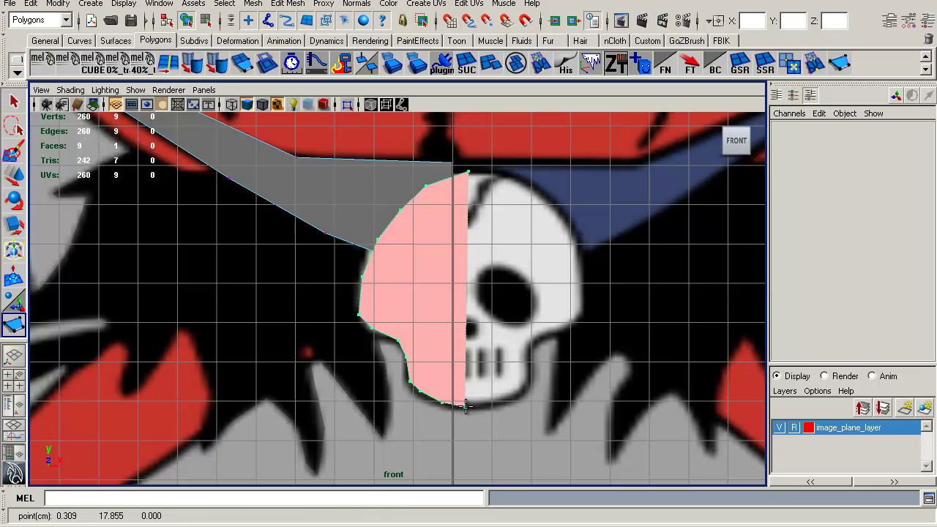
key("Return")
key("w")
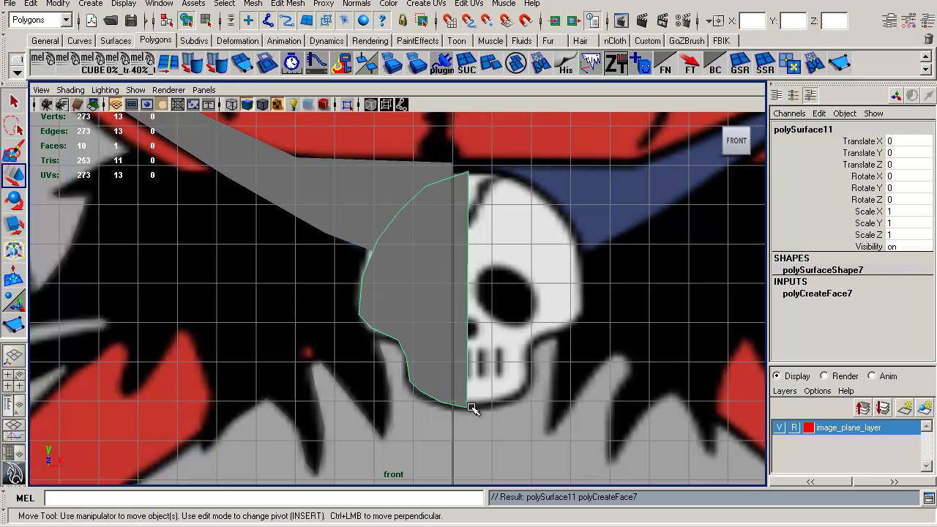
Hide the image plane layer and show the traced polygons in the perspective view with the left body half selected
scroll(378, 257, "down", 5)
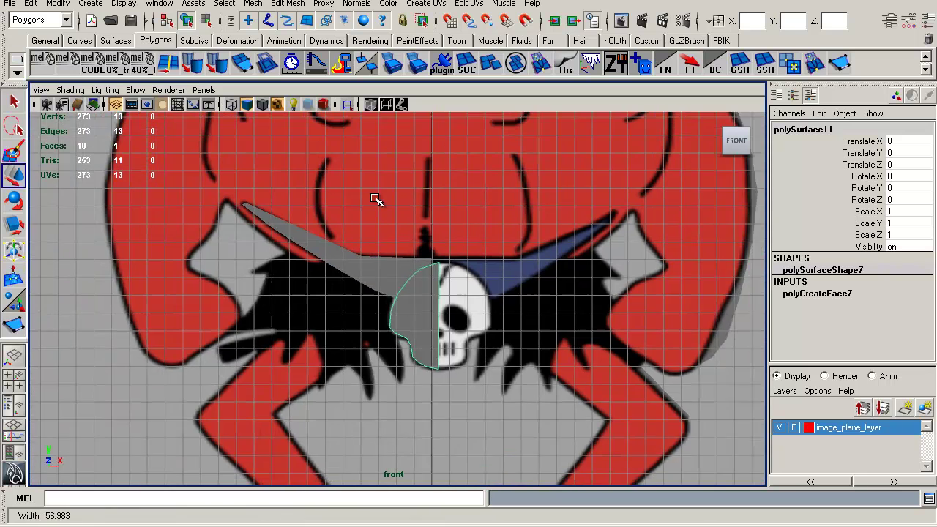
scroll(375, 199, "down", 1)
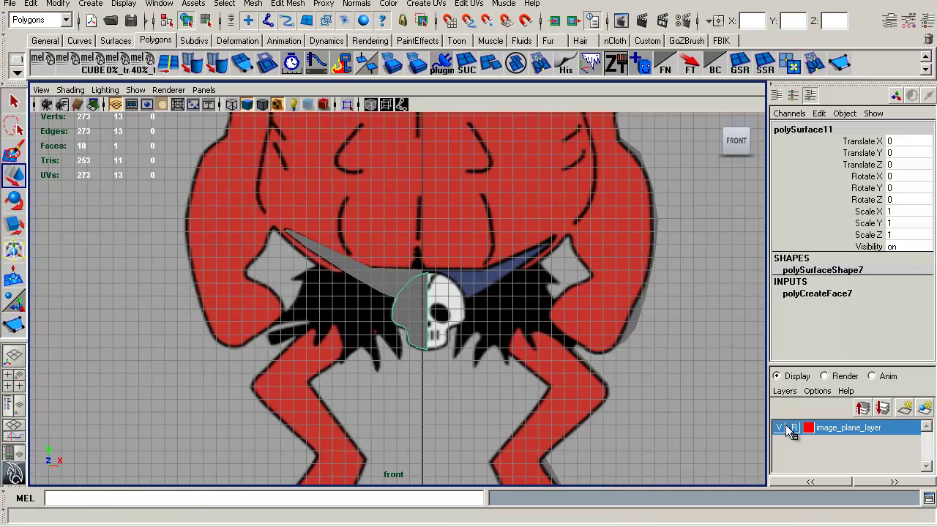
scroll(409, 234, "down", 2)
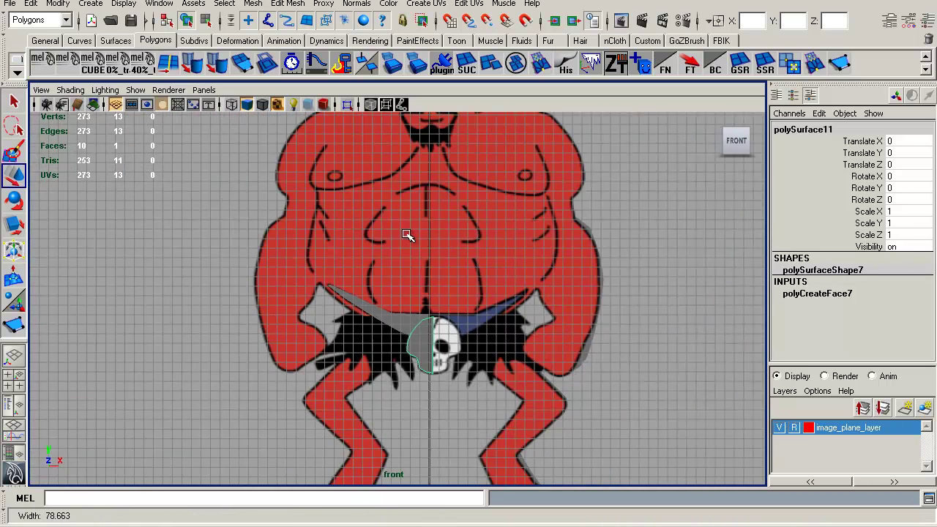
scroll(474, 324, "down", 2)
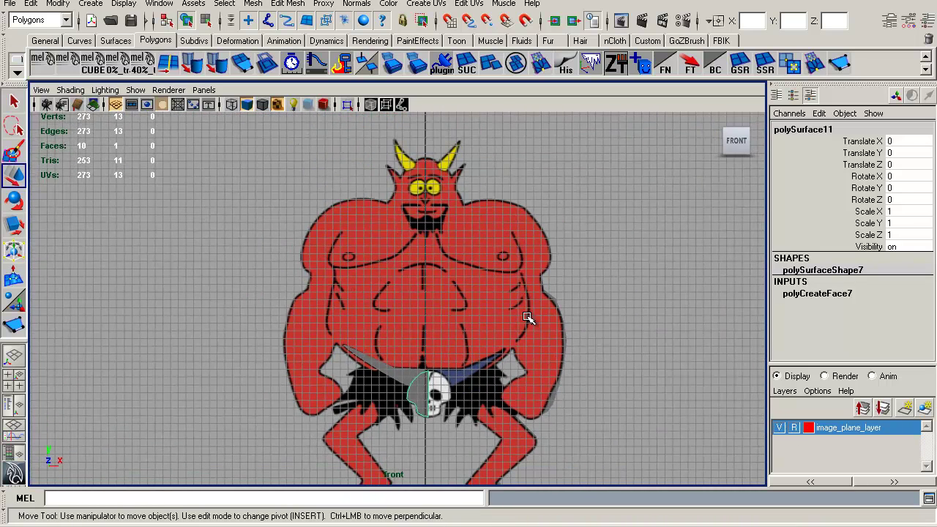
left_click(780, 427)
key("space")
left_click_drag(425, 286, 429, 246)
key("w")
left_click(406, 234)
right_click_drag(429, 247, 508, 360, "alt")
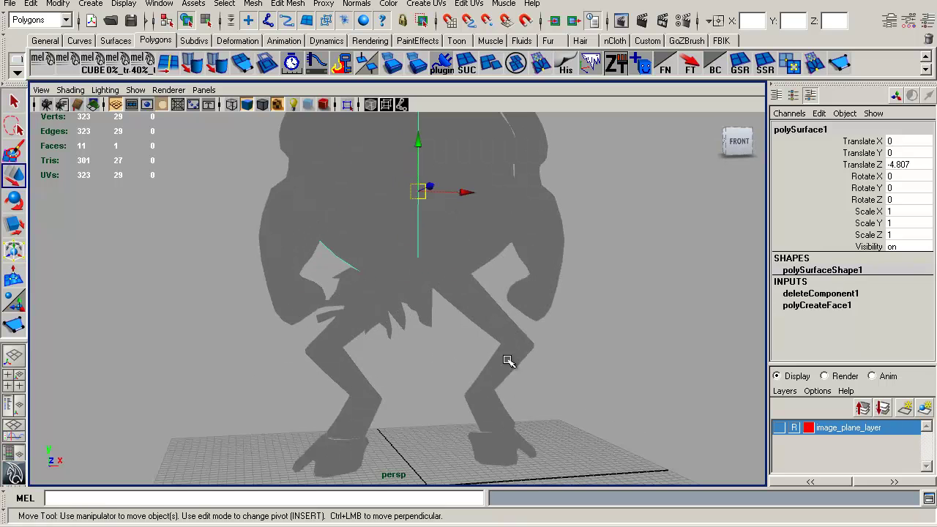
Display wireframe on the shaded polygons and select the left half of the belt
left_click(262, 103)
left_click_drag(593, 370, 588, 370, "alt")
right_click_drag(589, 370, 562, 370, "alt")
left_click_drag(562, 370, 512, 337, "alt")
right_click_drag(512, 337, 537, 333, "alt")
left_click(537, 333)
left_click_drag(499, 335, 476, 321, "alt")
left_click(396, 281)
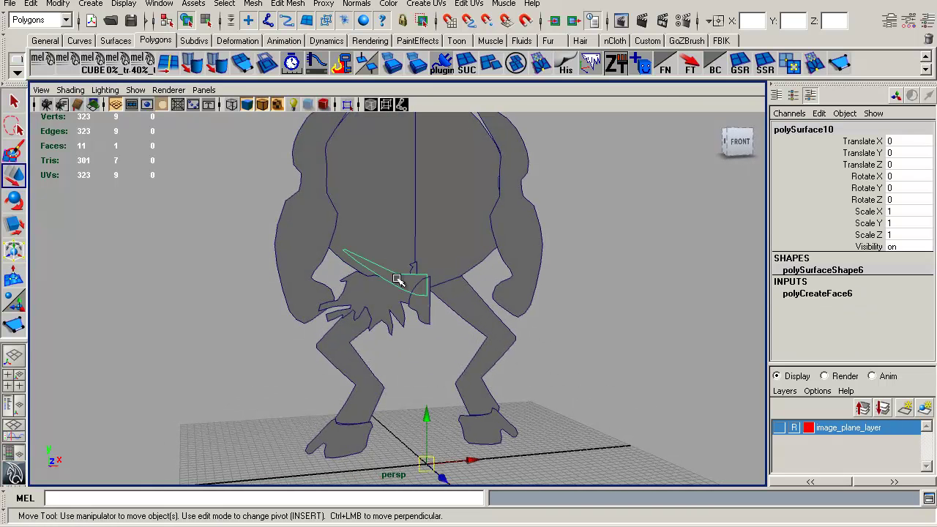
key("ctrl+shift+d")
left_click_drag(466, 293, 444, 314)
left_click_drag(545, 290, 498, 291)
mouse_move(549, 272)
left_mouse_down()
mouse_move(627, 358)
mouse_move(555, 358)
mouse_move(442, 293)
left_mouse_up()
left_click_drag(575, 387, 577, 384)
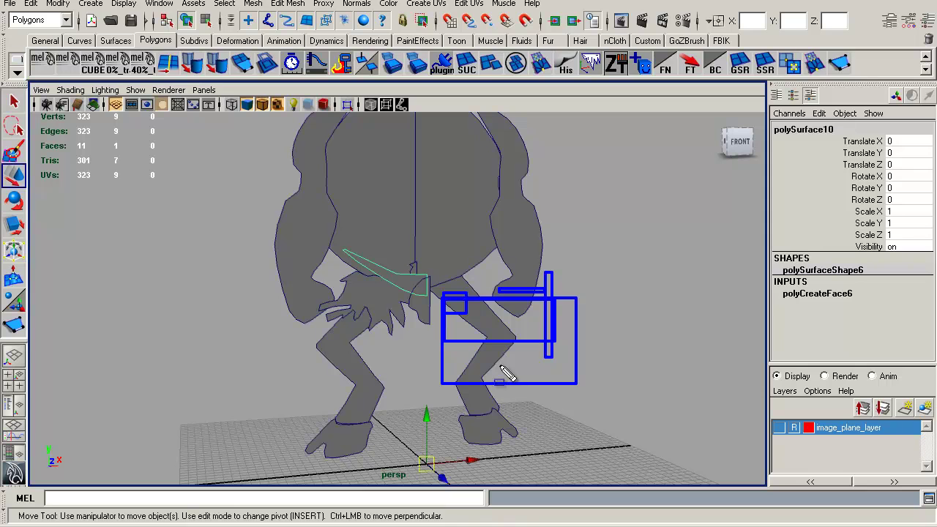
left_click_drag(537, 315, 611, 338)
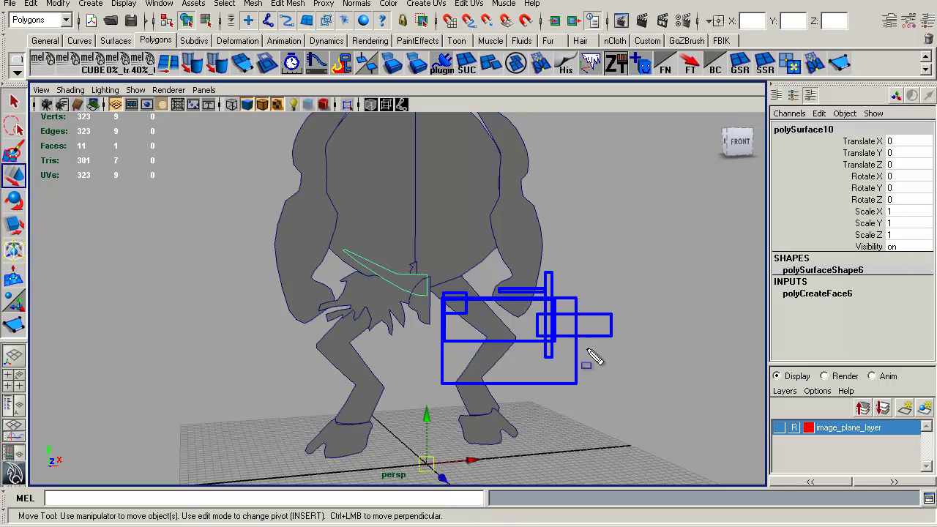